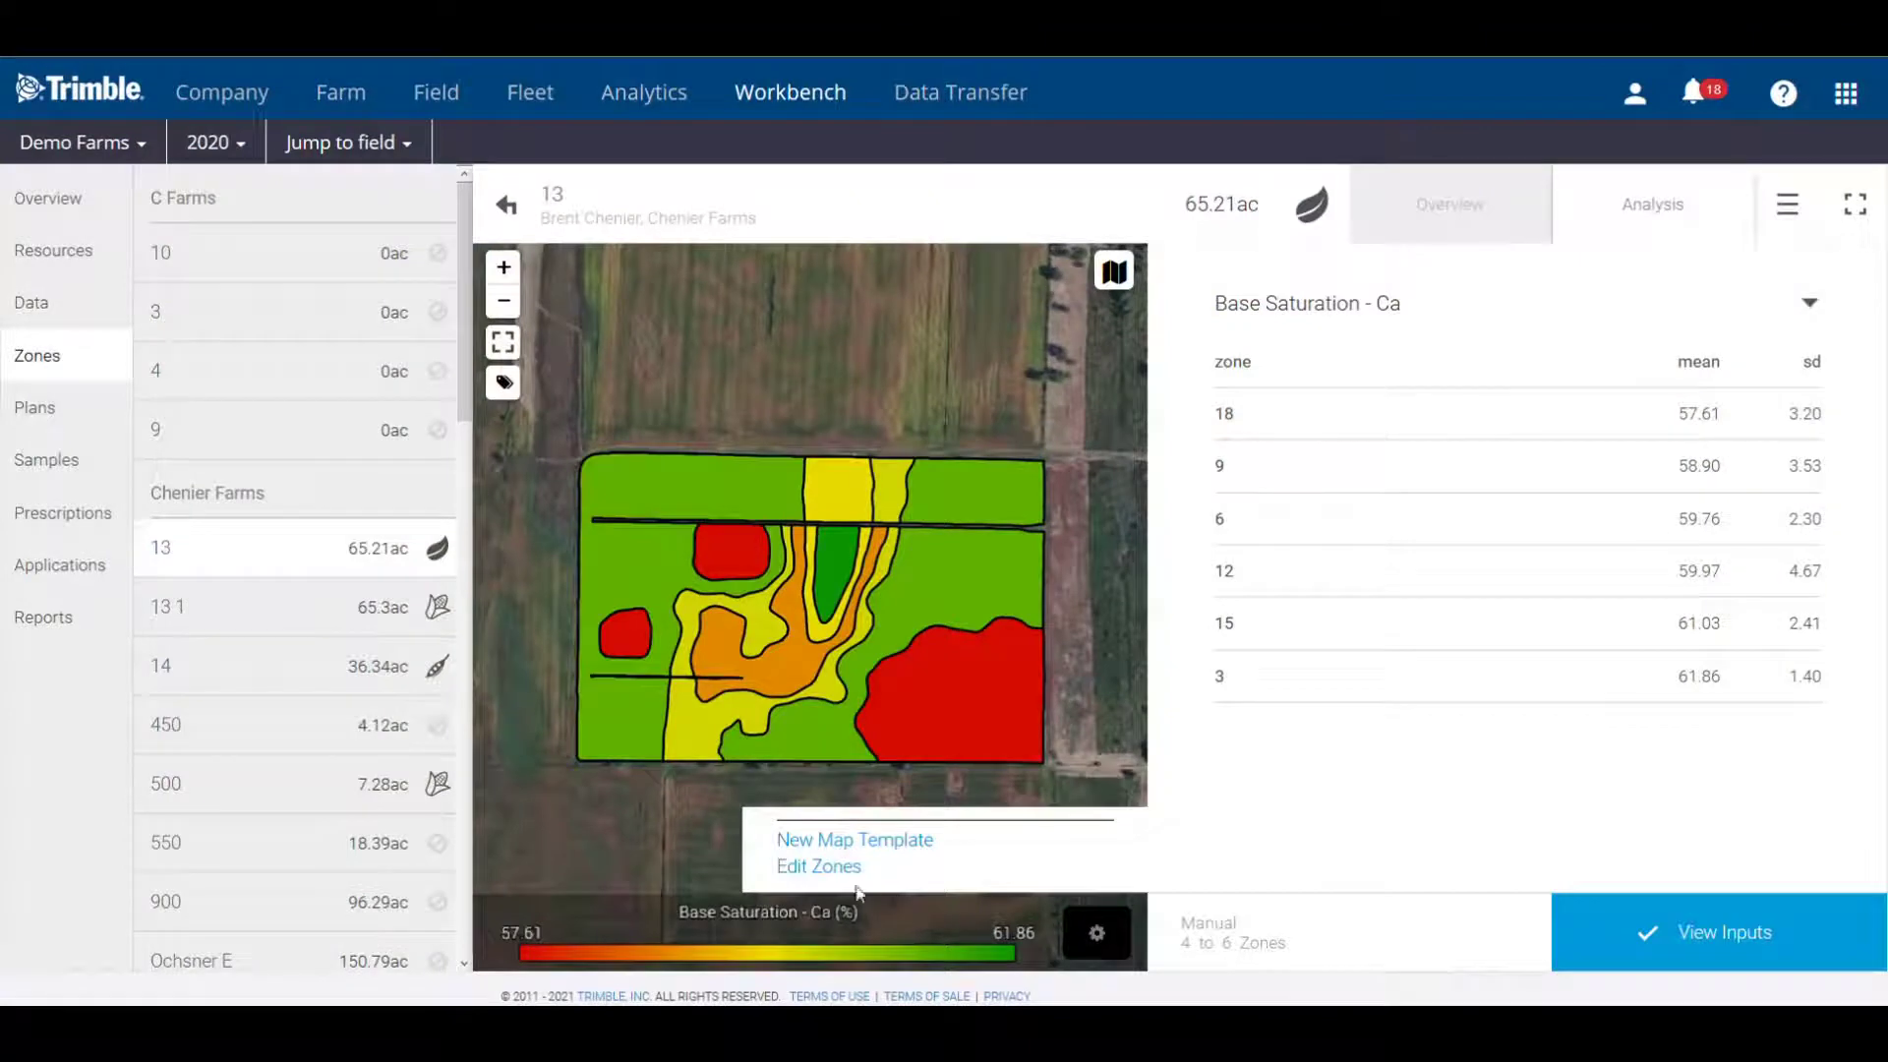
Open field 13's Base Saturation zone map in the zone editor using Edit Zones.
left_click(819, 867)
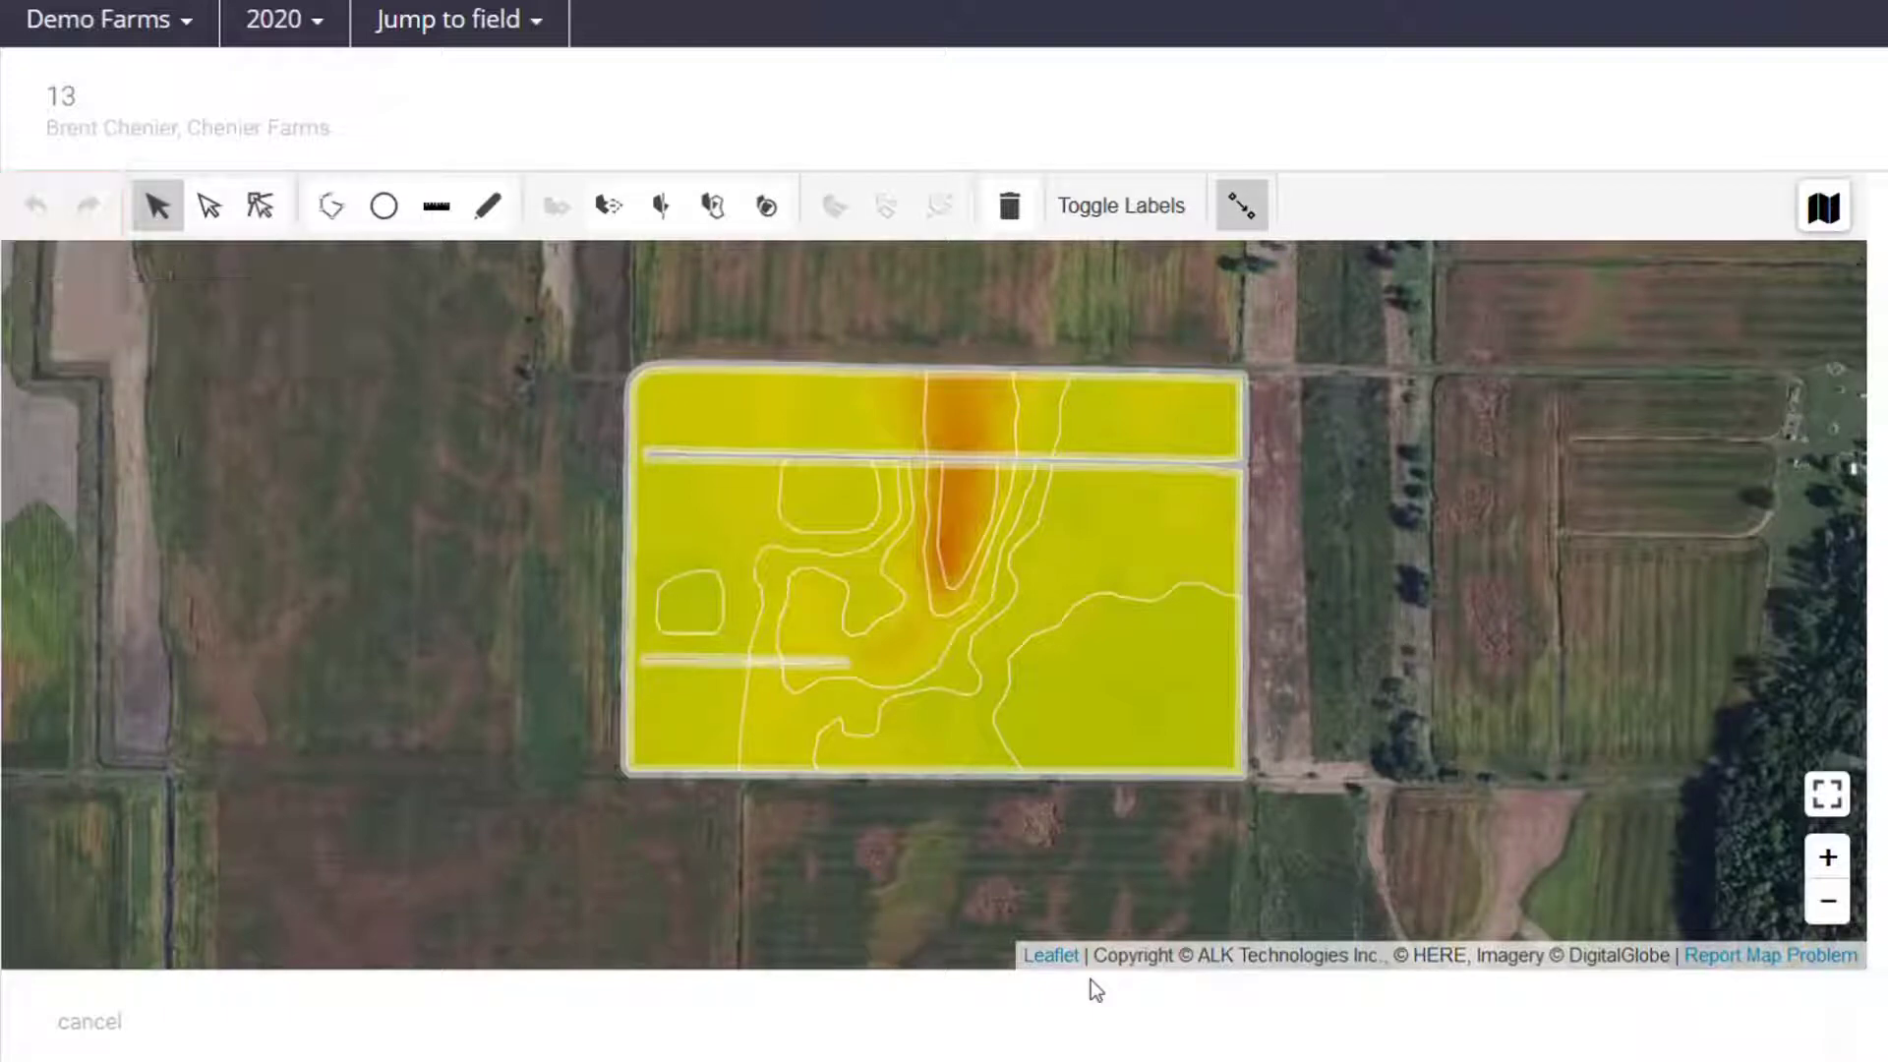
left_click(155, 207)
left_click(661, 421)
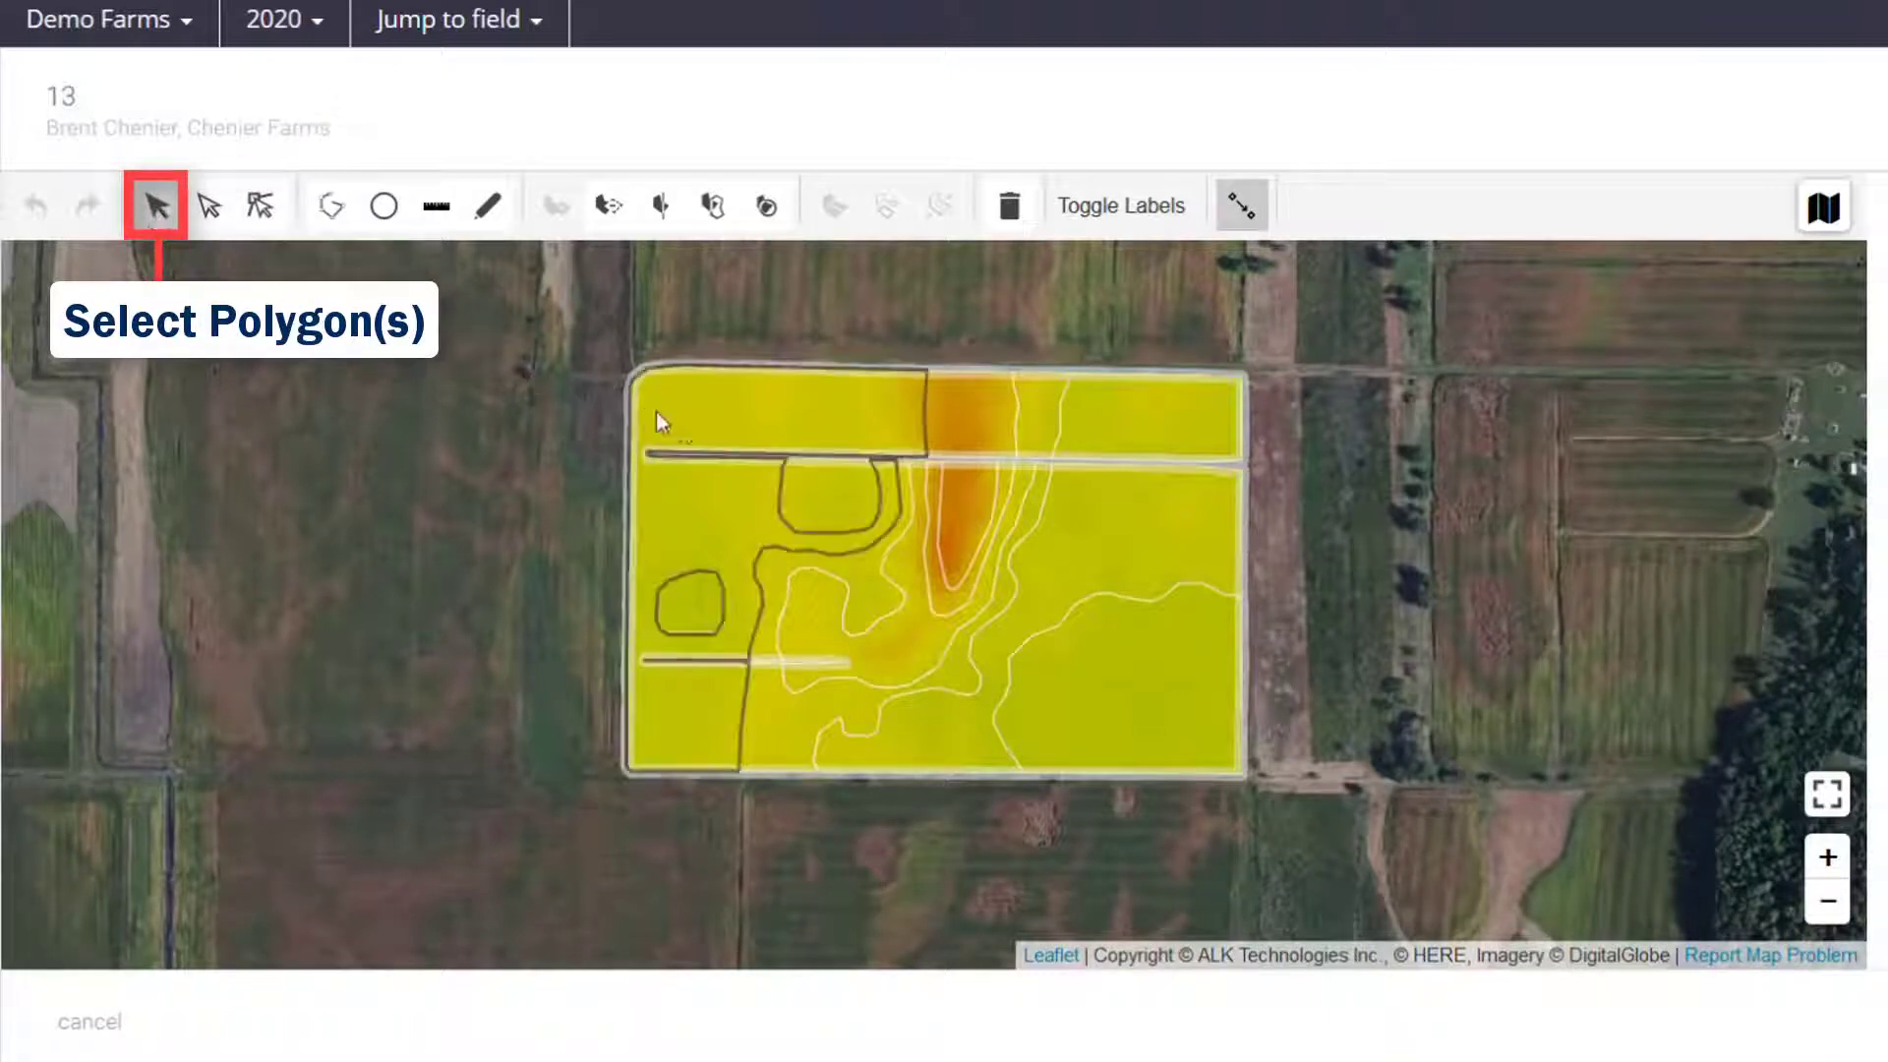
left_click(696, 435)
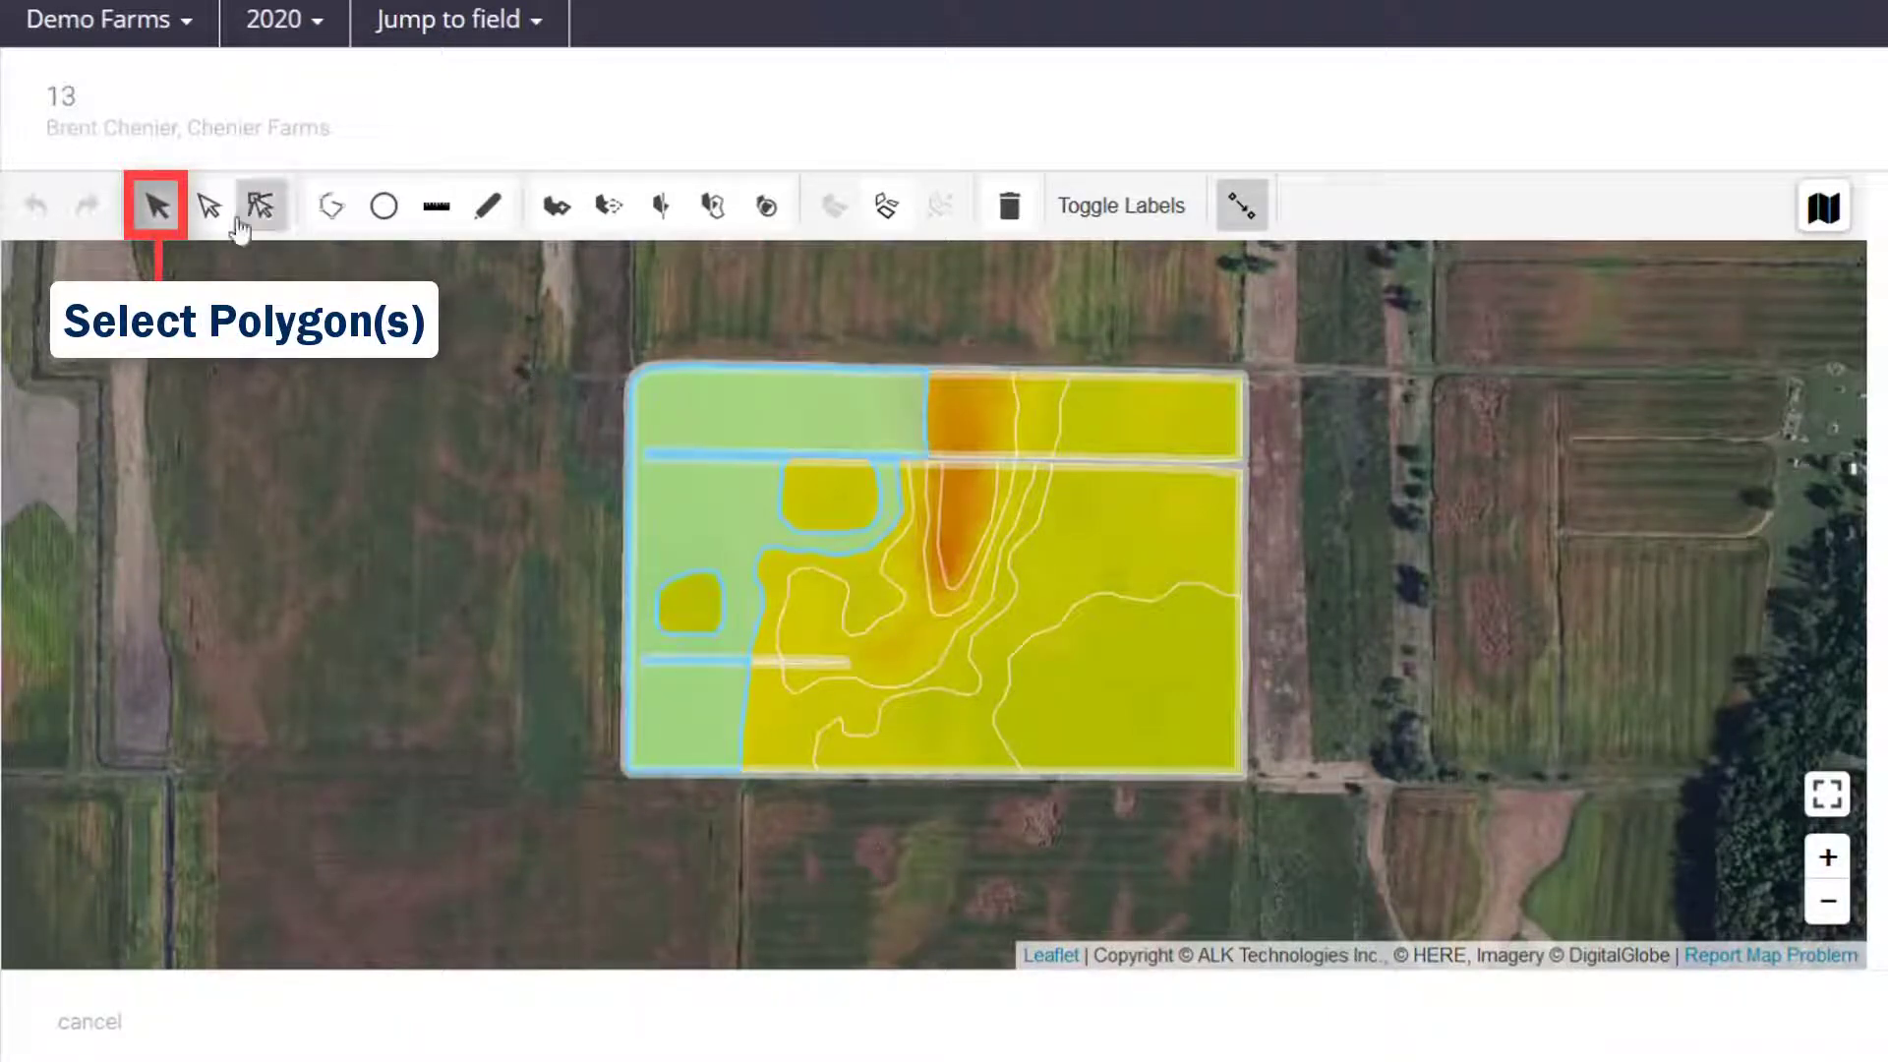
left_click(209, 209)
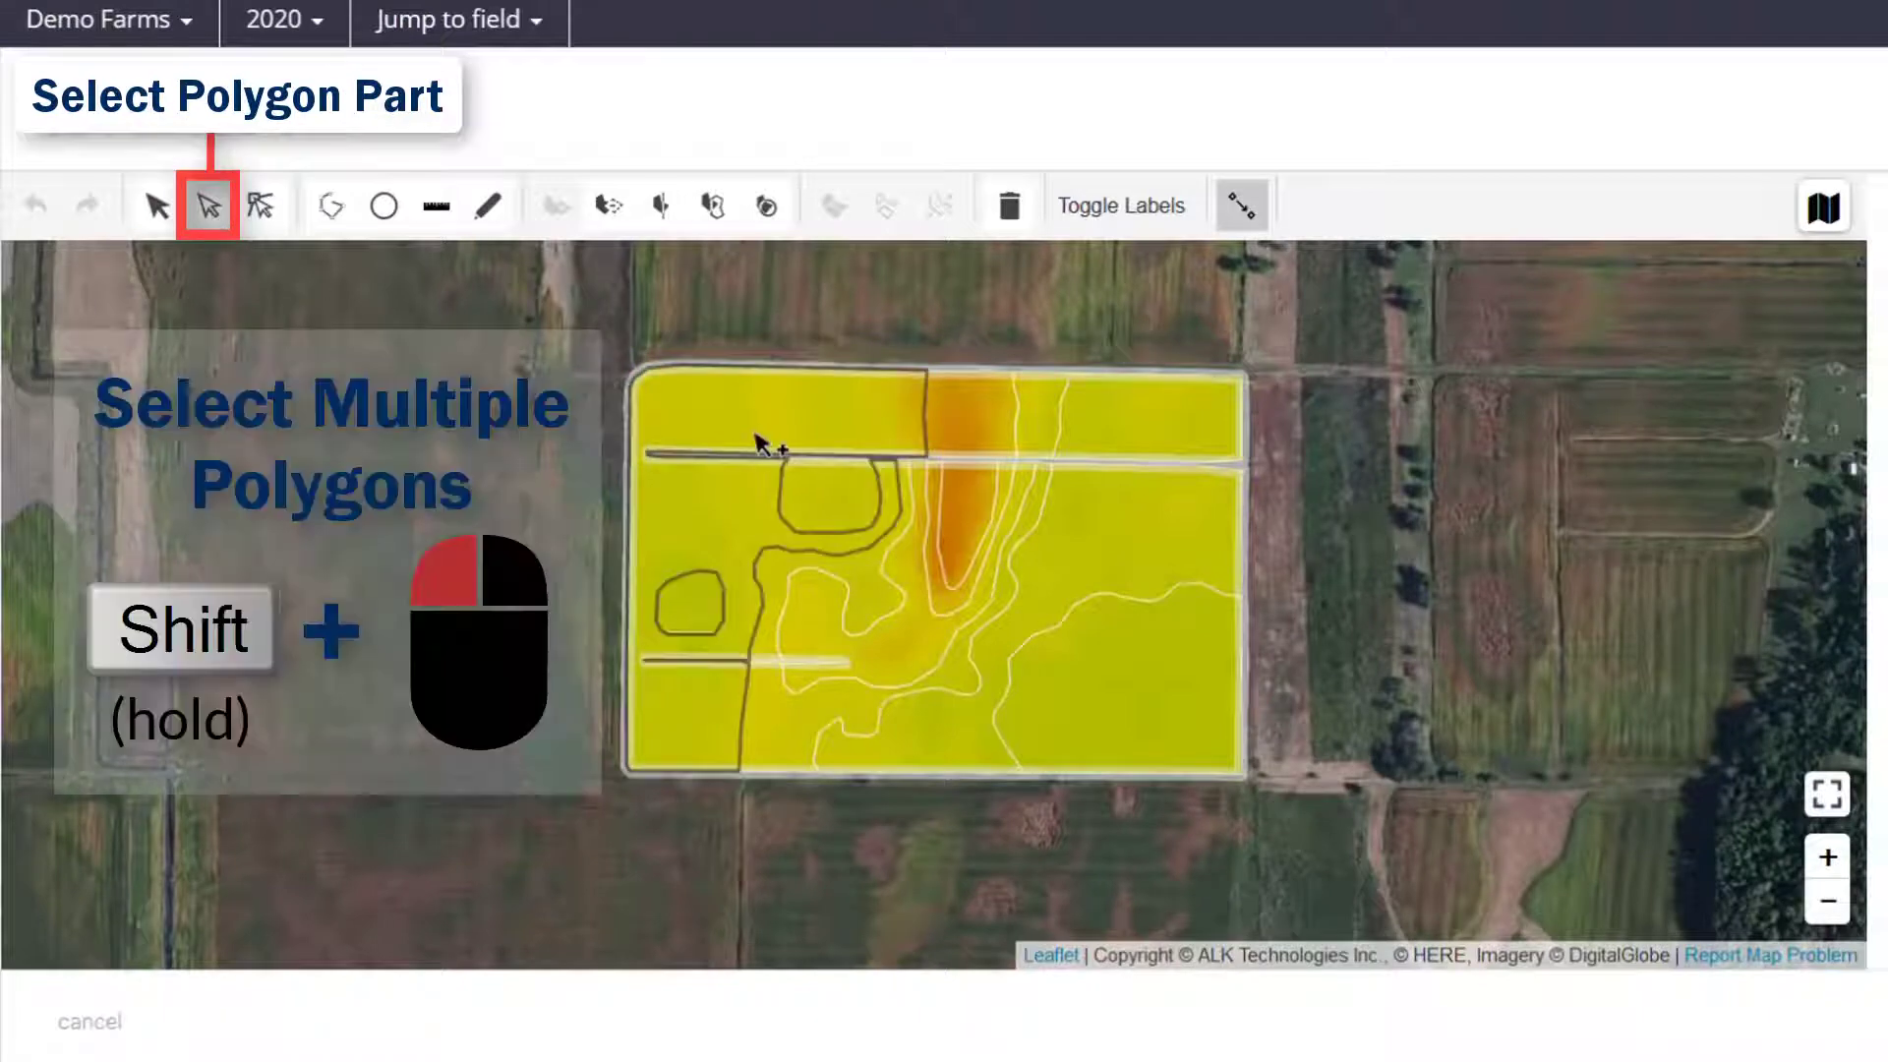
left_click(767, 433)
left_click(947, 433, "shift")
left_click(1045, 410, "shift")
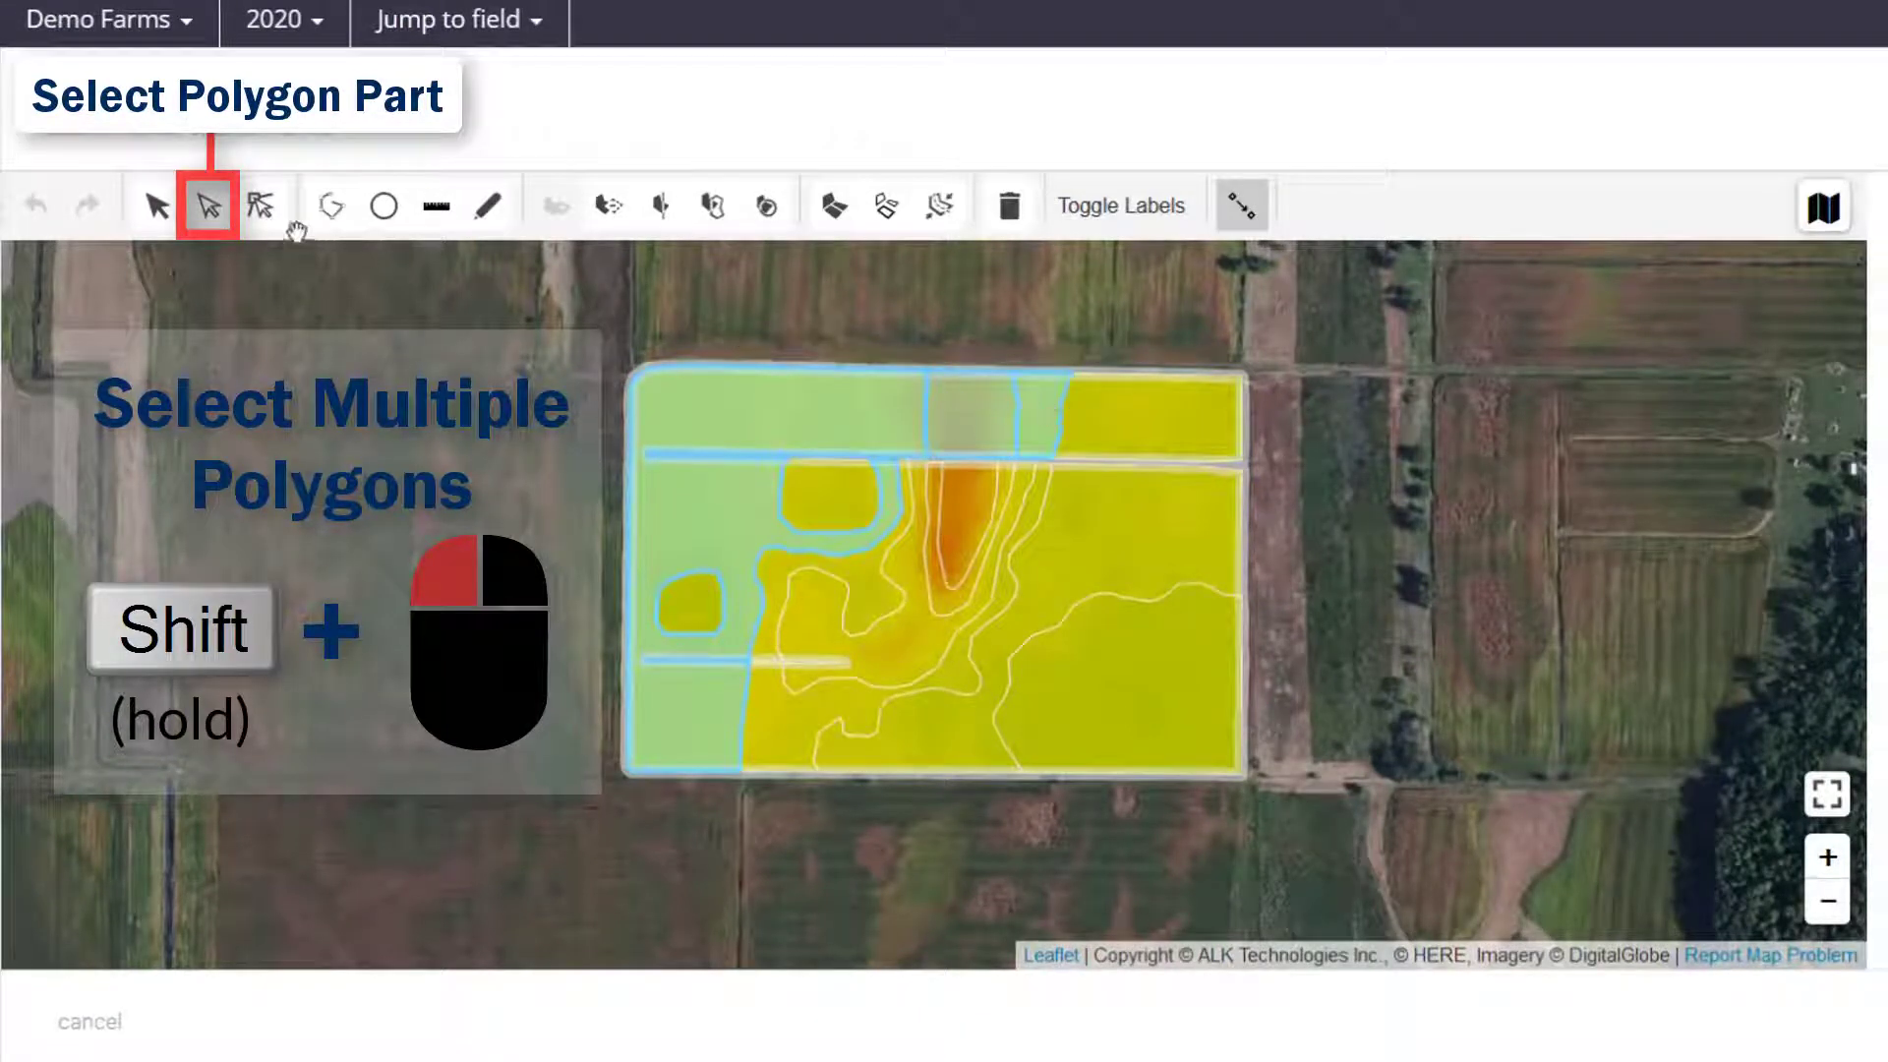
left_click(262, 210)
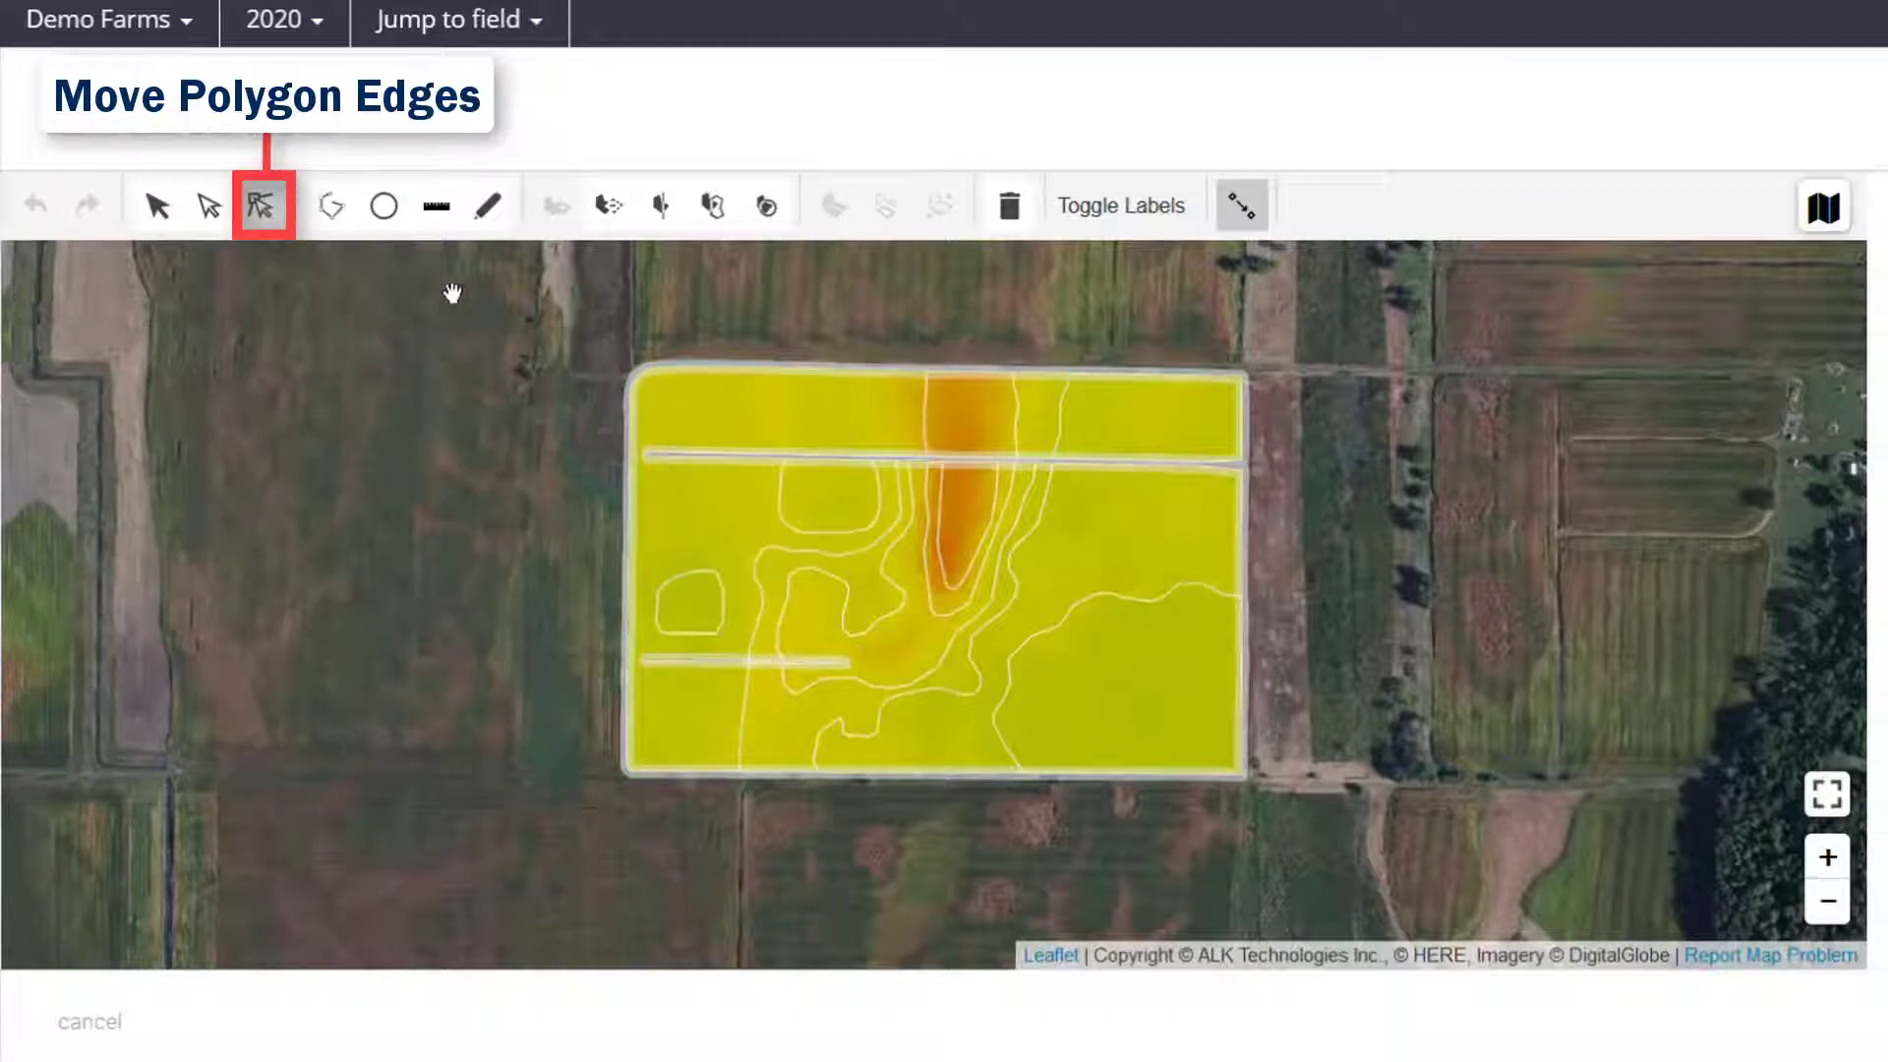
Drag the large left zone's top-right vertex inward to reshape its upper boundary.
left_click(850, 399)
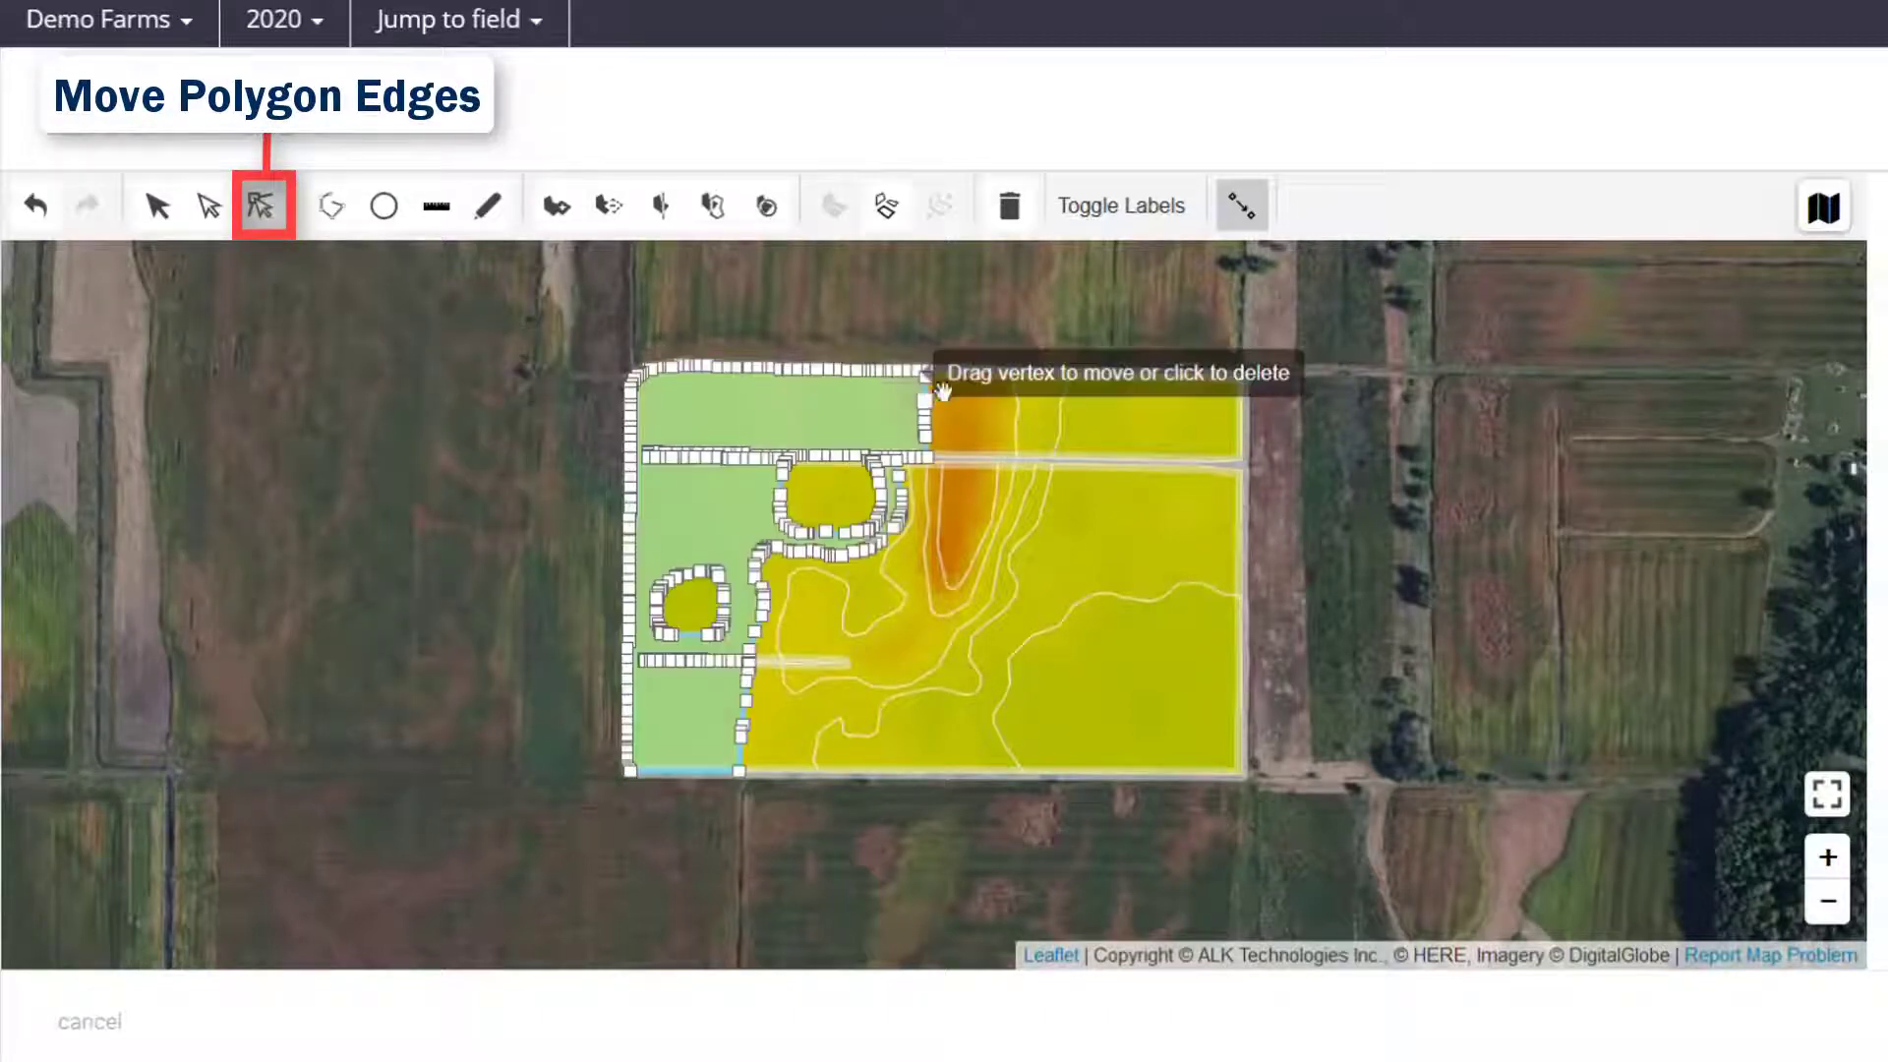
scroll(942, 391, "up", 3)
left_click_drag(904, 344, 864, 387)
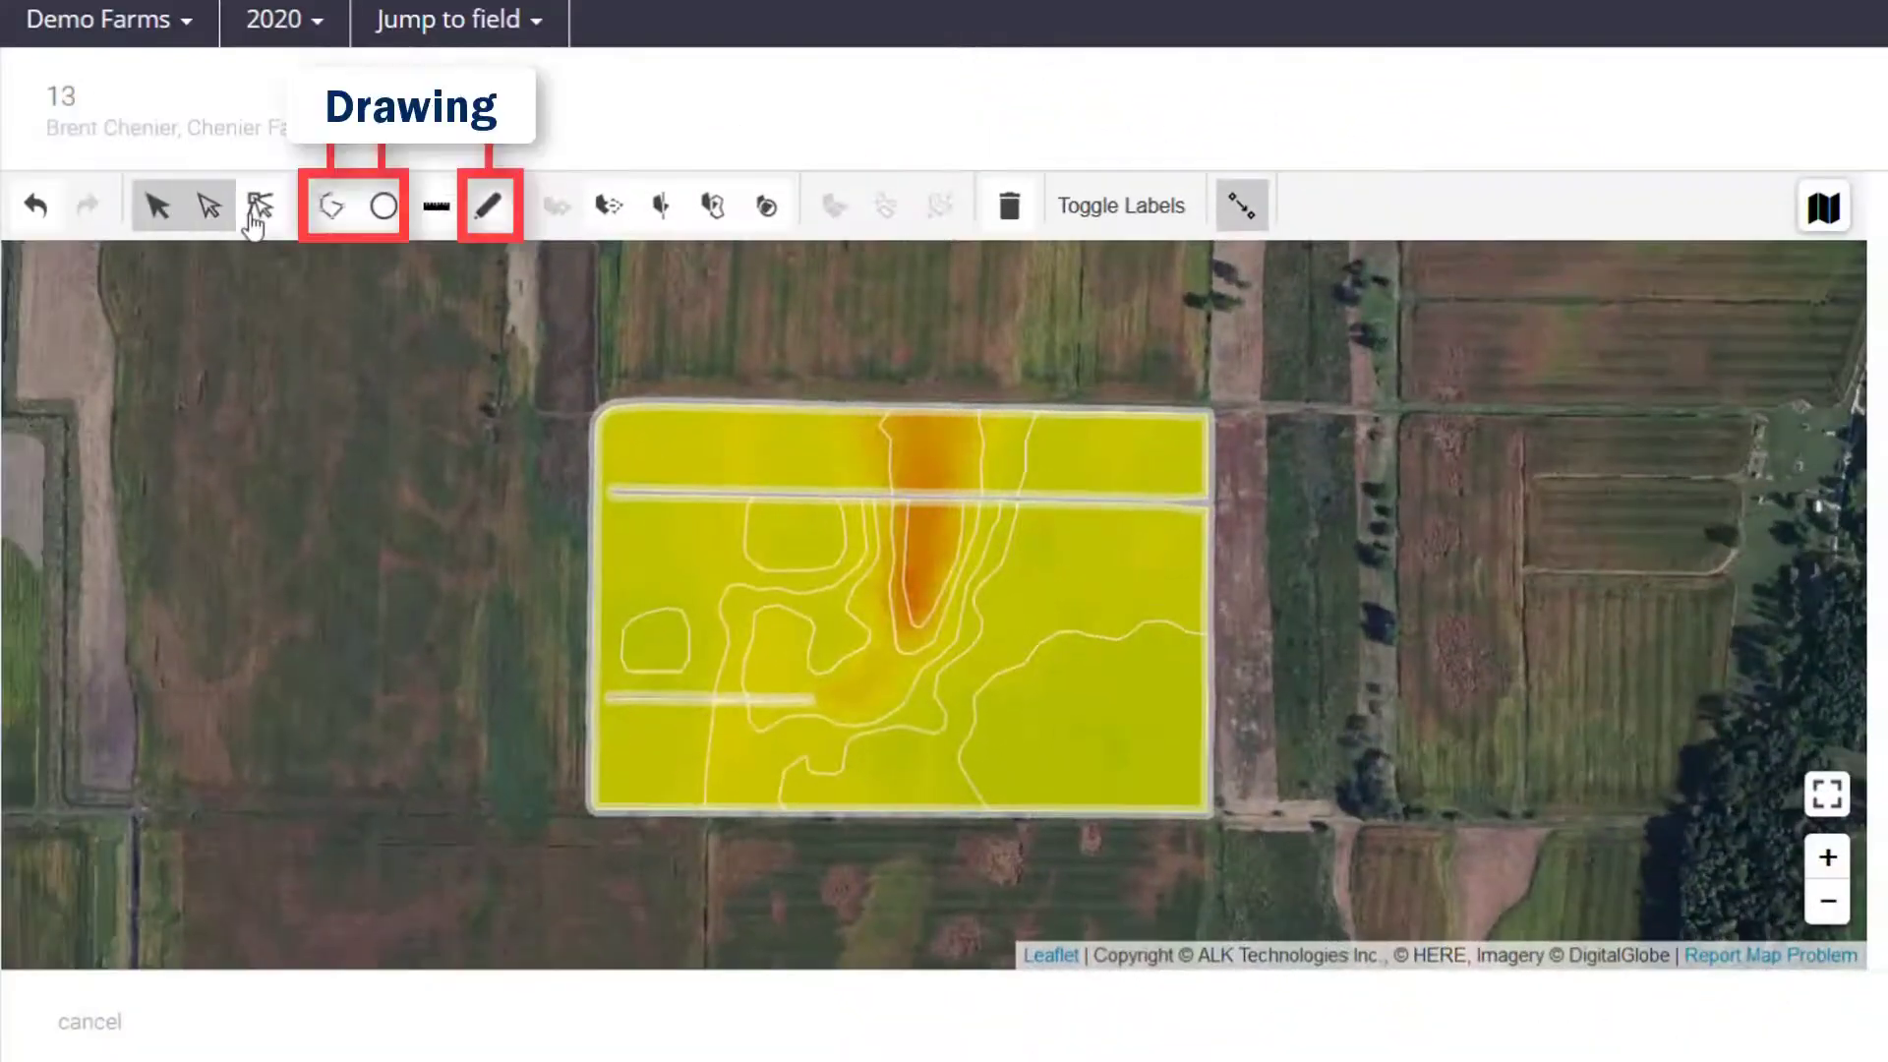
left_click(331, 206)
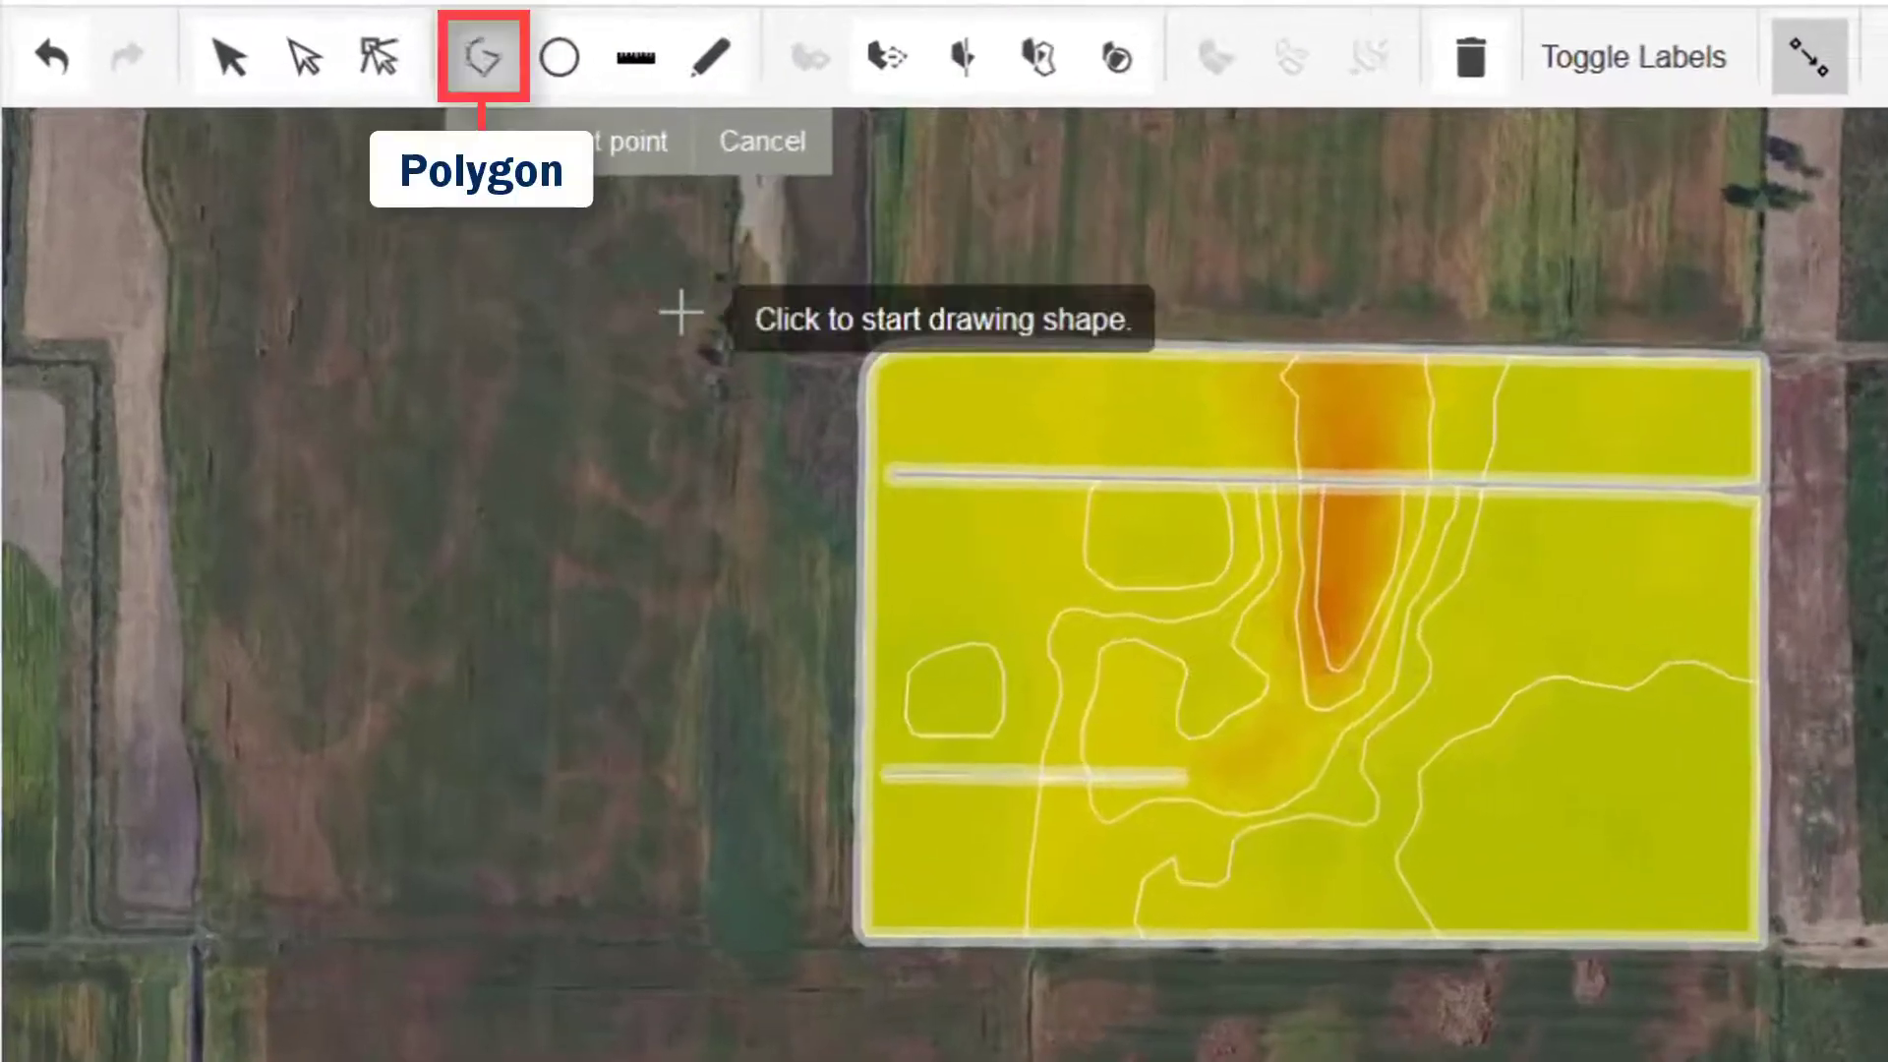
left_click(592, 339)
left_click(387, 332)
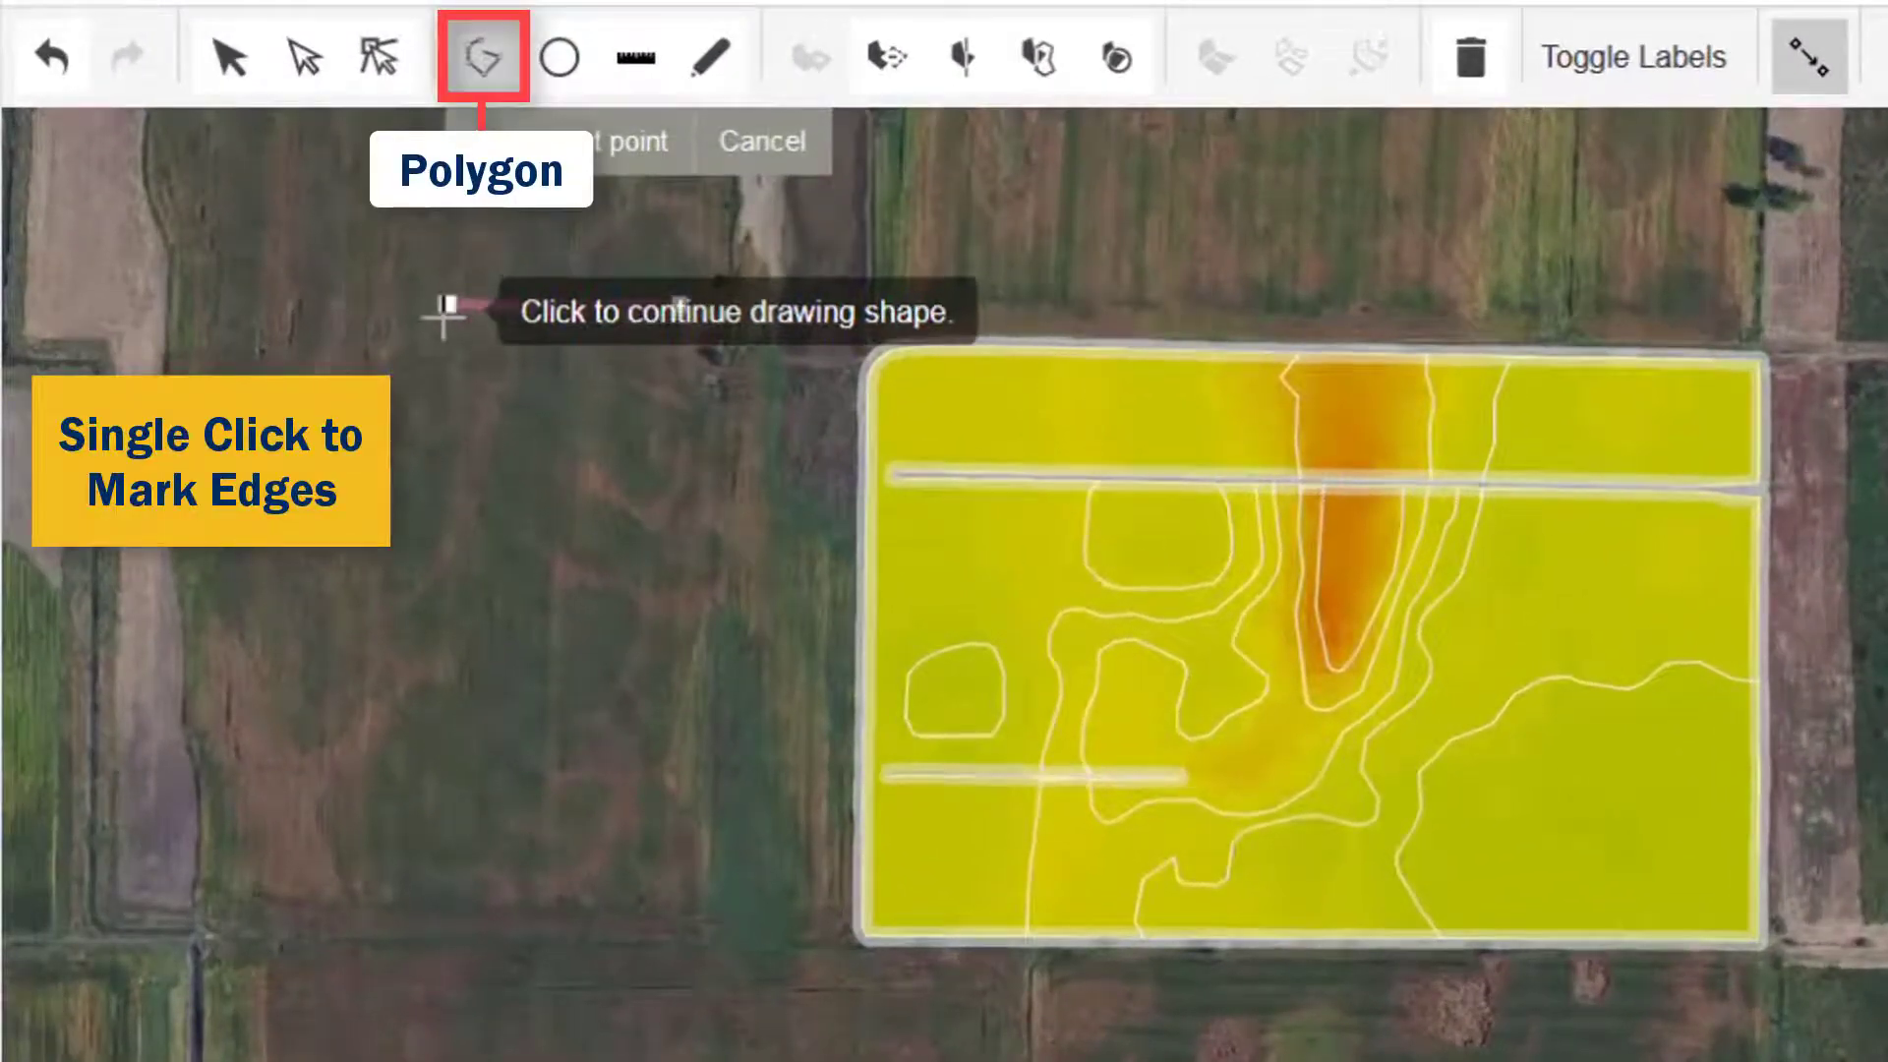
left_click(434, 461)
left_click(661, 450)
double_click(663, 455)
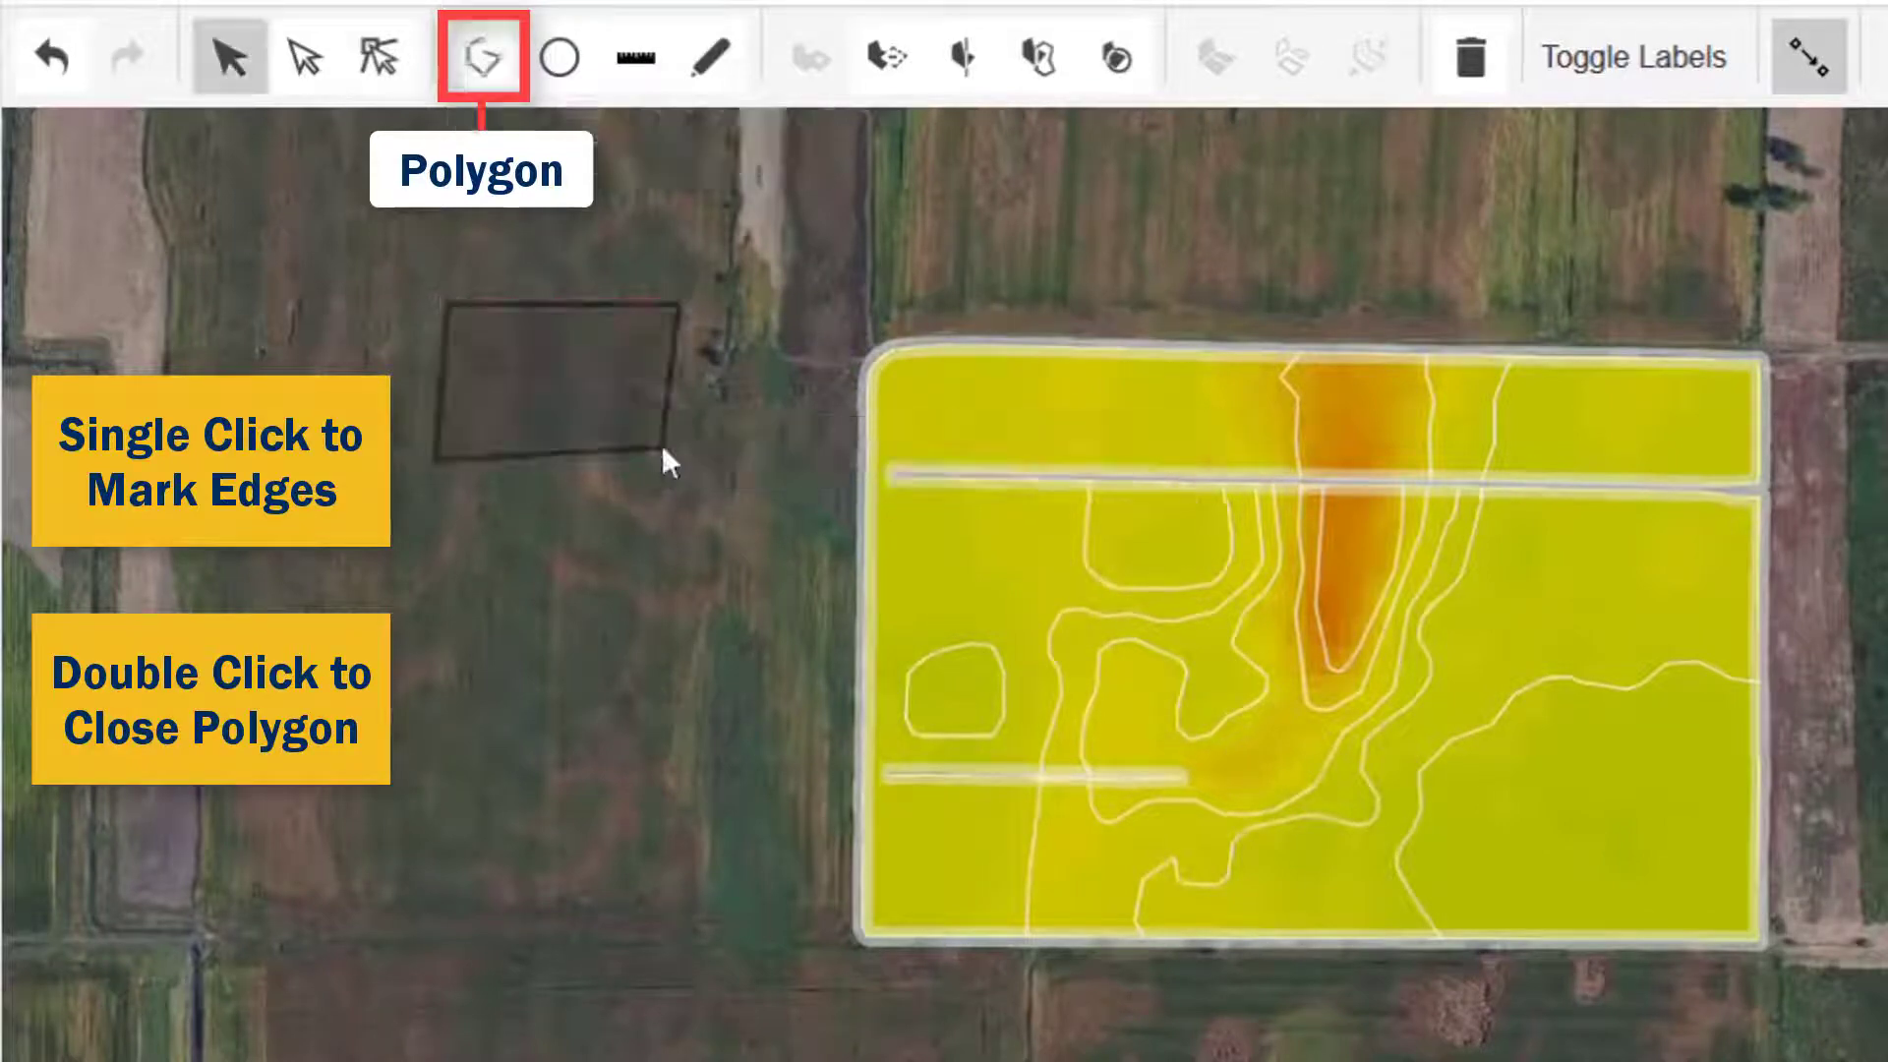
left_click(563, 77)
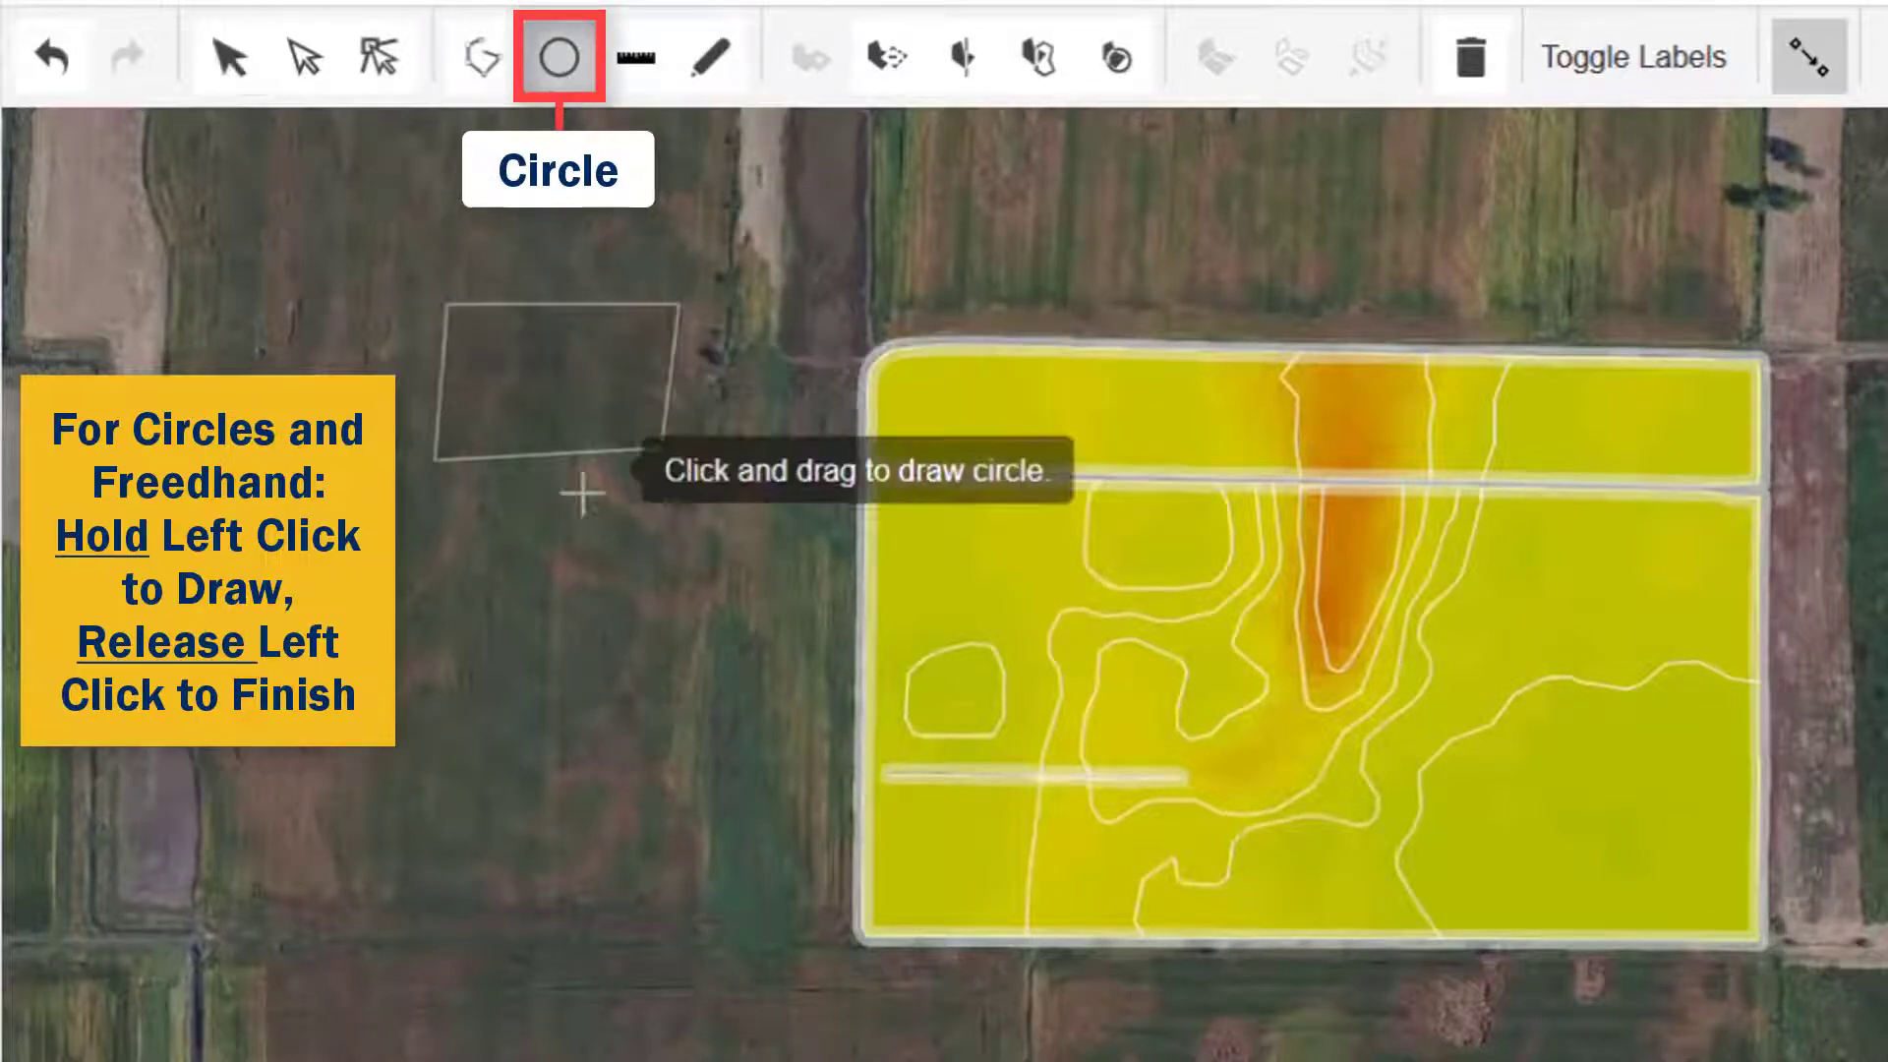
left_click_drag(548, 586, 499, 675)
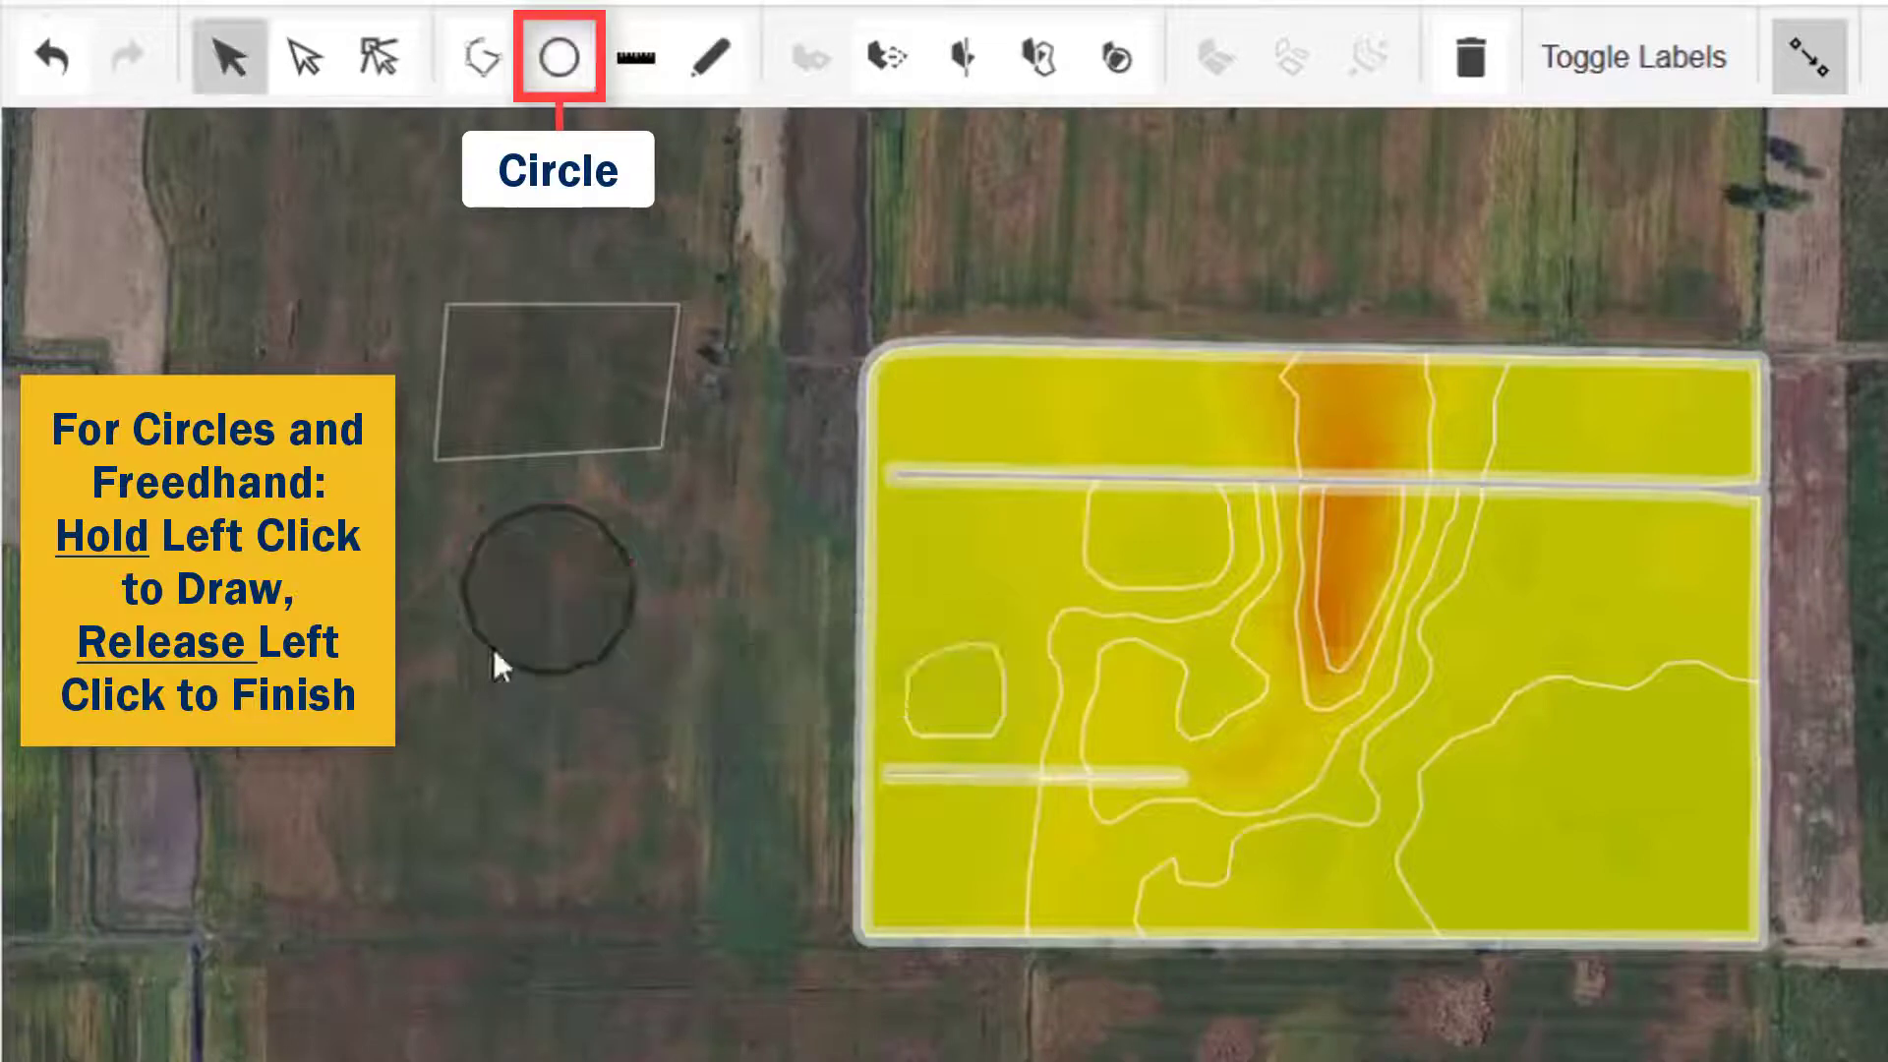
left_click(712, 84)
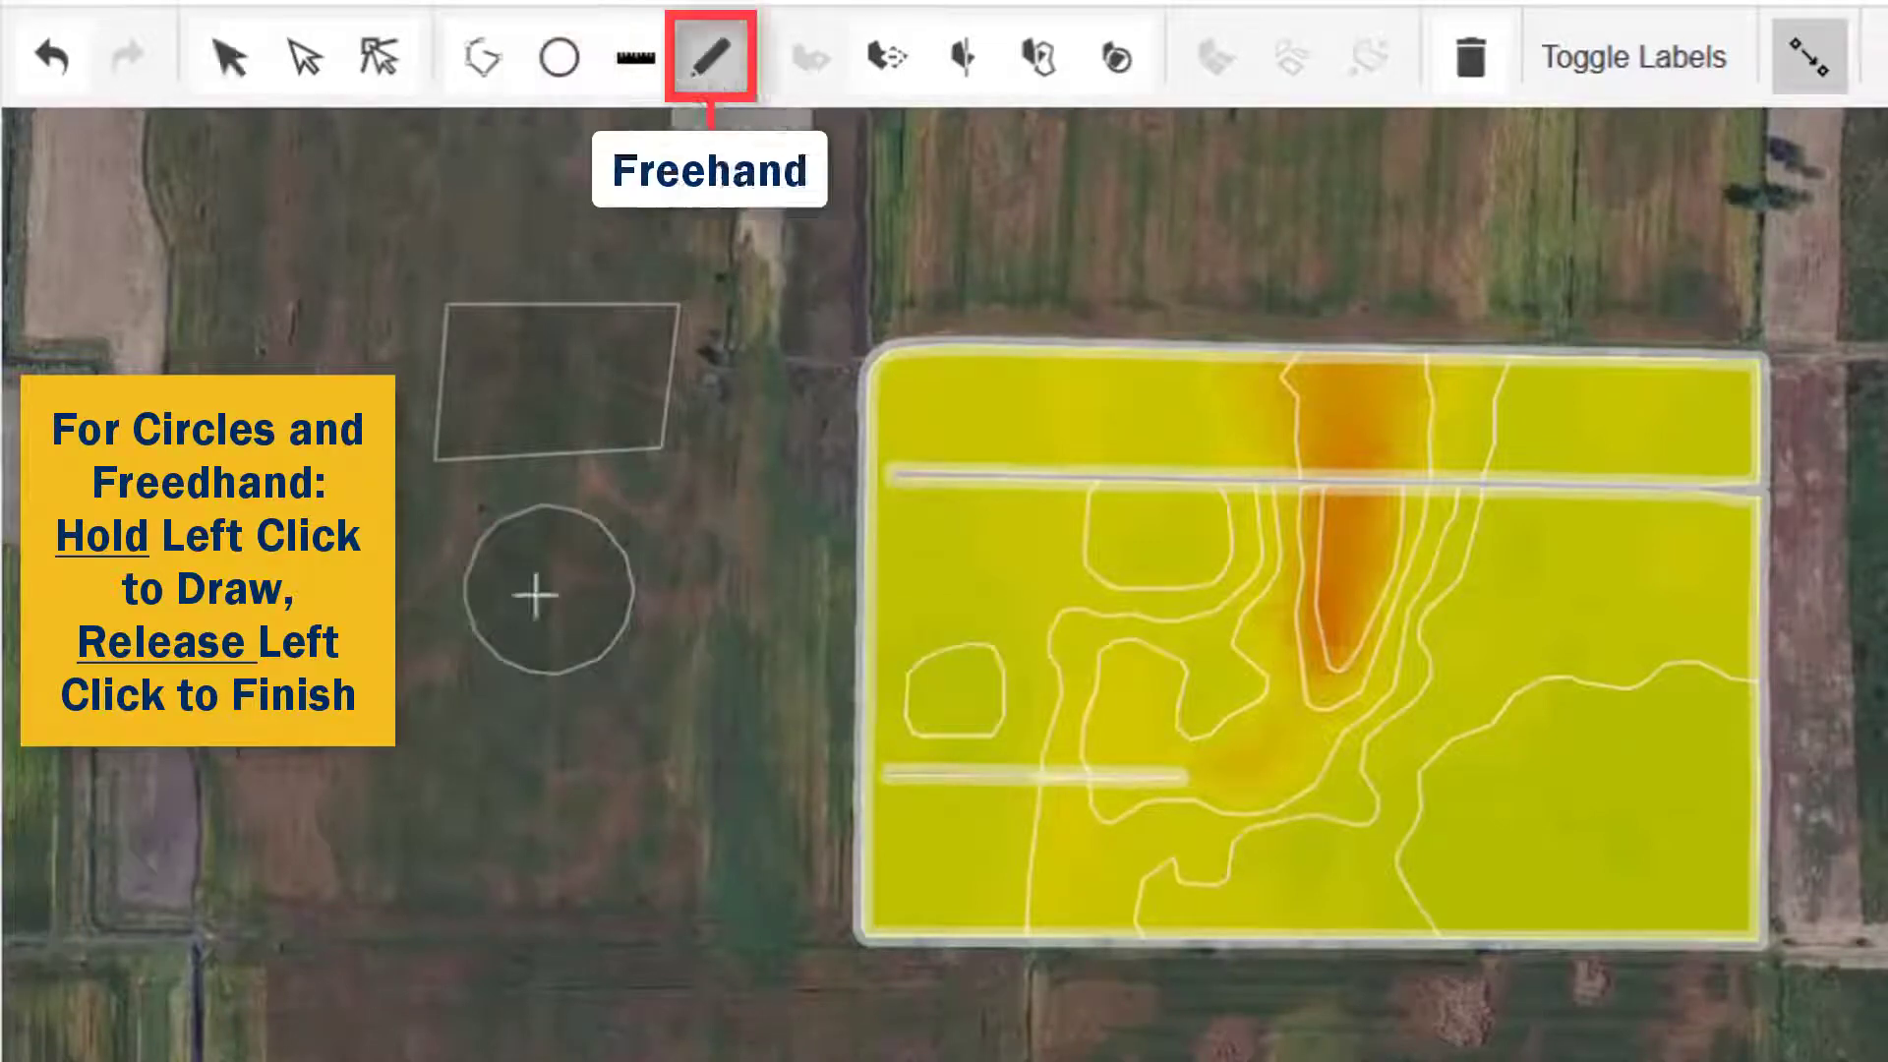
mouse_move(522, 750)
left_mouse_down()
mouse_move(463, 796)
mouse_move(490, 849)
mouse_move(616, 826)
mouse_move(577, 771)
mouse_move(532, 753)
left_mouse_up()
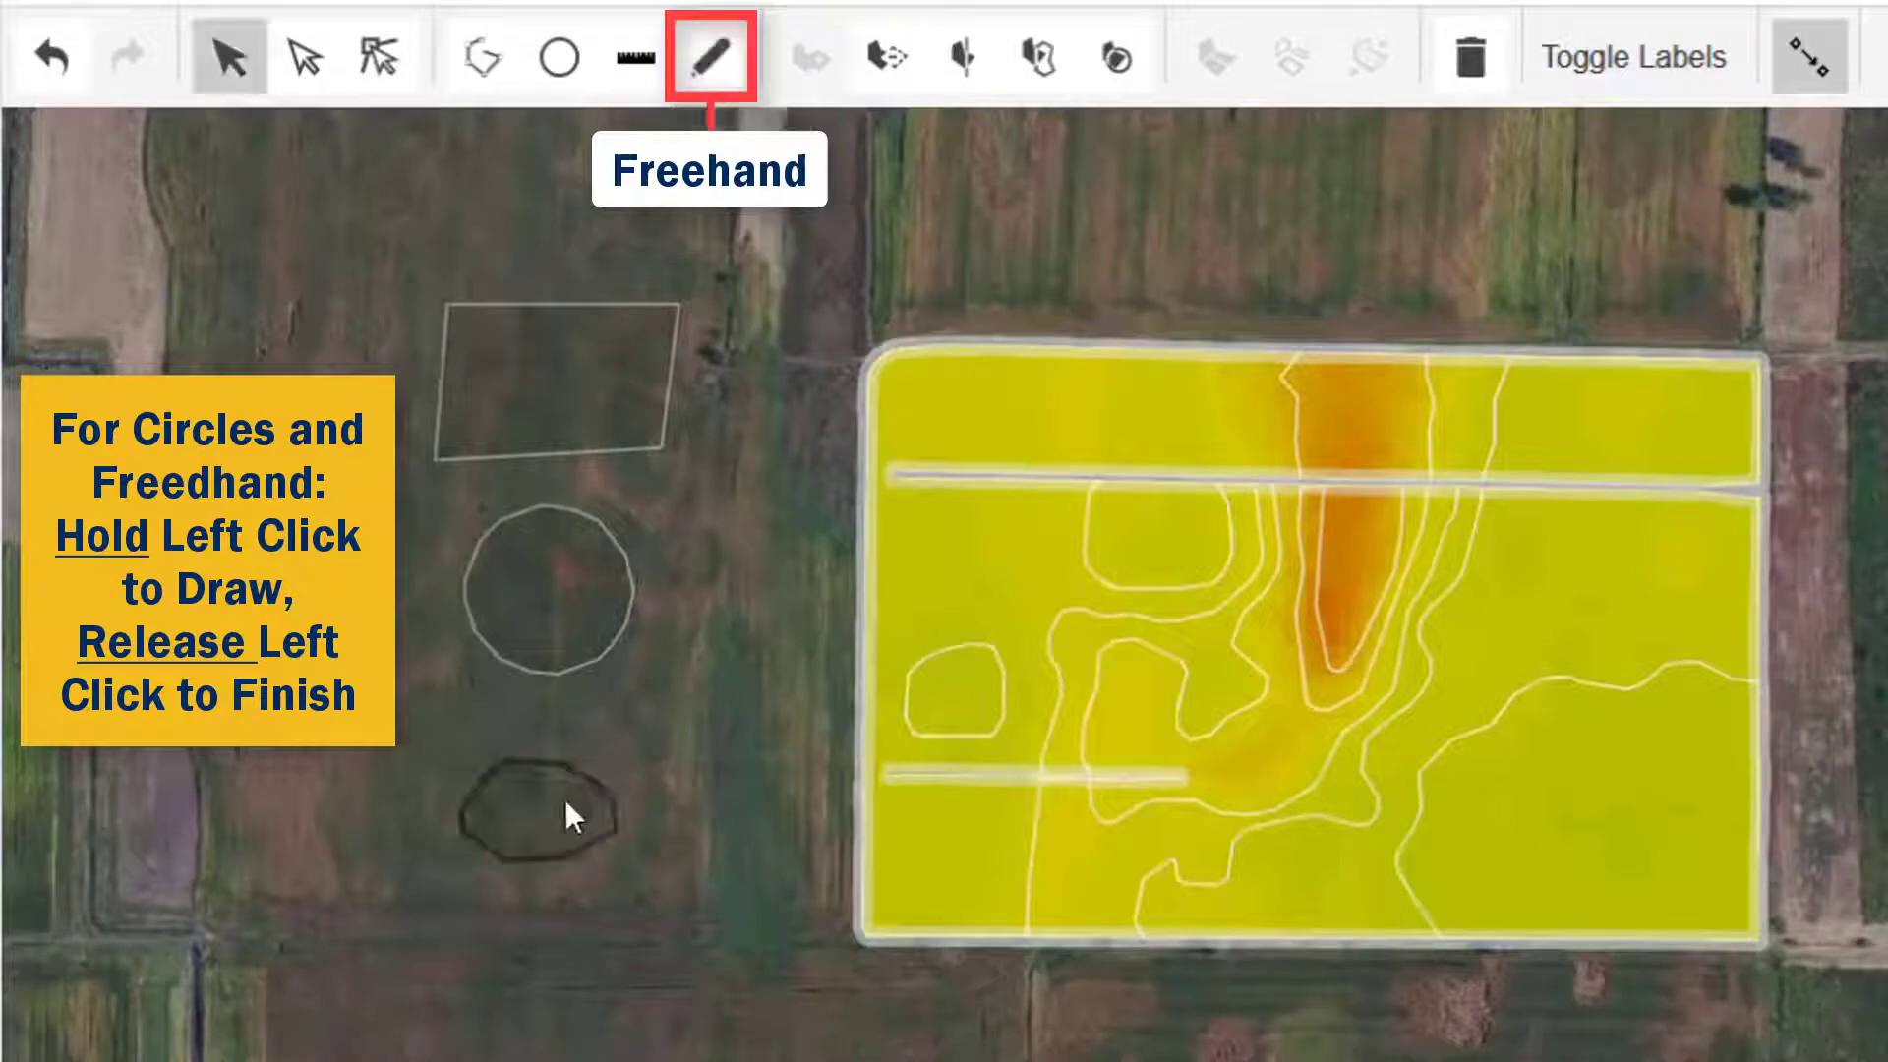
left_click(572, 809)
left_click(577, 623)
left_click(576, 430)
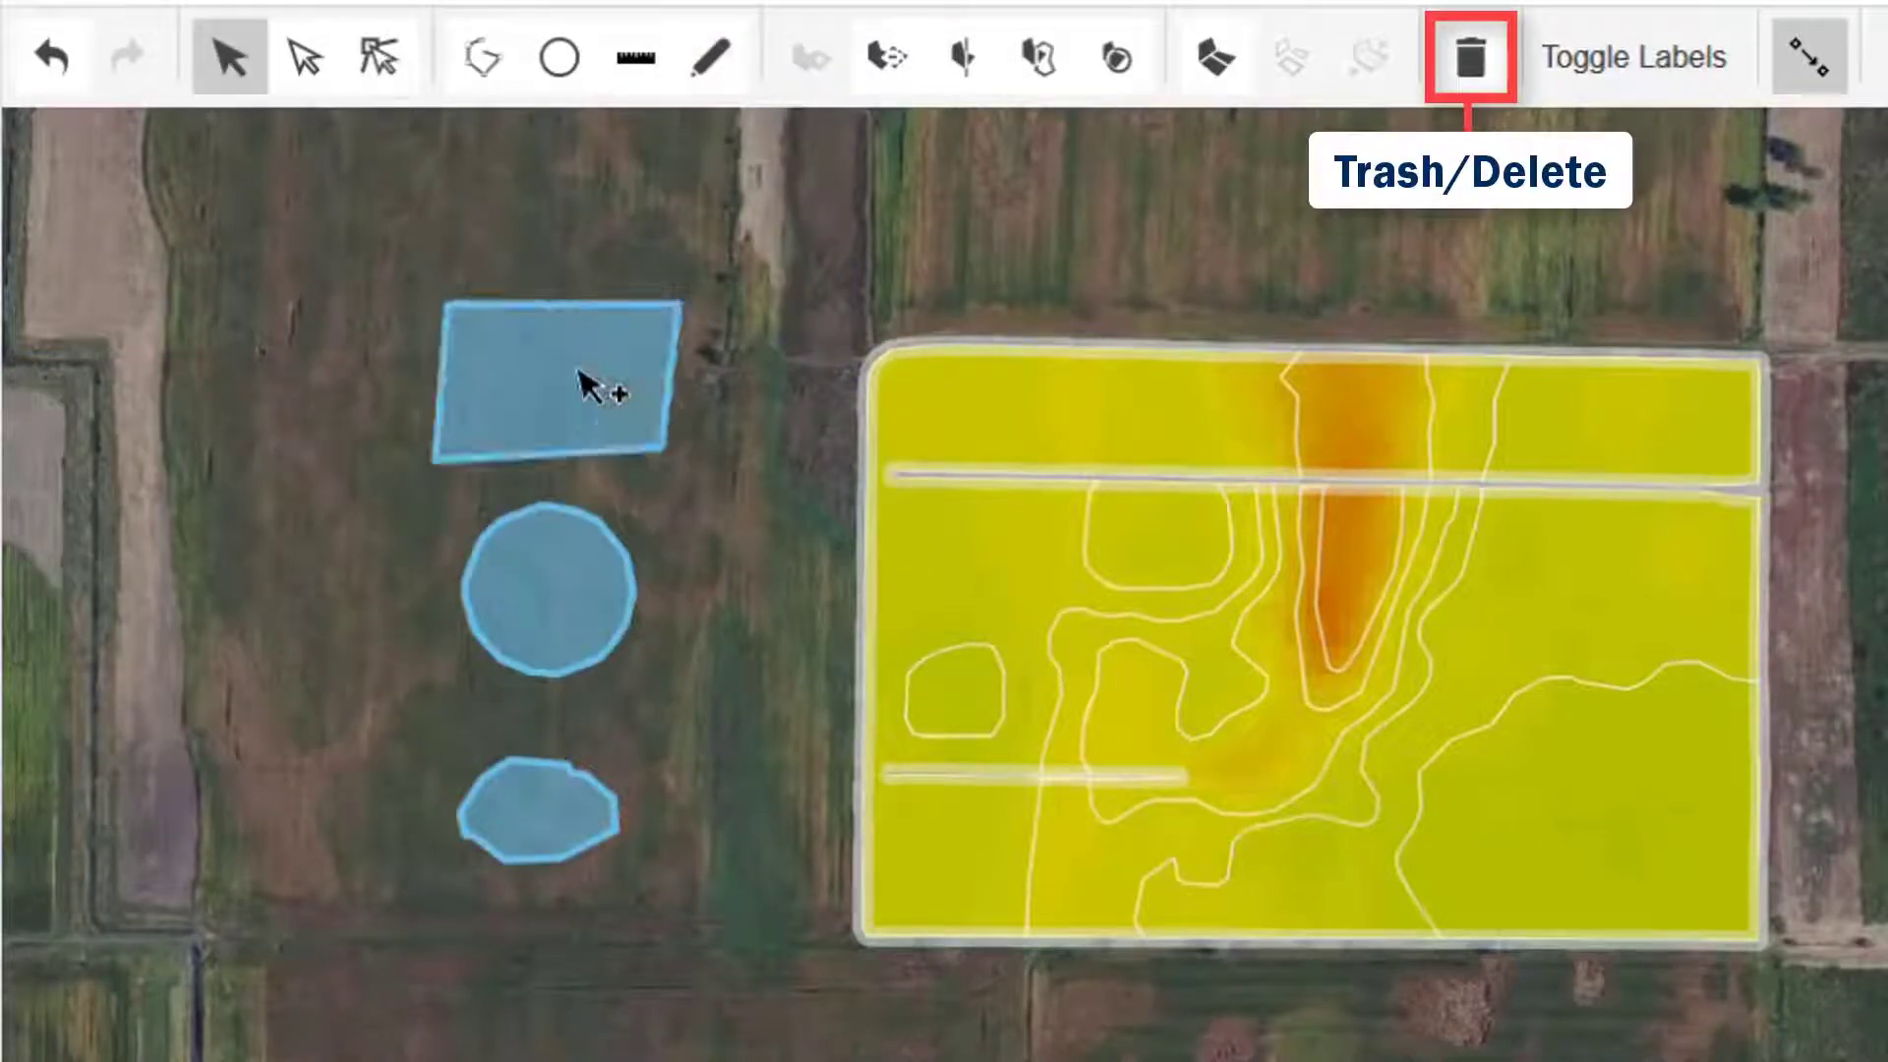
left_click(1469, 59)
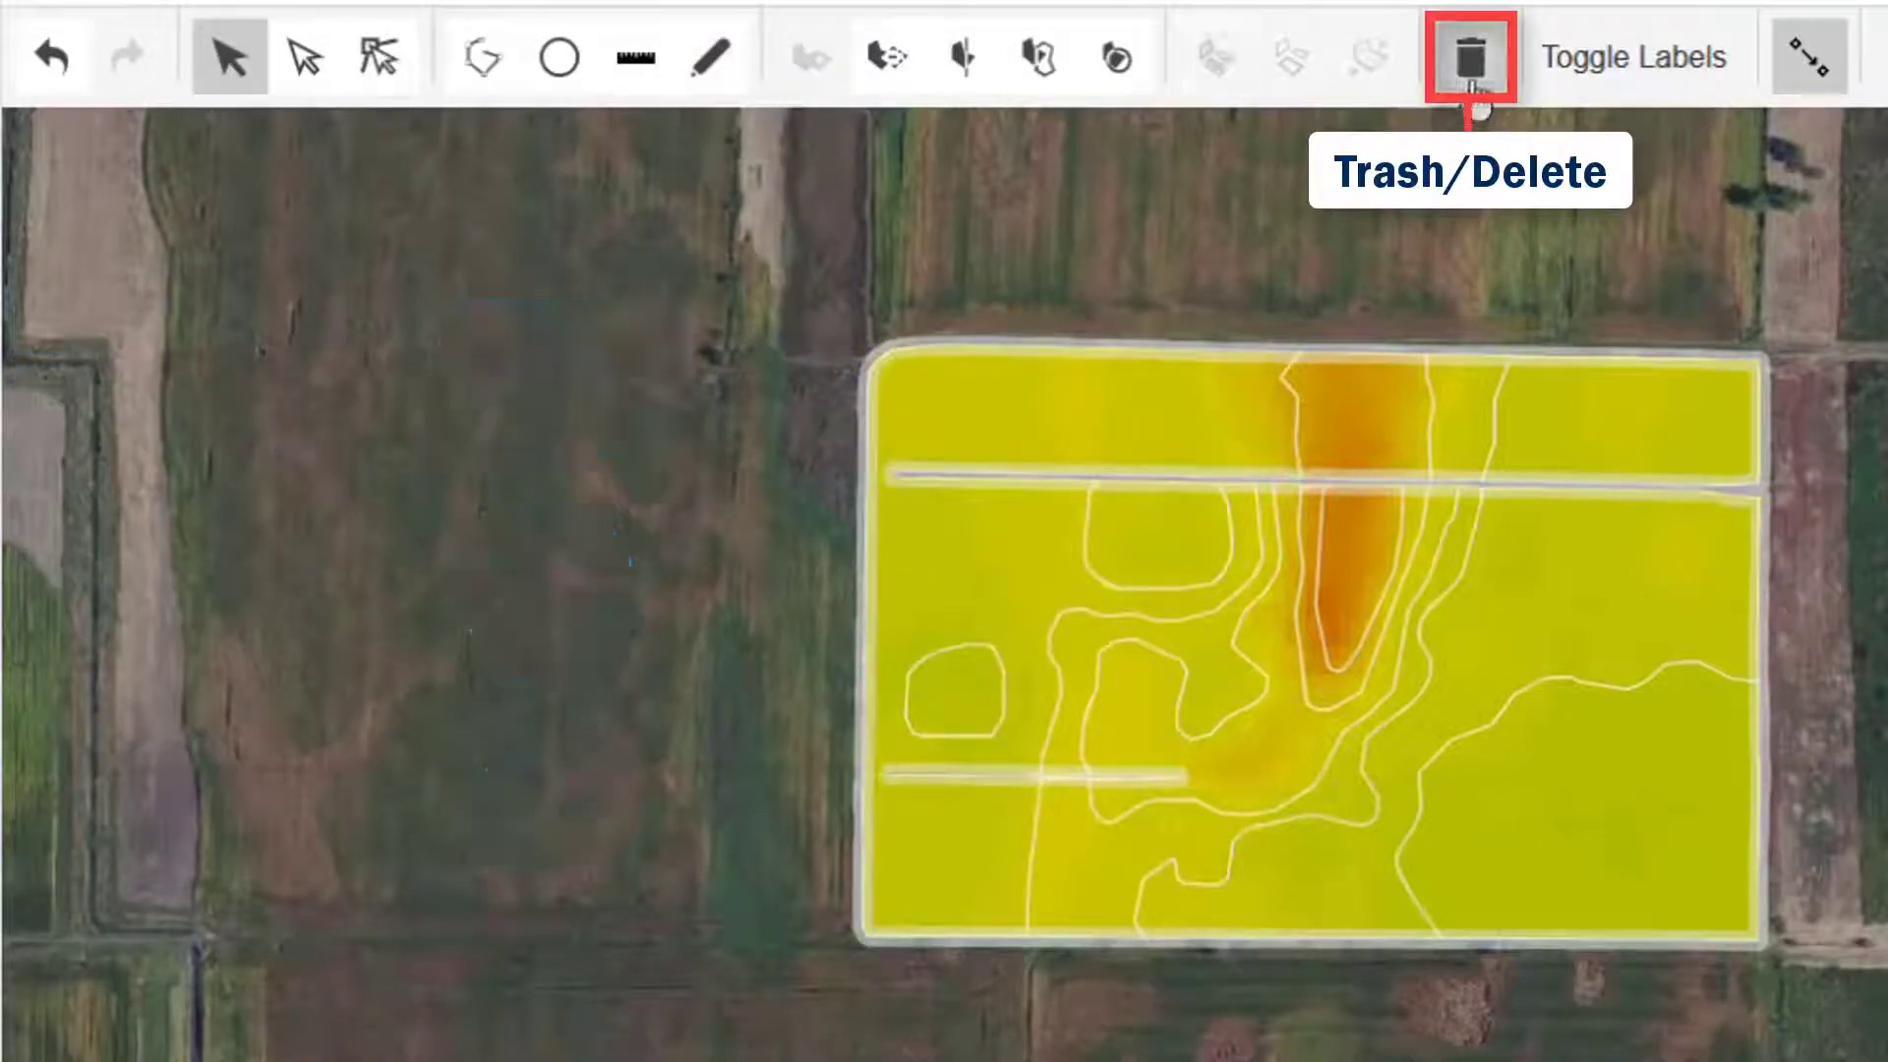
left_click(636, 57)
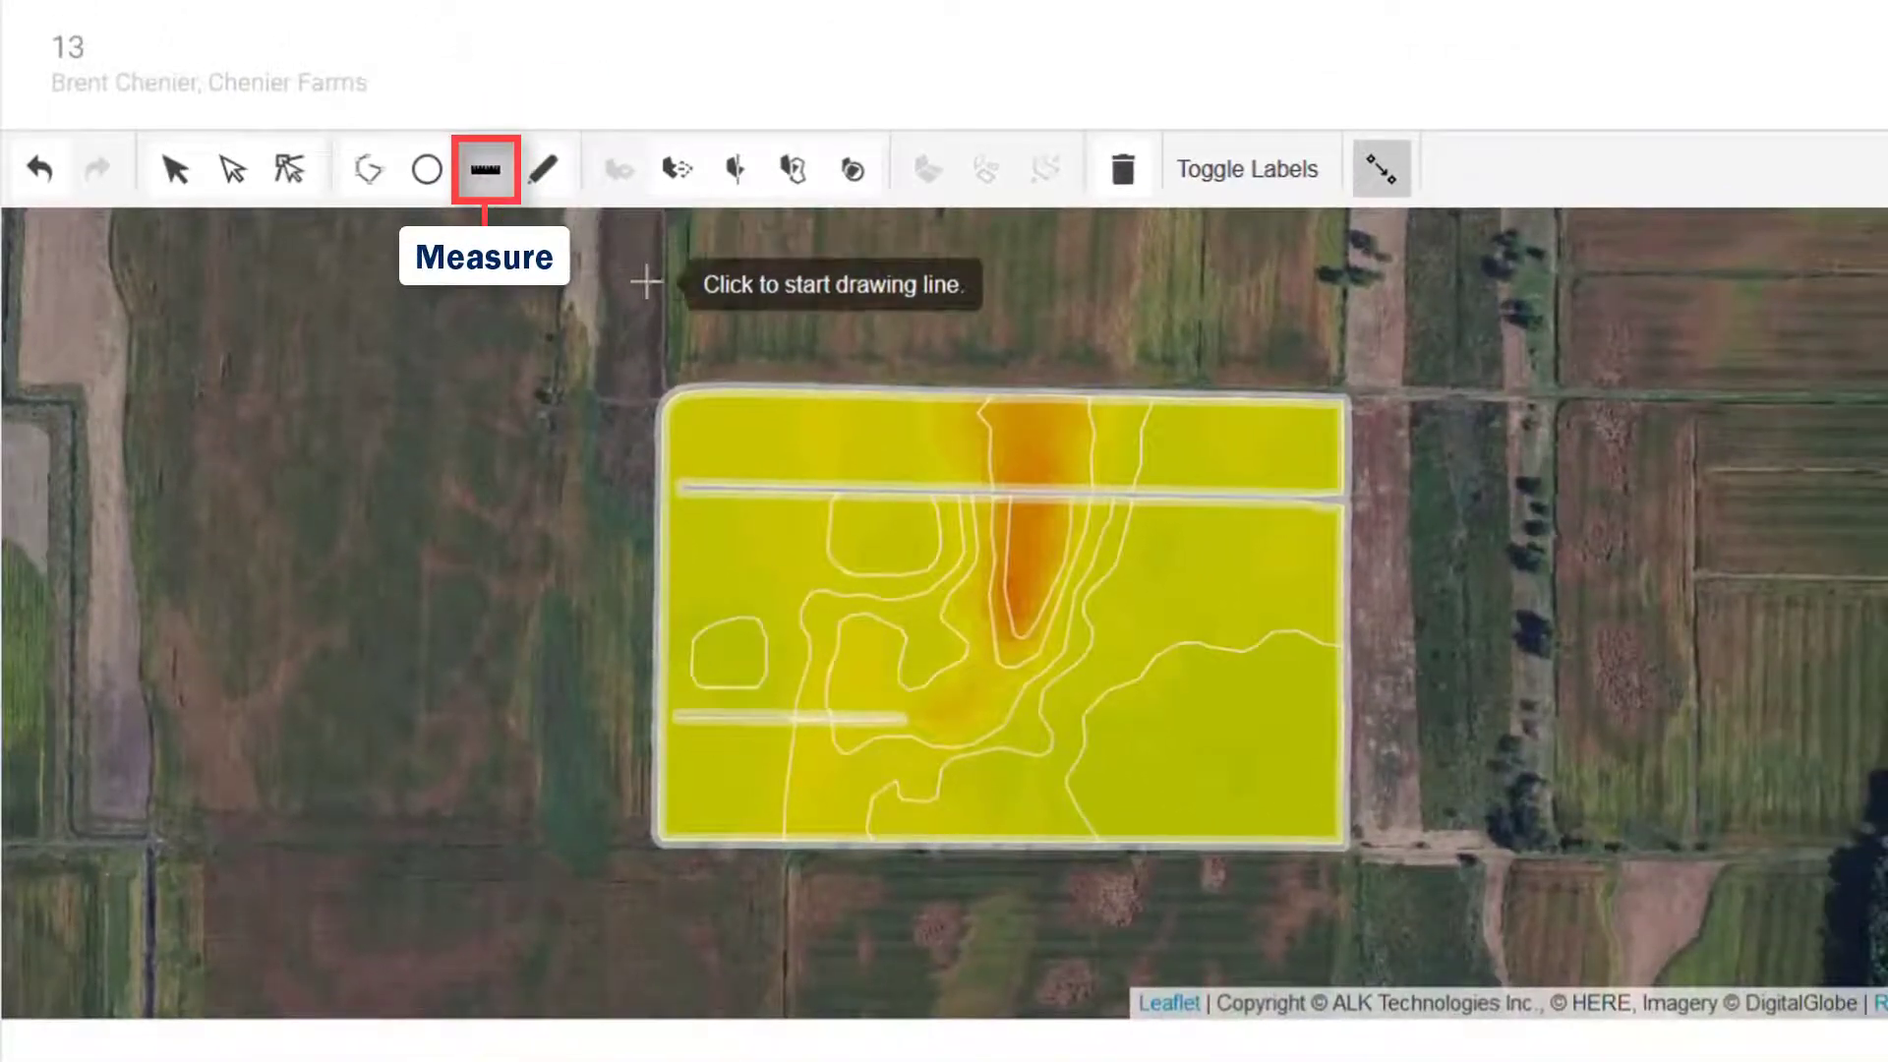
left_click(662, 305)
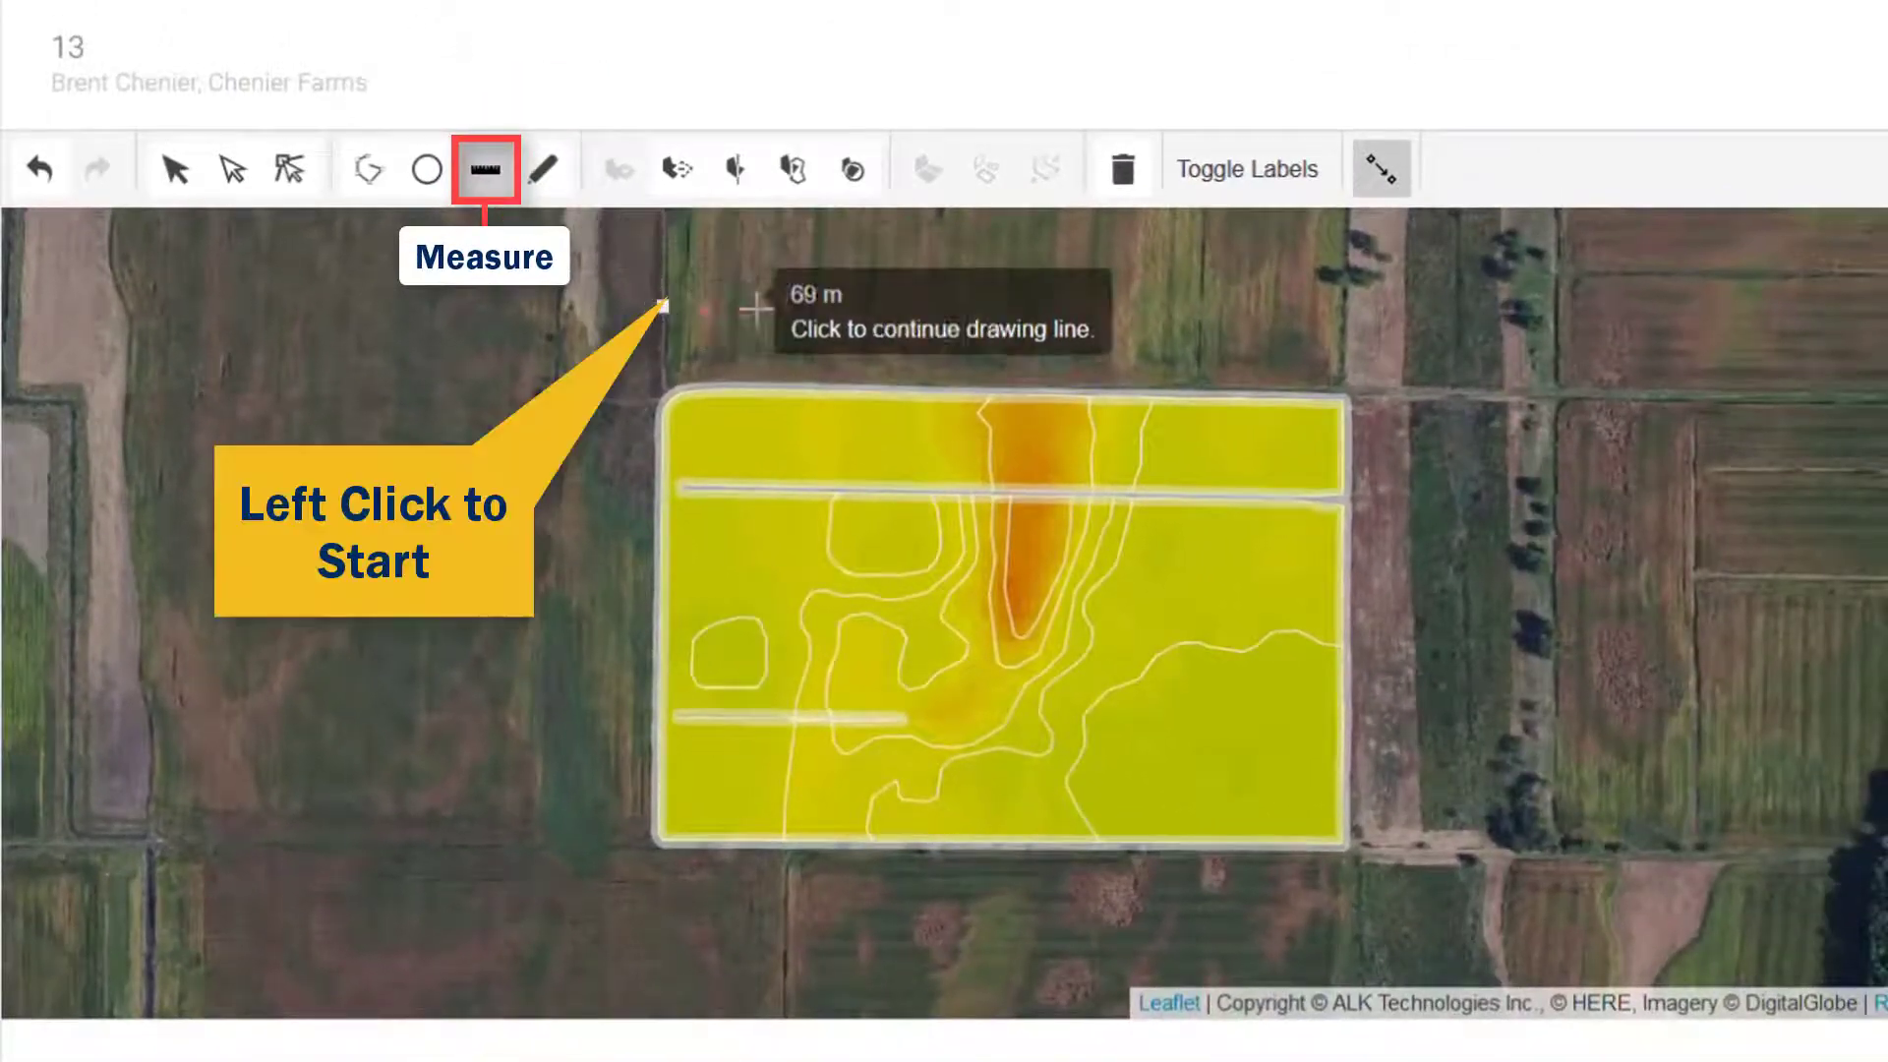
left_click(1347, 301)
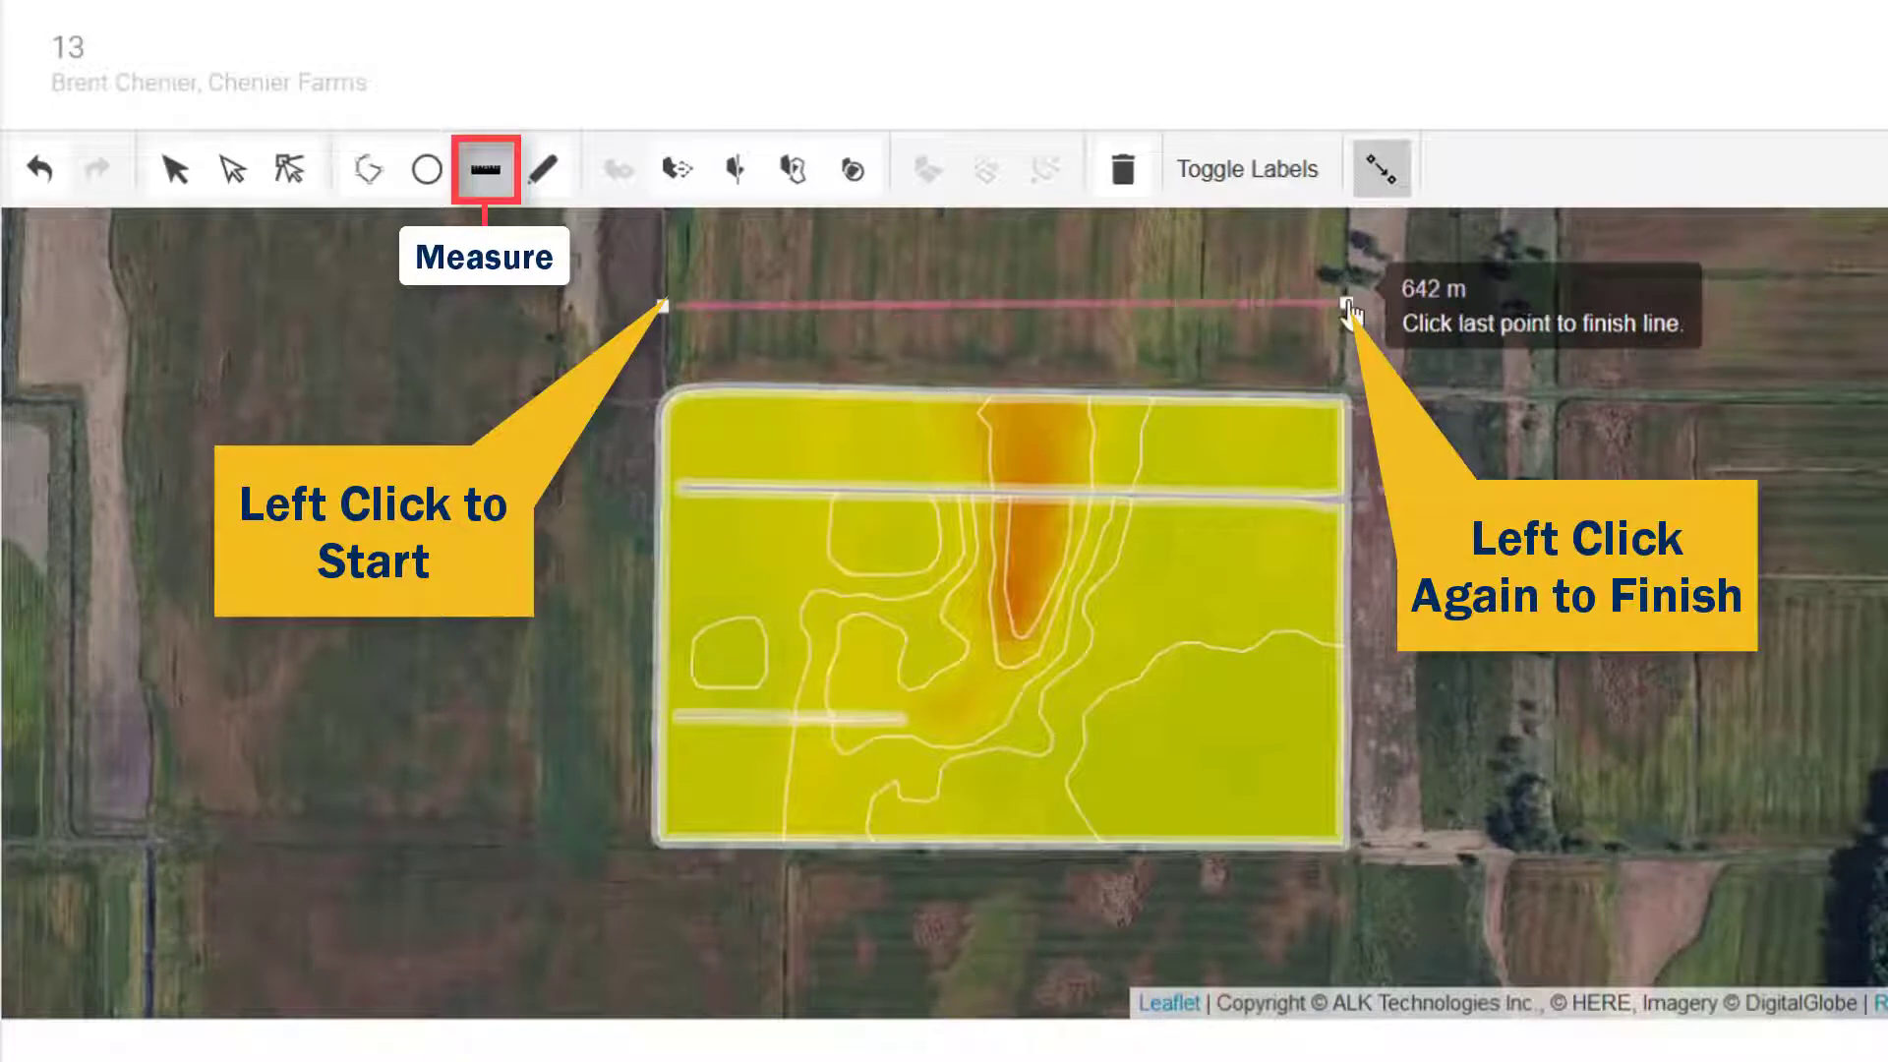
left_click(1345, 298)
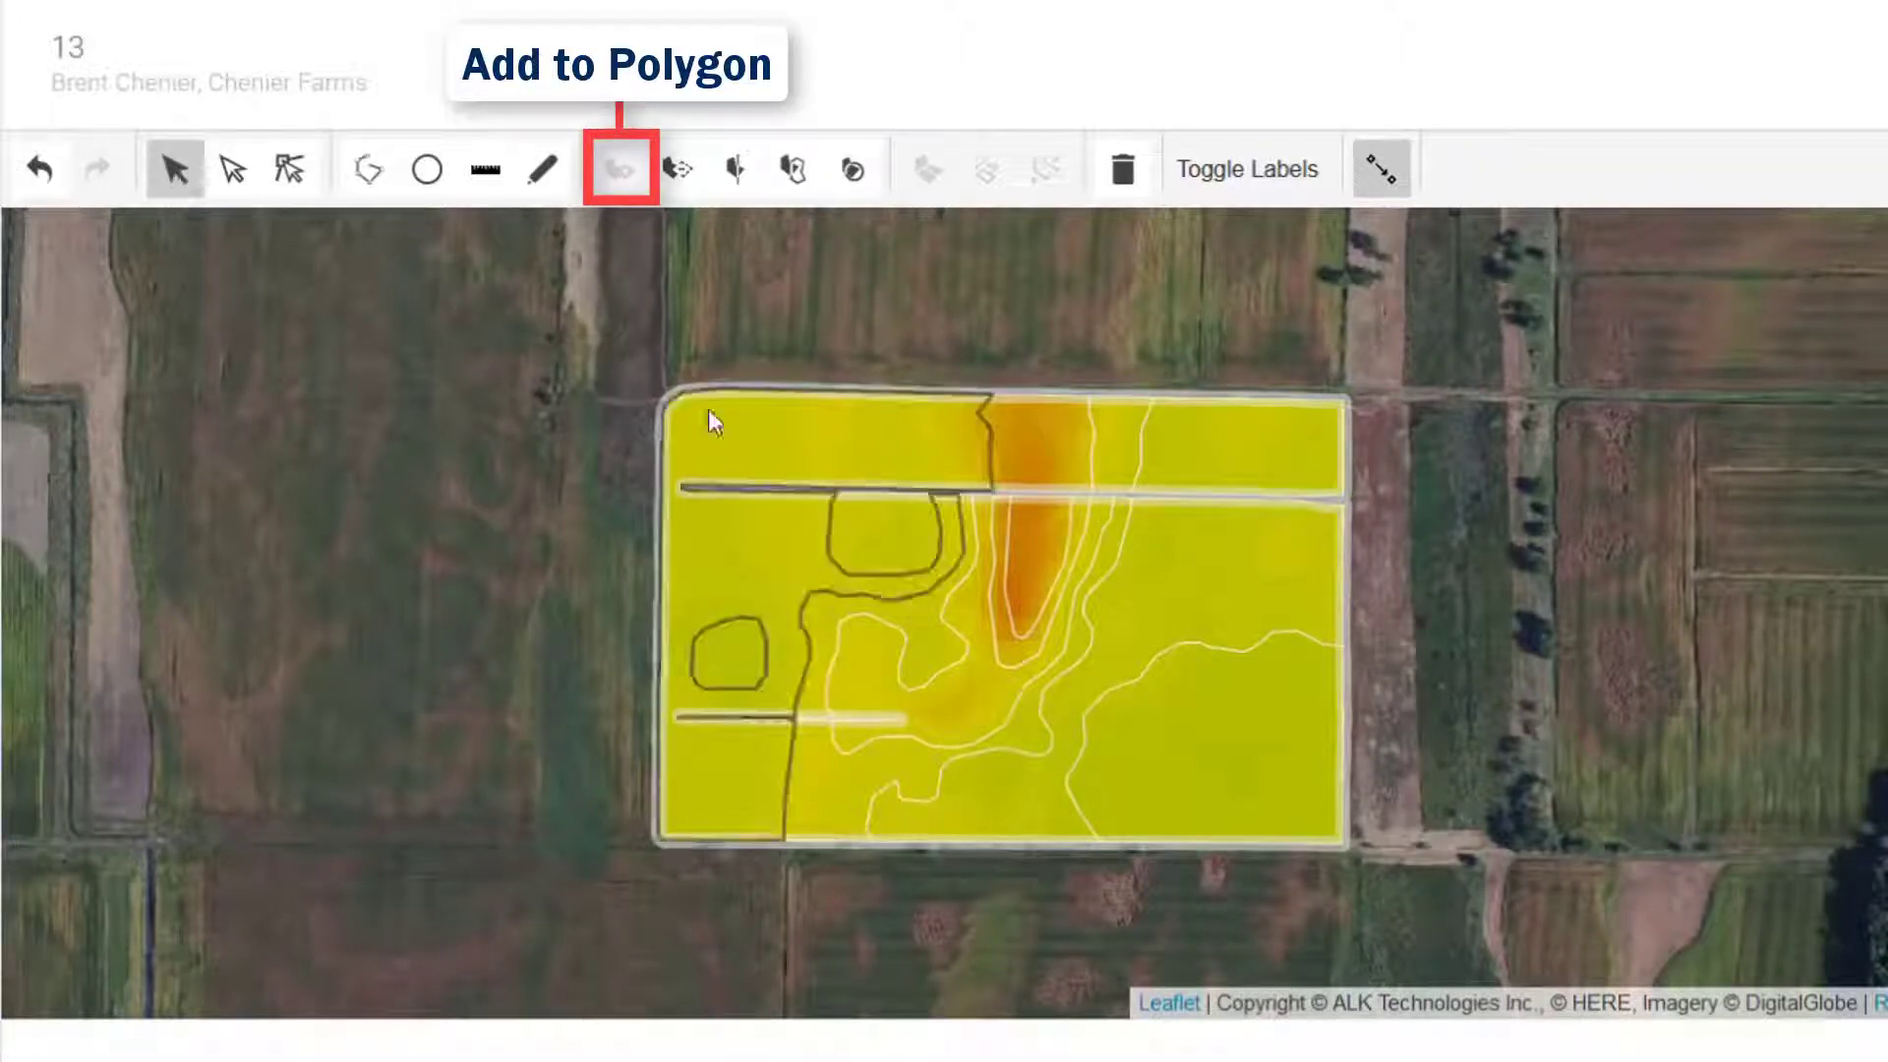
Add a rectangular section past the field's west edge to the large left zone.
left_click(753, 429)
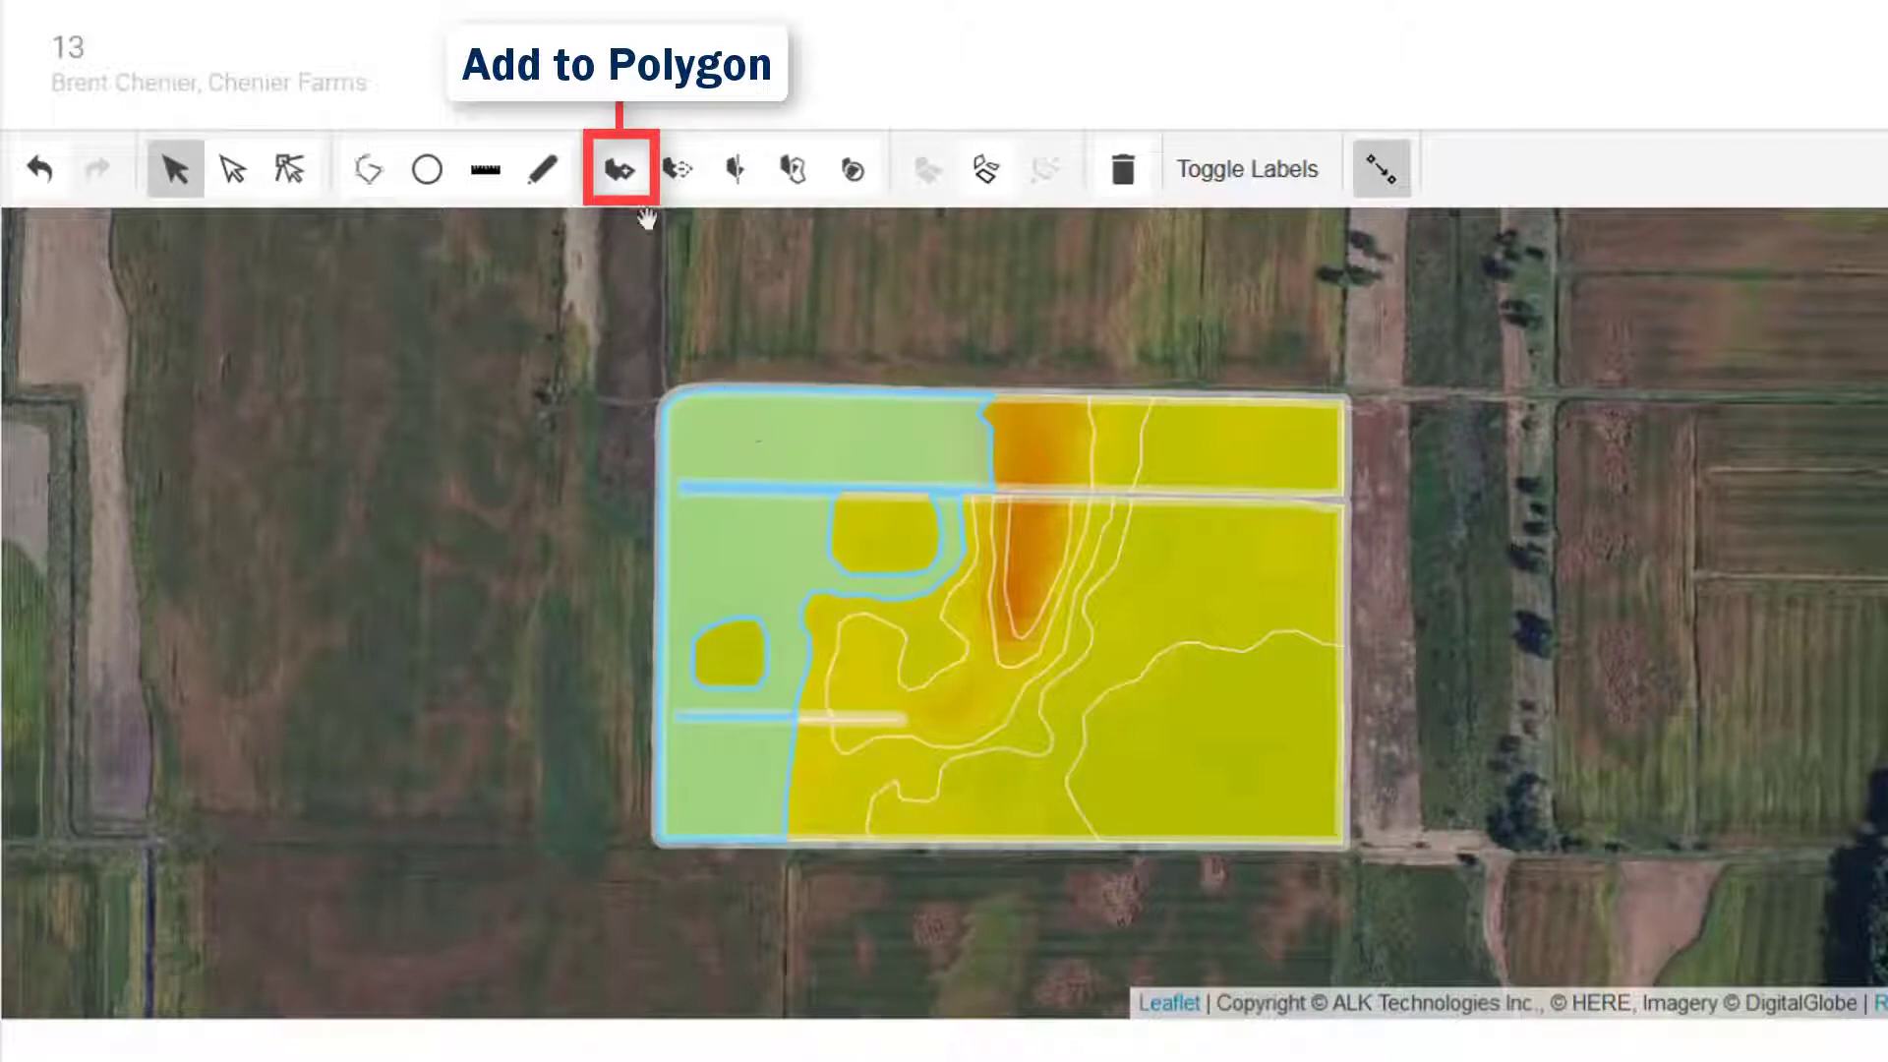
left_click(621, 175)
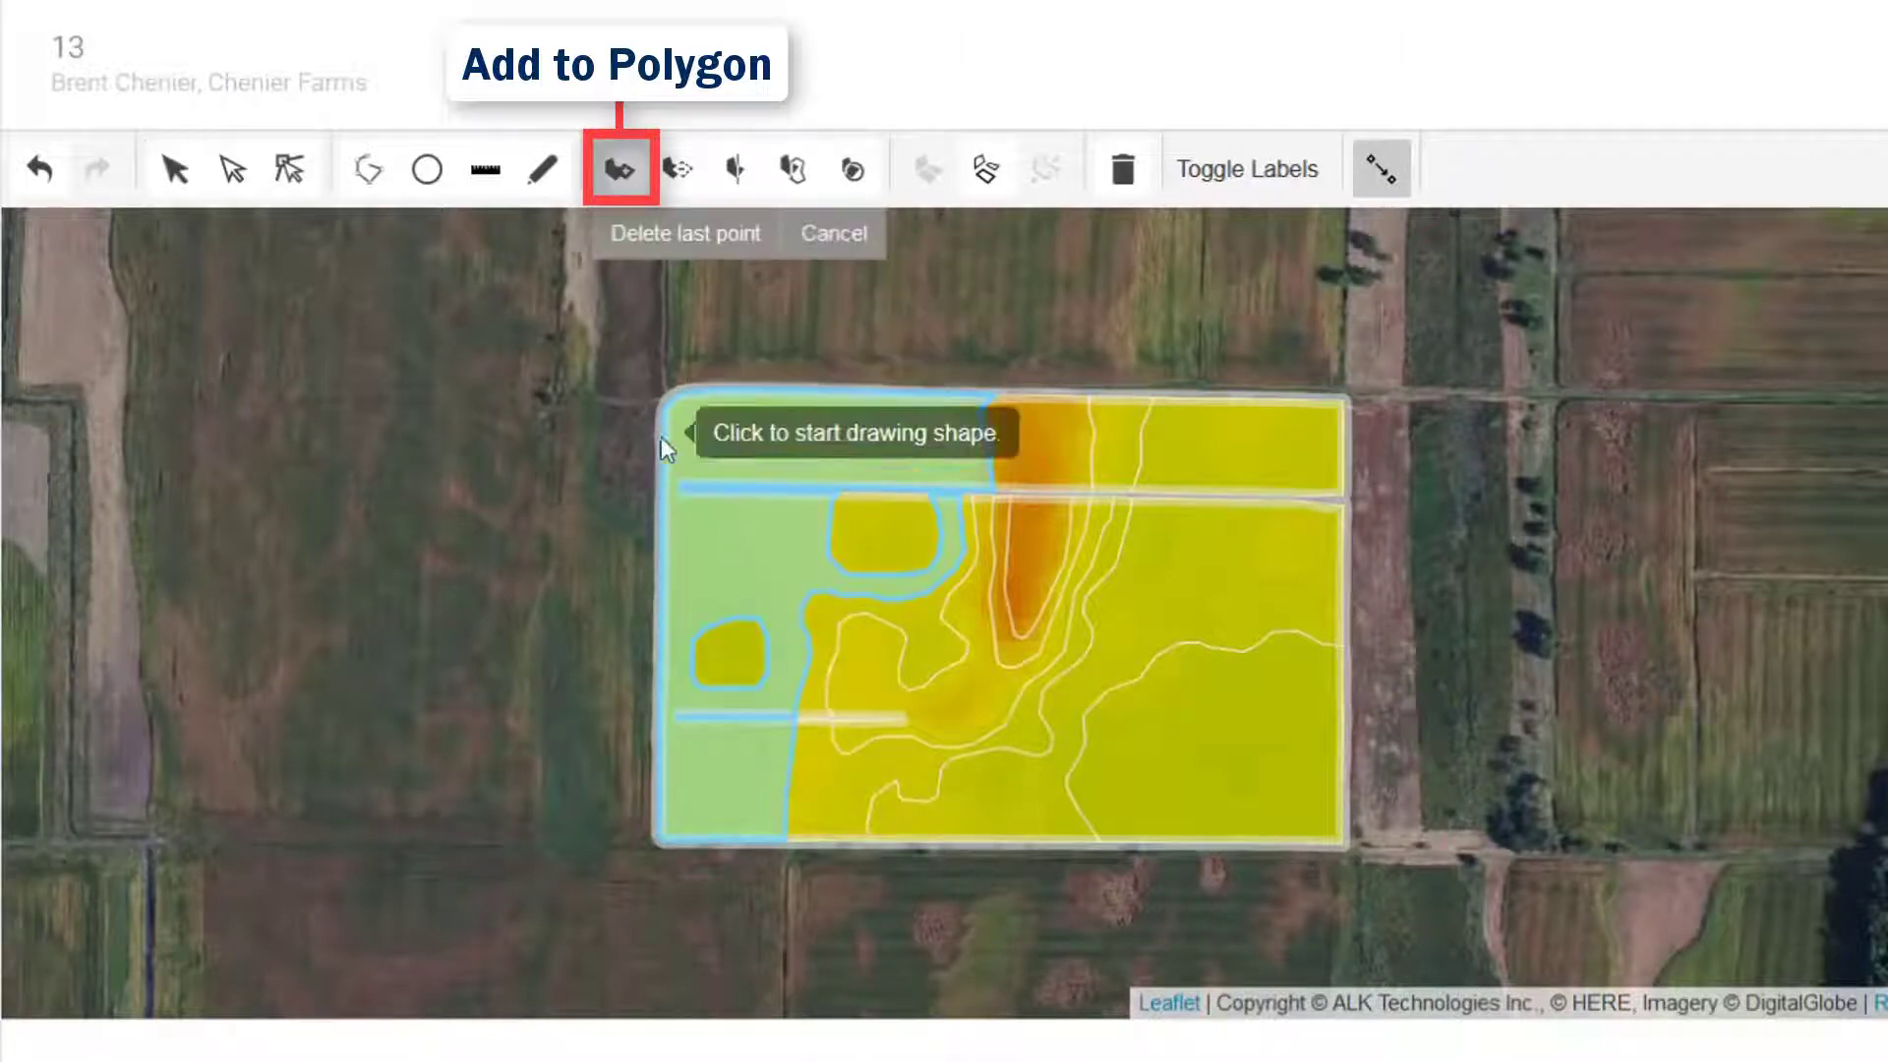
left_click(711, 520)
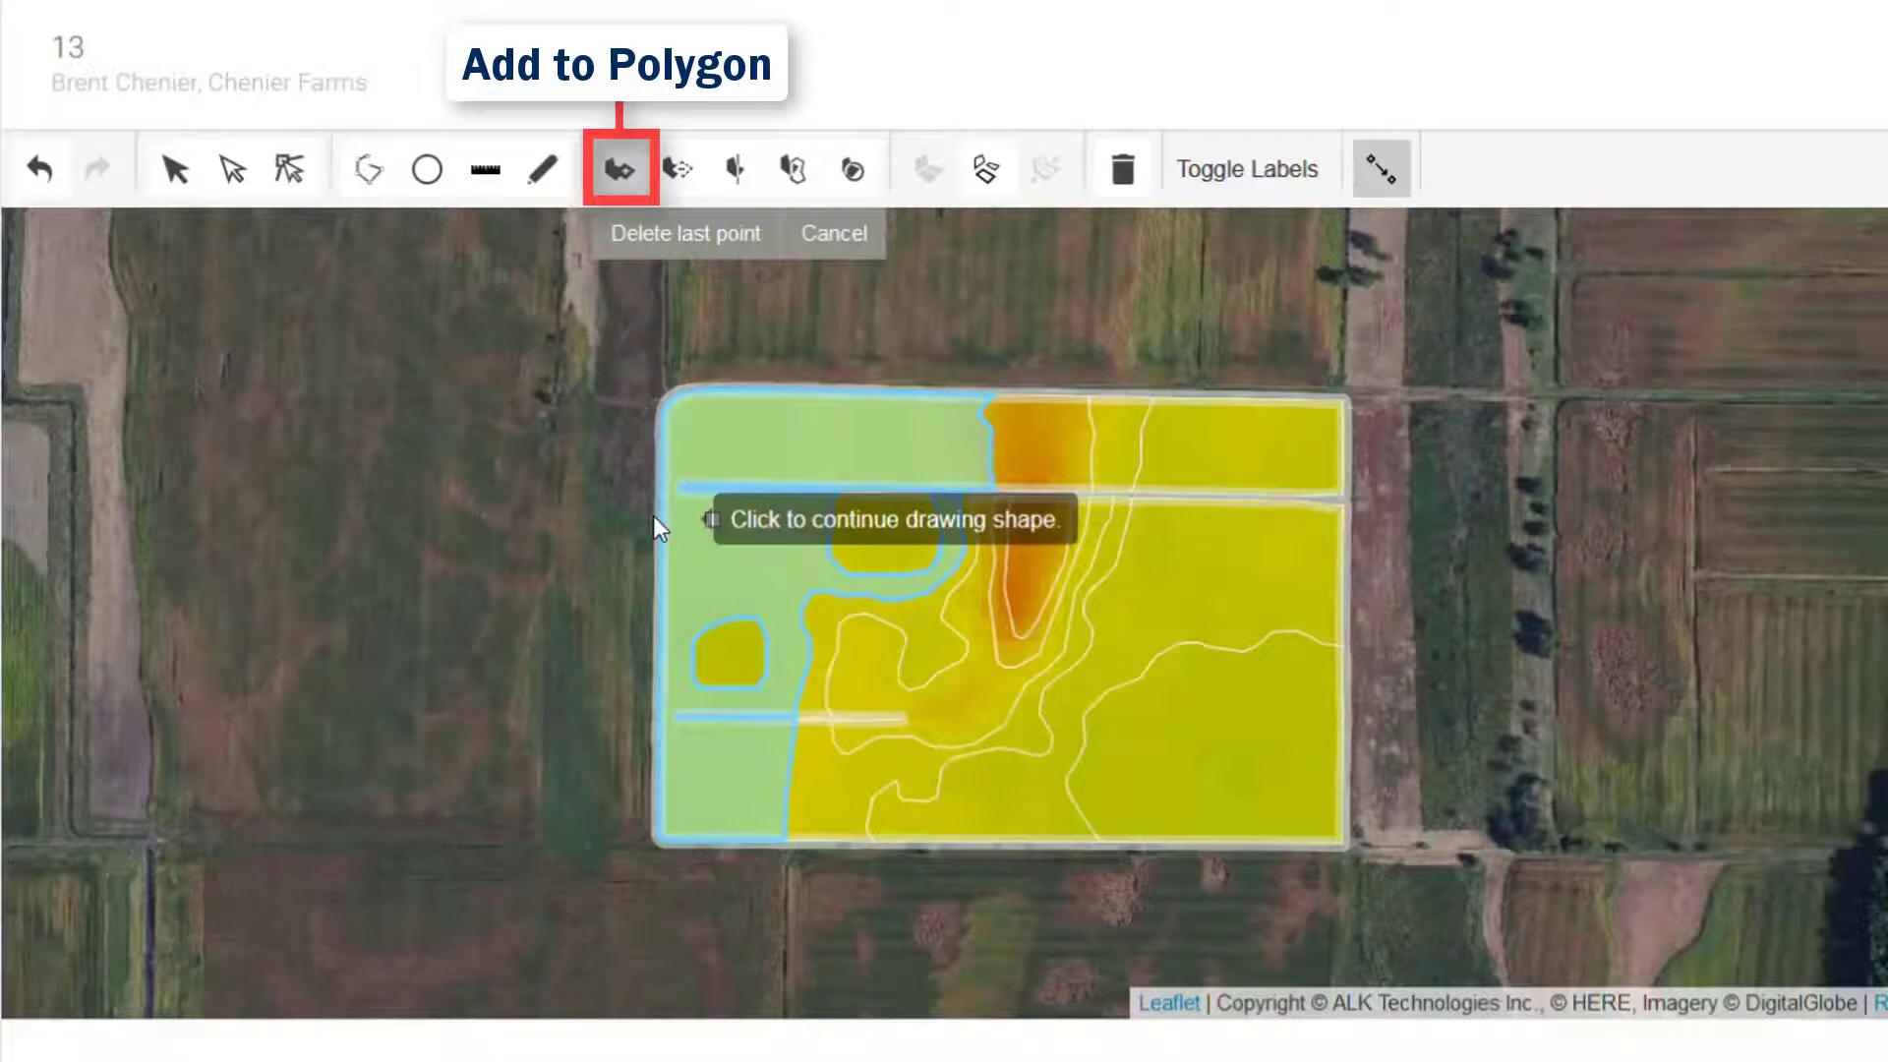
left_click(528, 515)
left_click(517, 648)
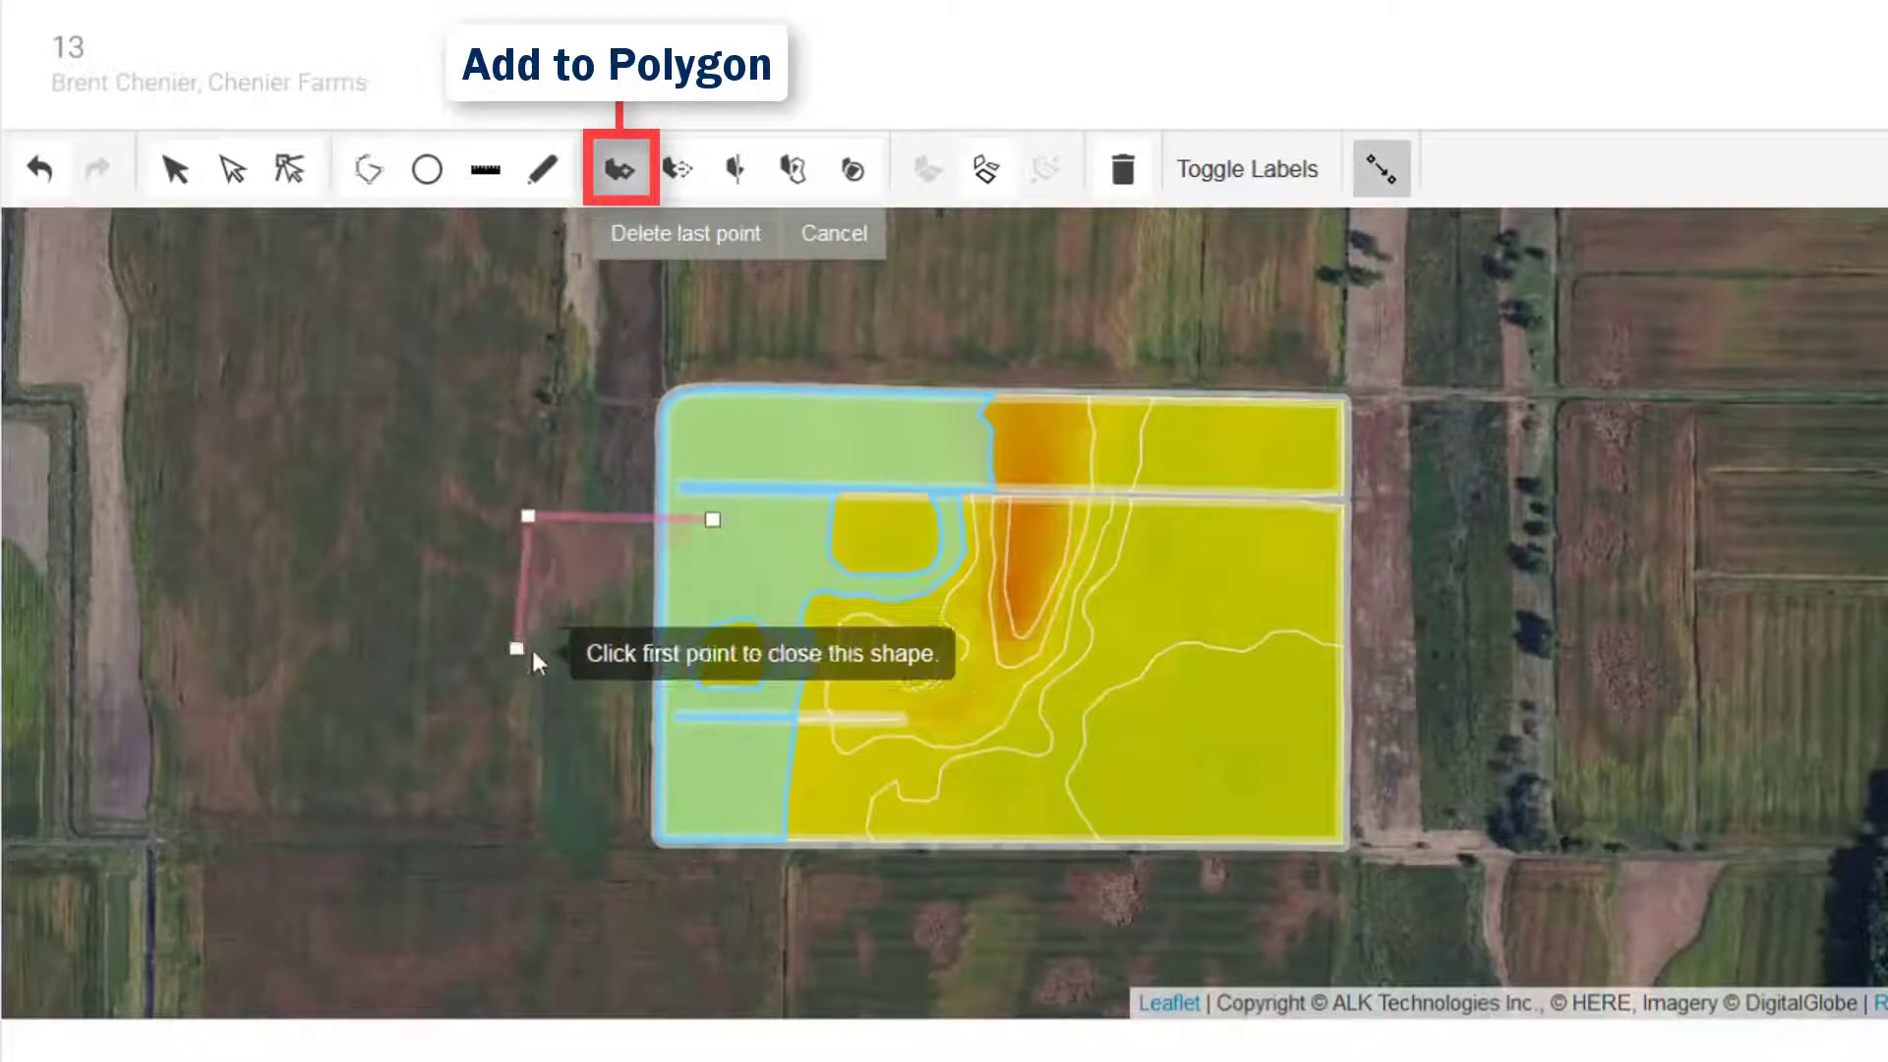
double_click(676, 653)
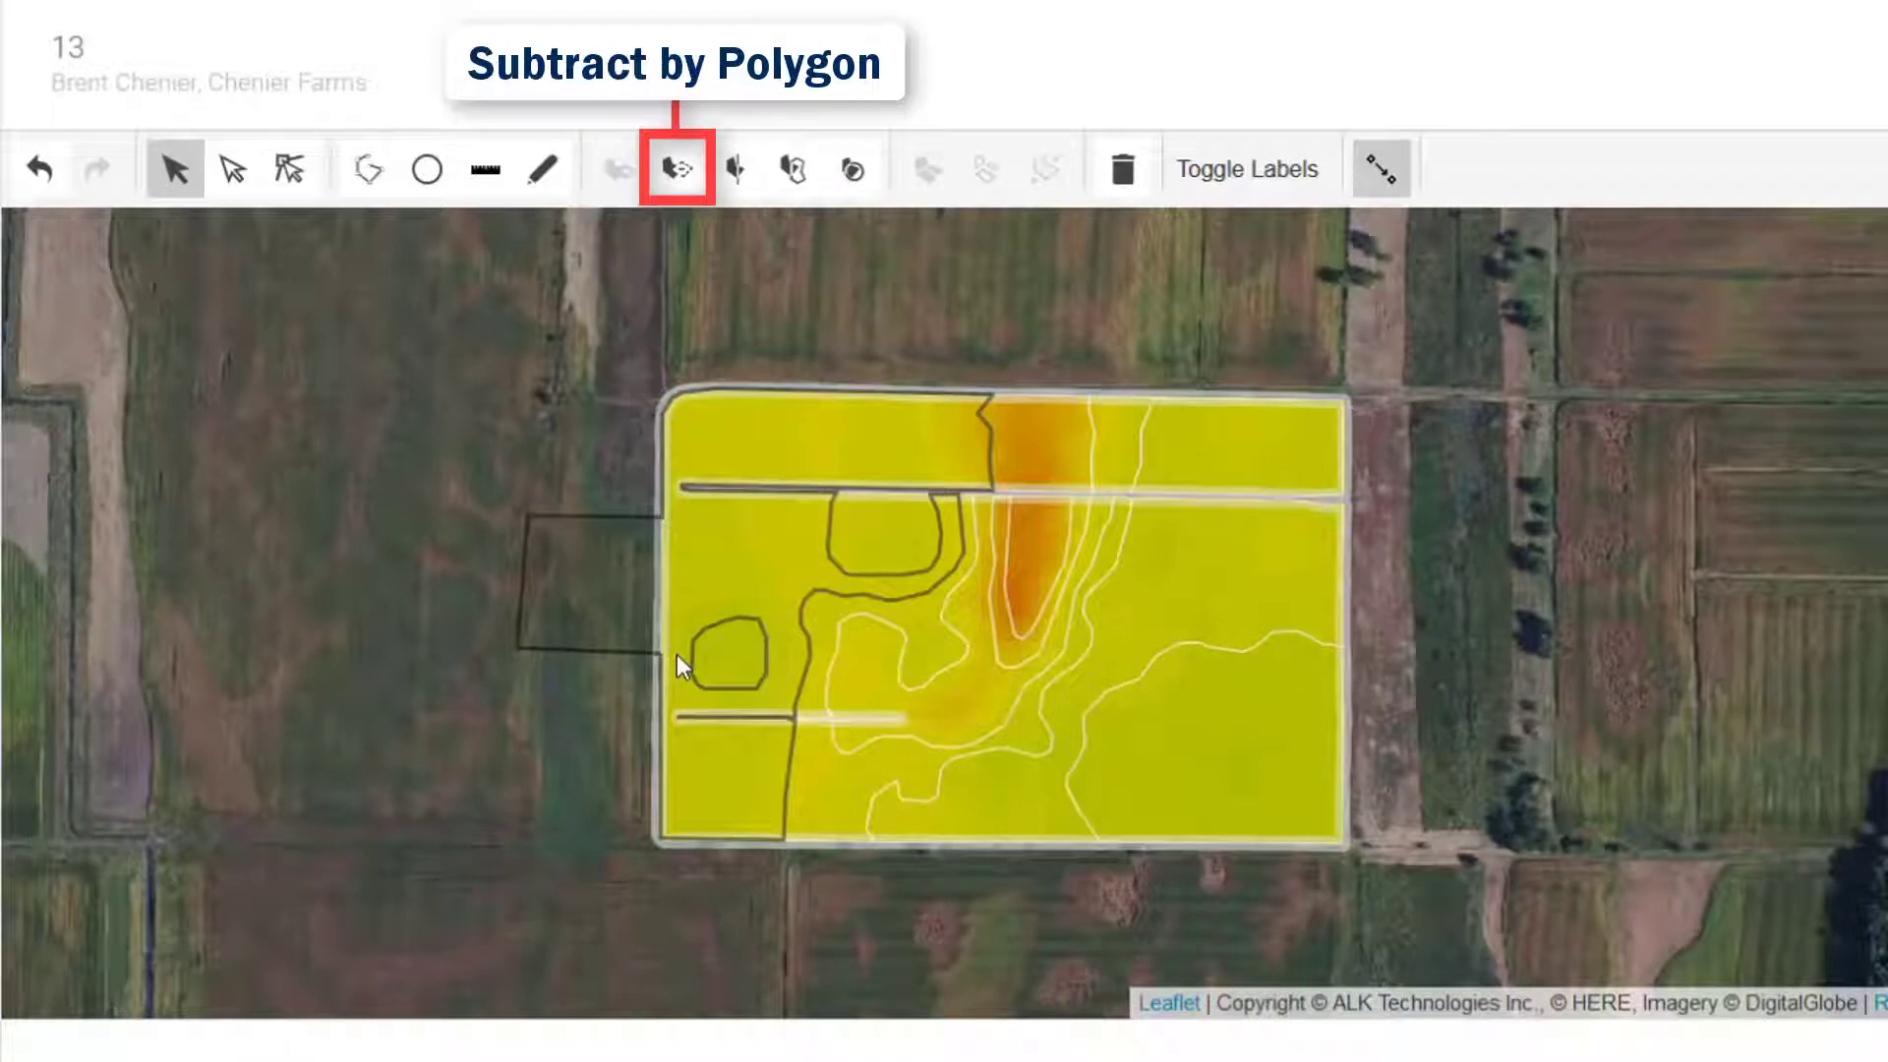
Subtract a polygon along the field's west edge, cutting a notch from the left zone.
left_click(681, 173)
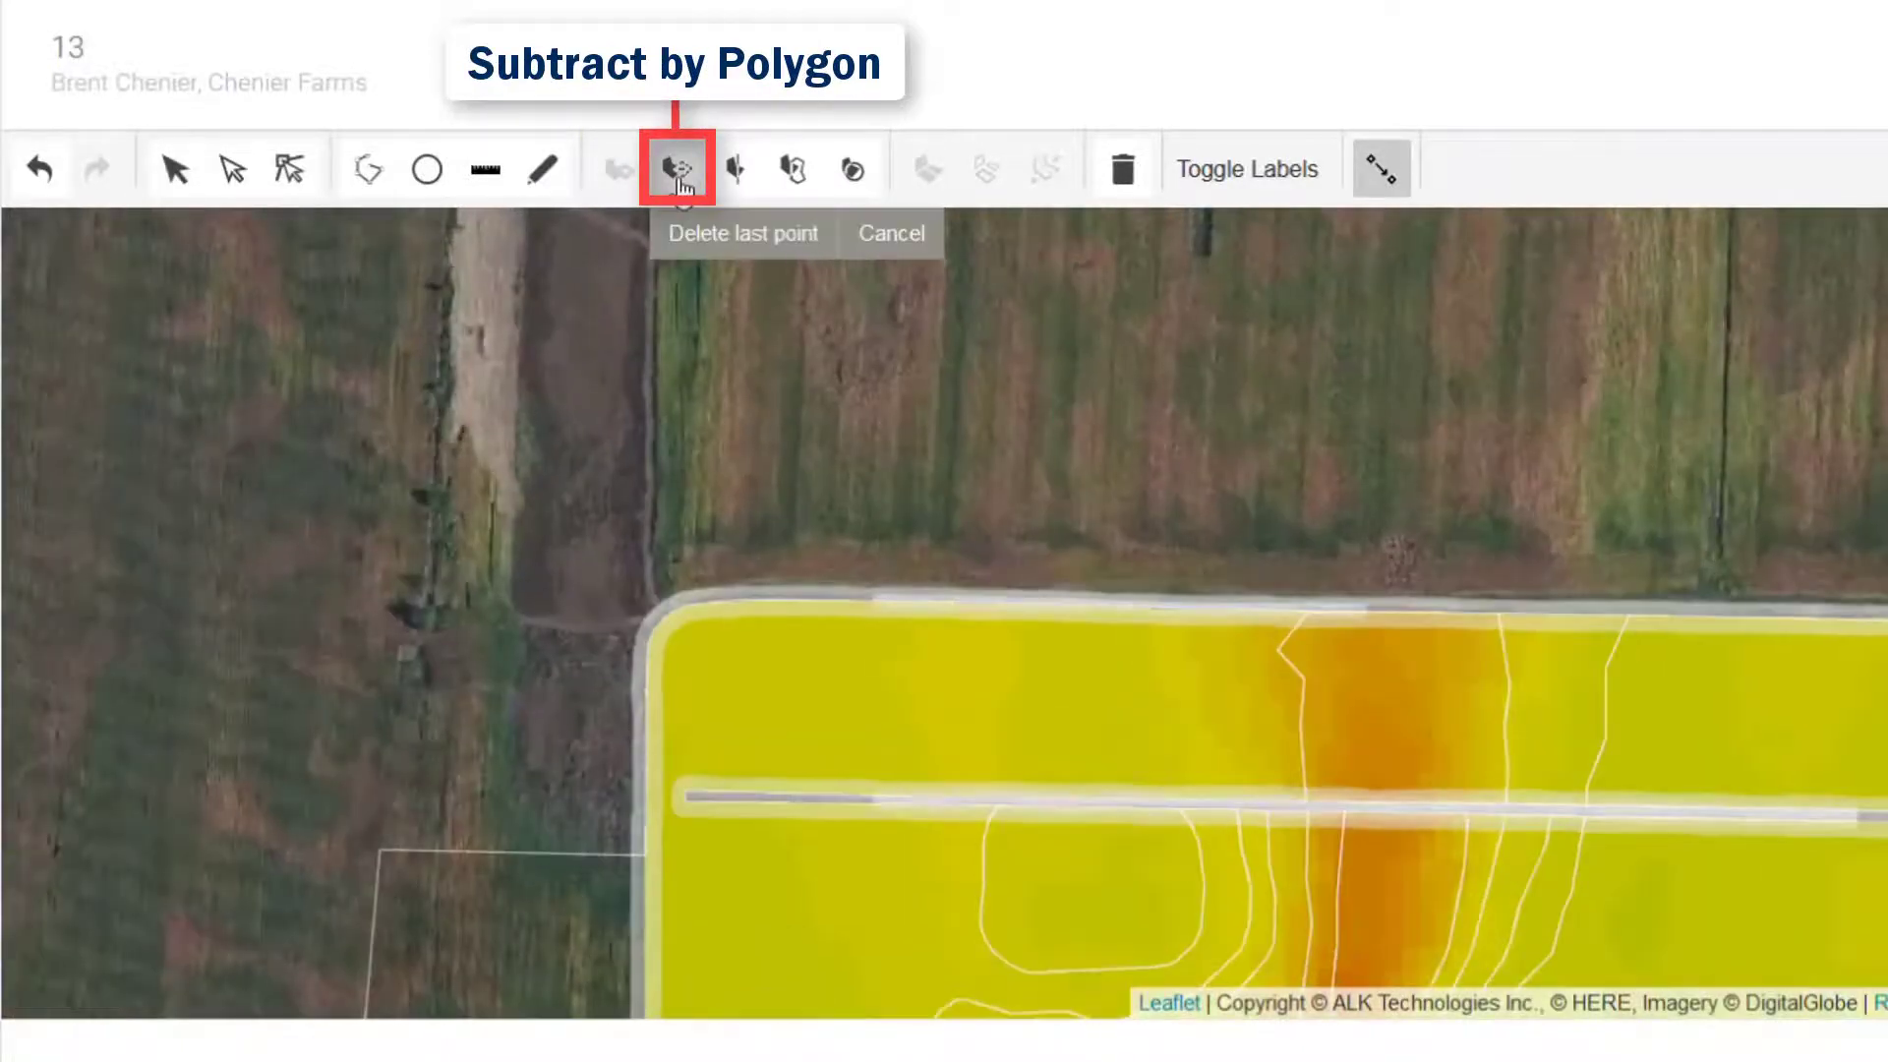
left_click(668, 904)
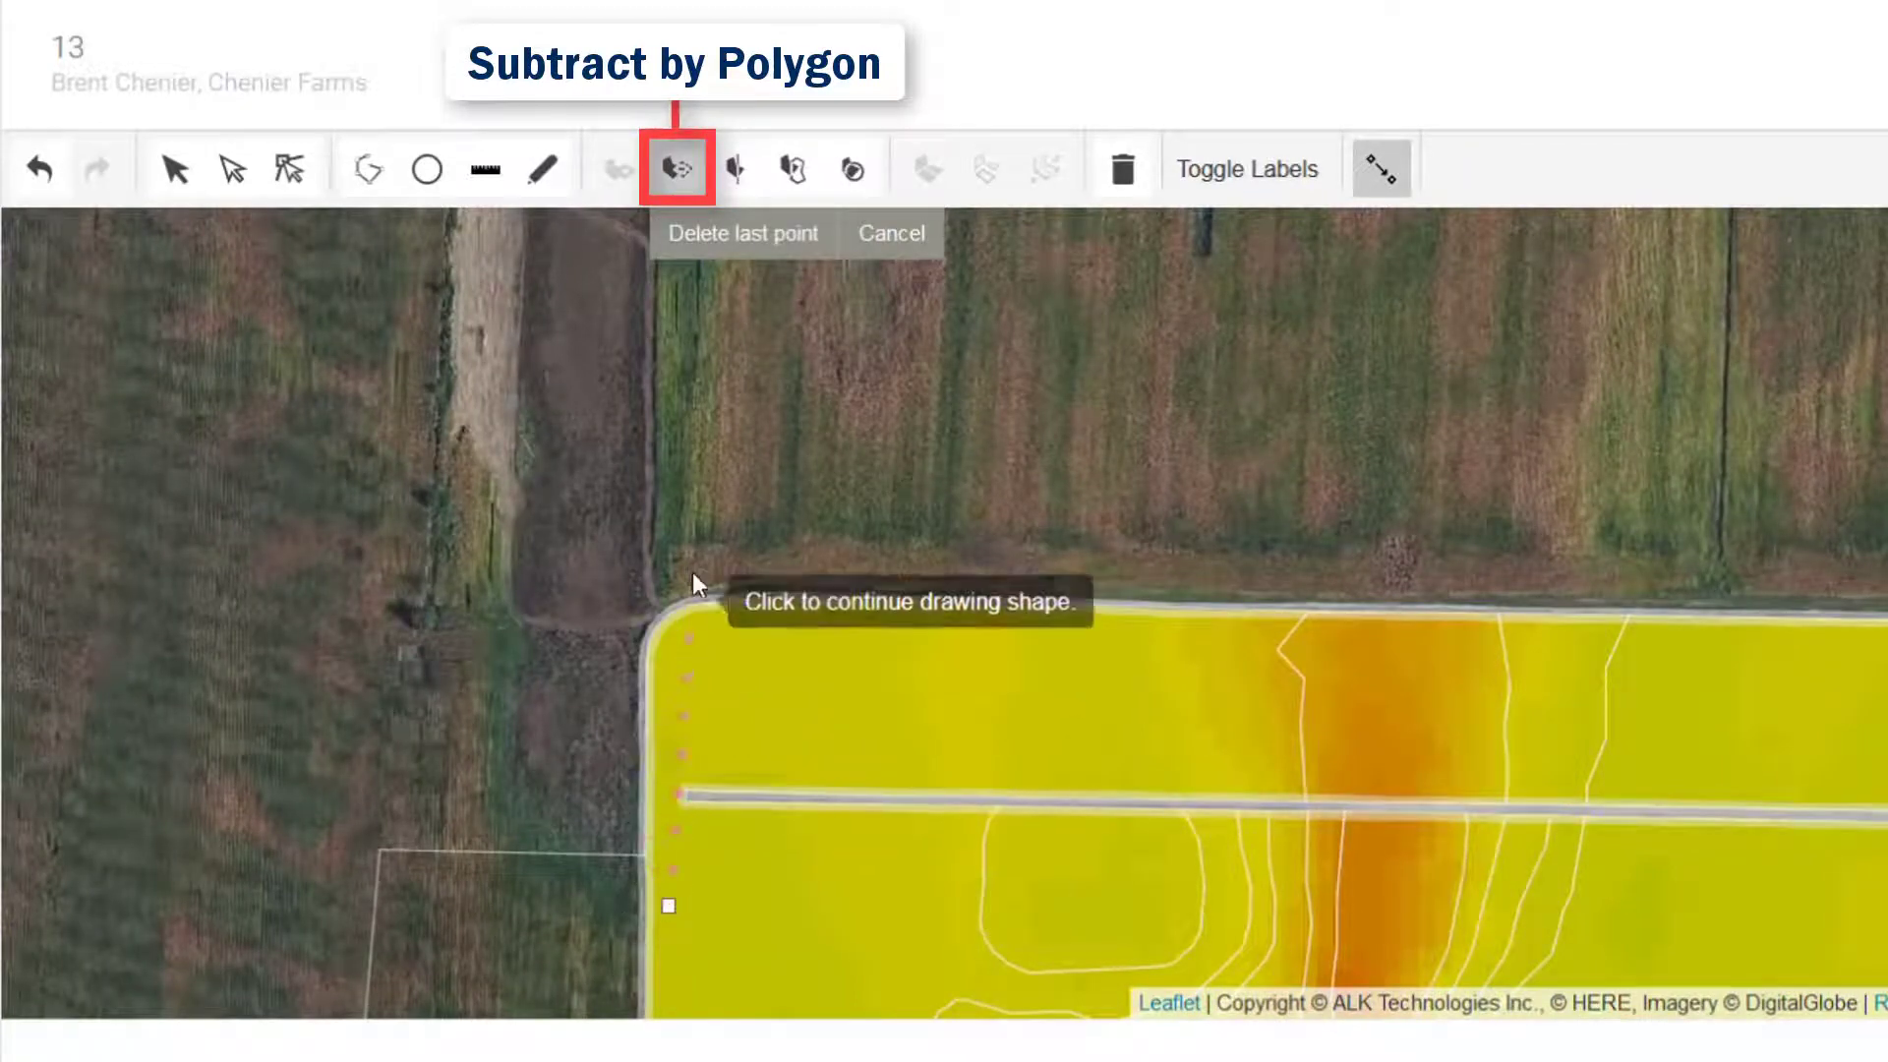
left_click(688, 500)
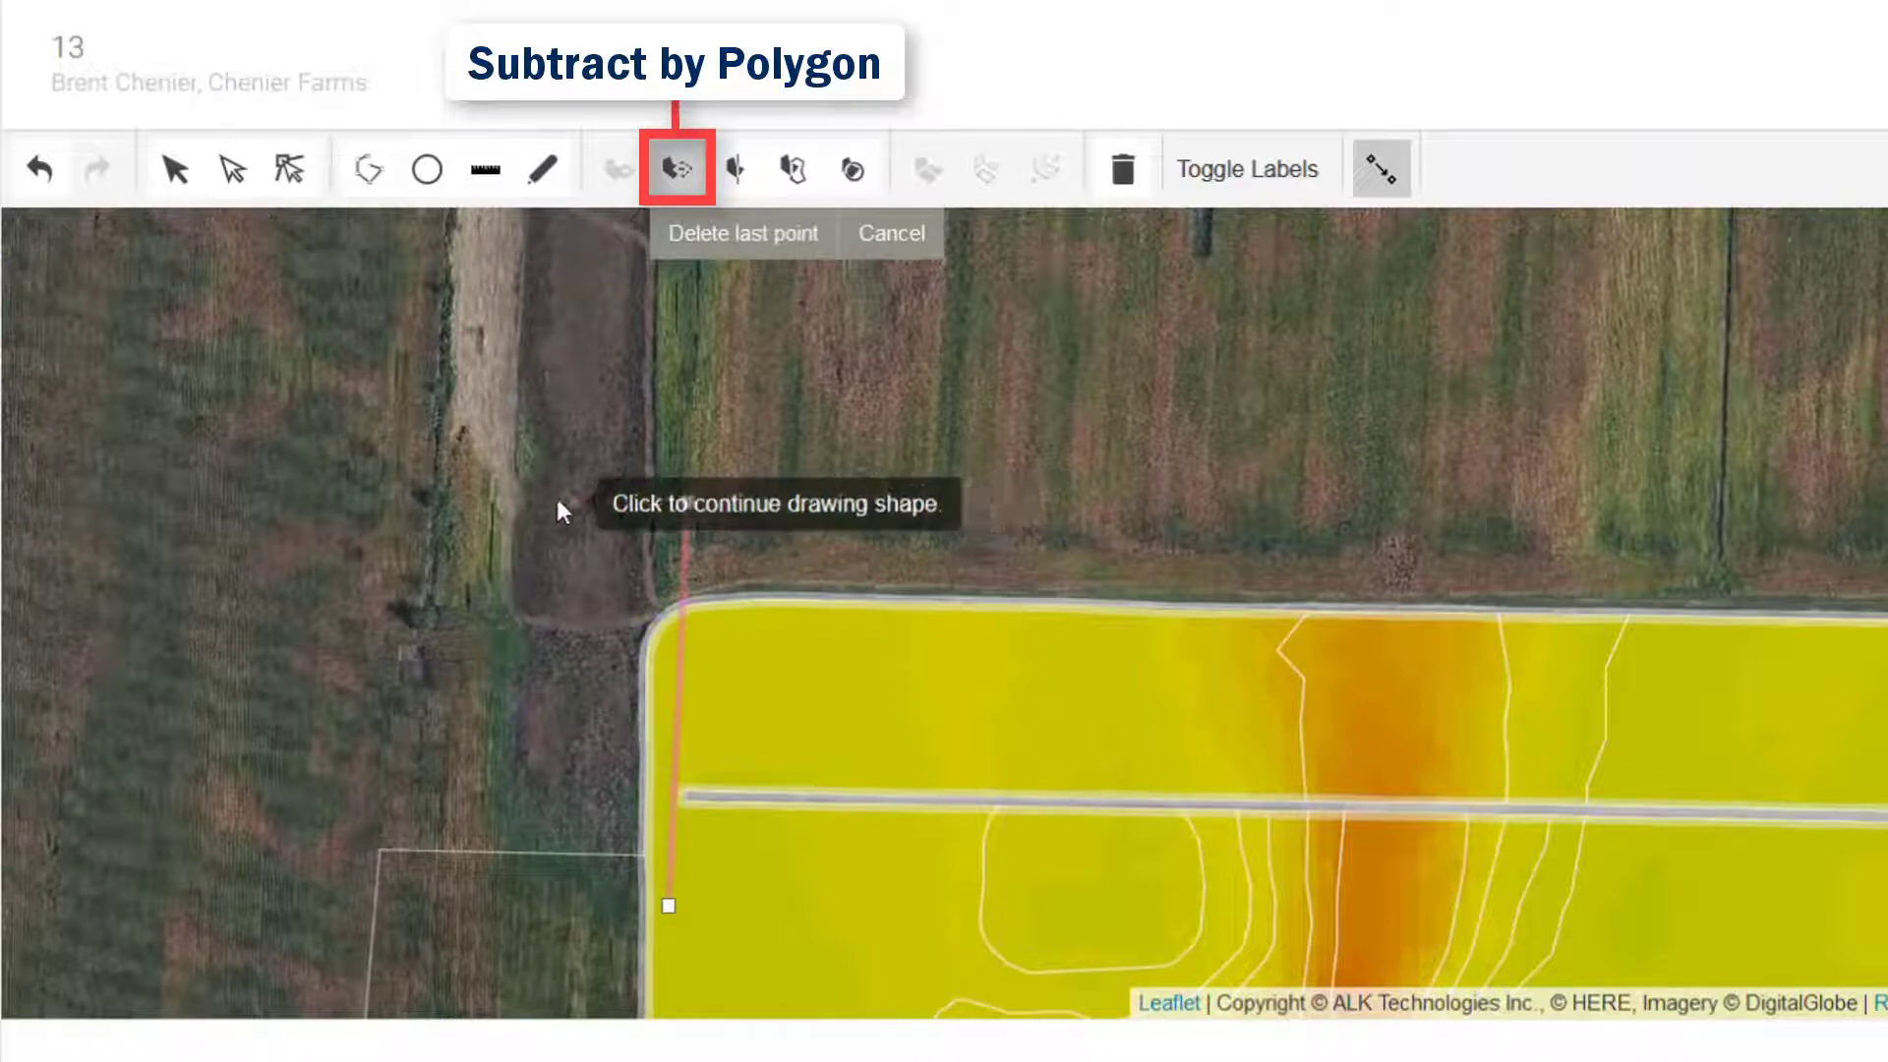
left_click(556, 500)
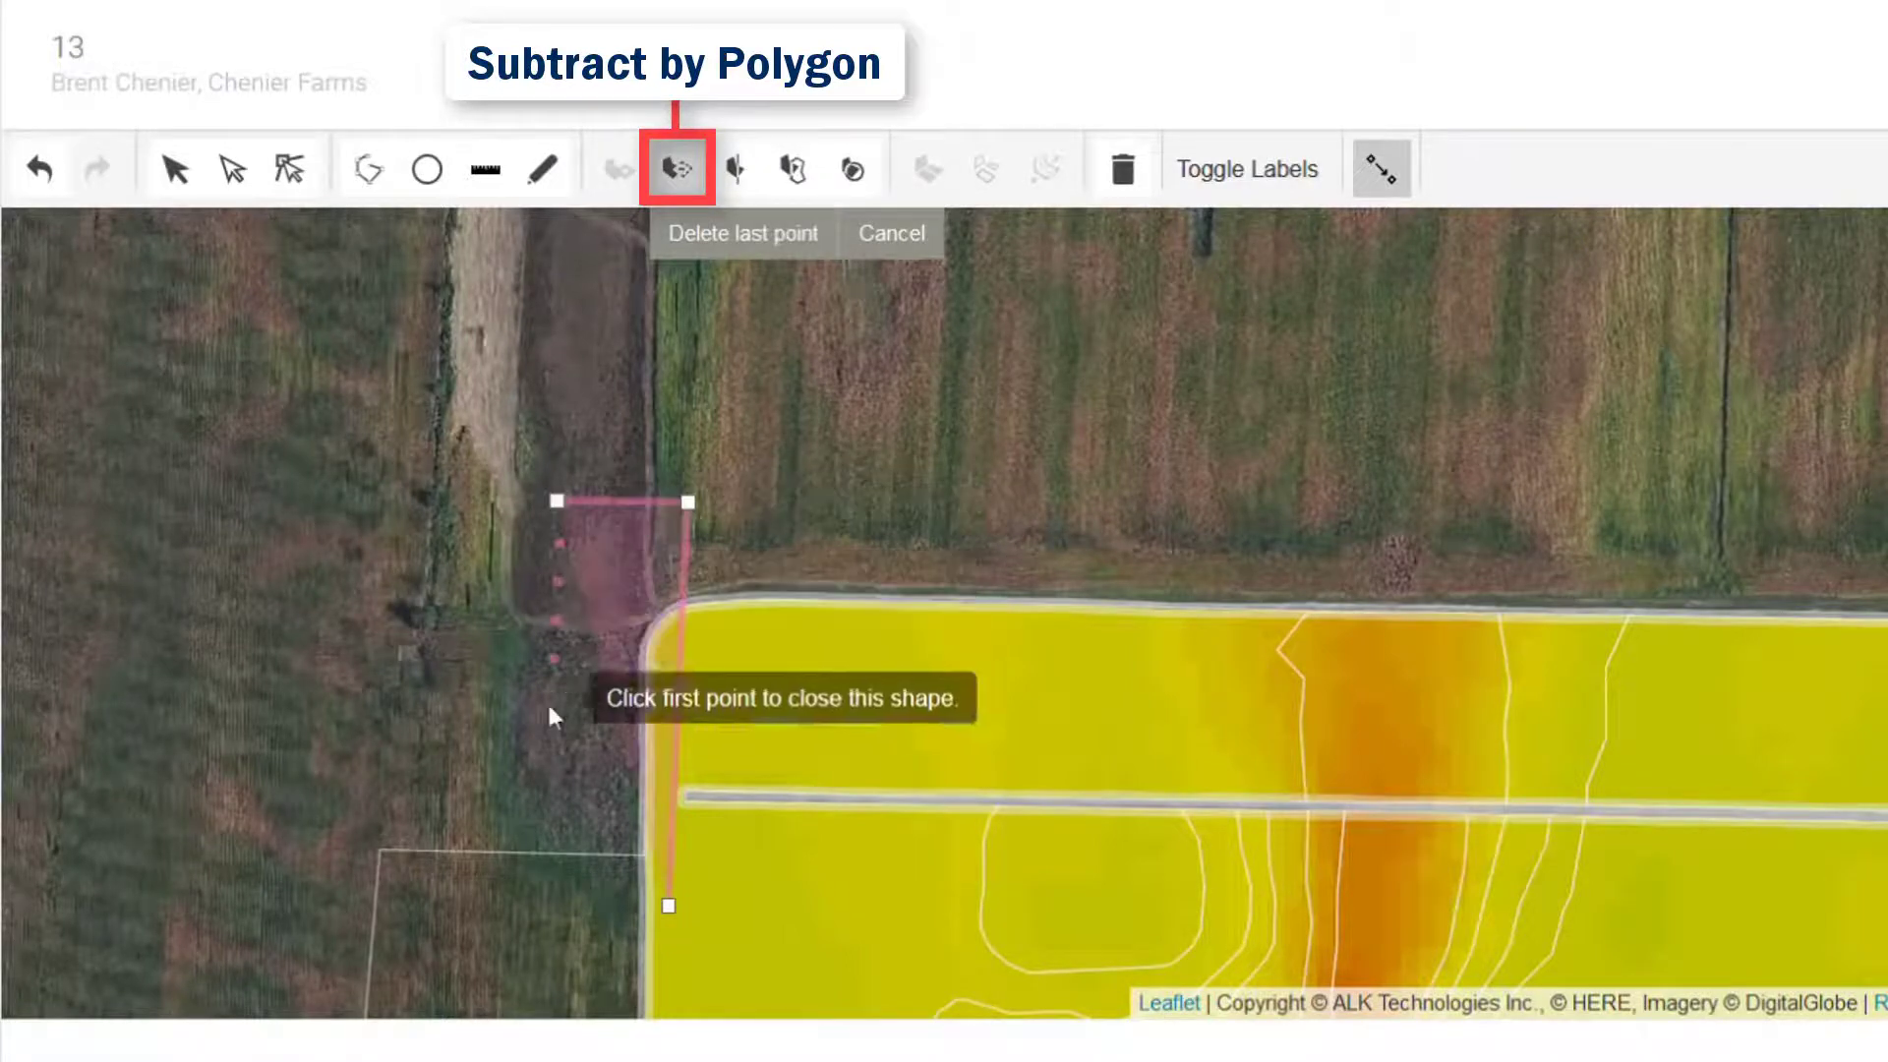
double_click(556, 903)
left_click(711, 925)
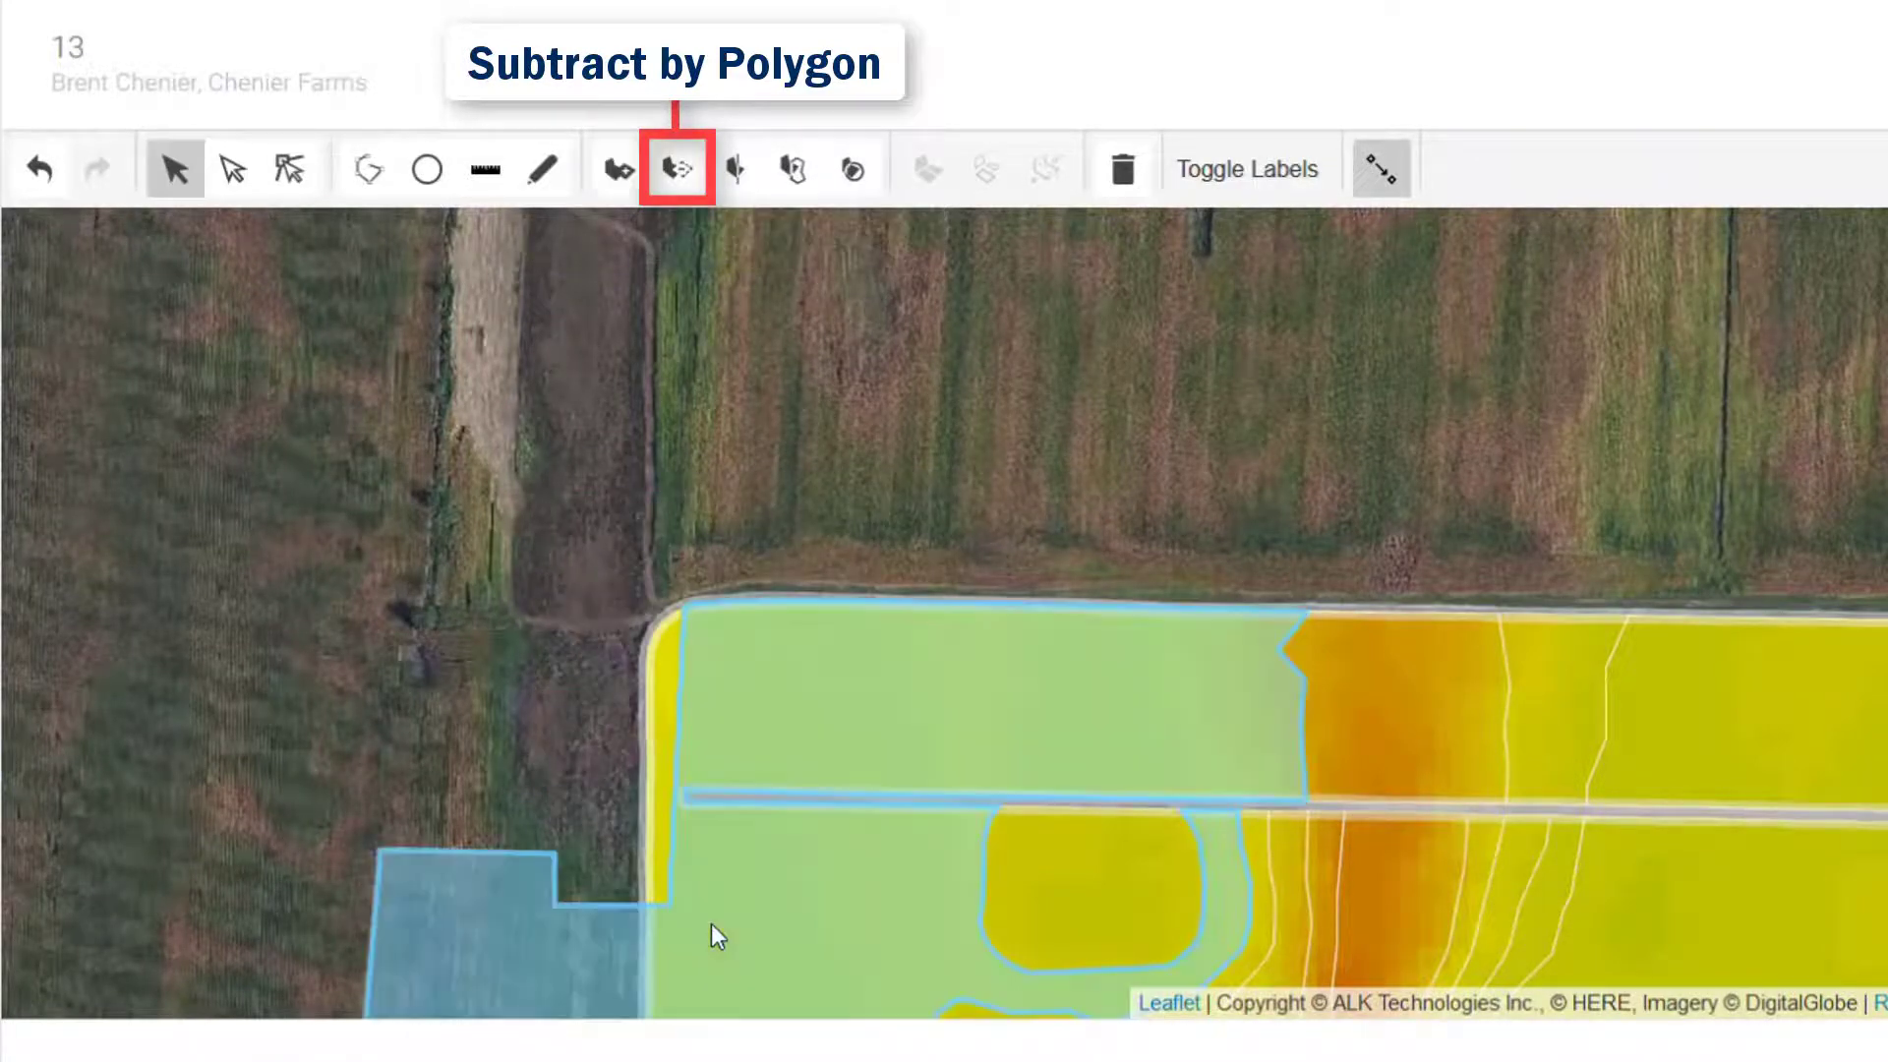
scroll(1025, 854, "down", 1)
left_click_drag(1035, 847, 953, 482)
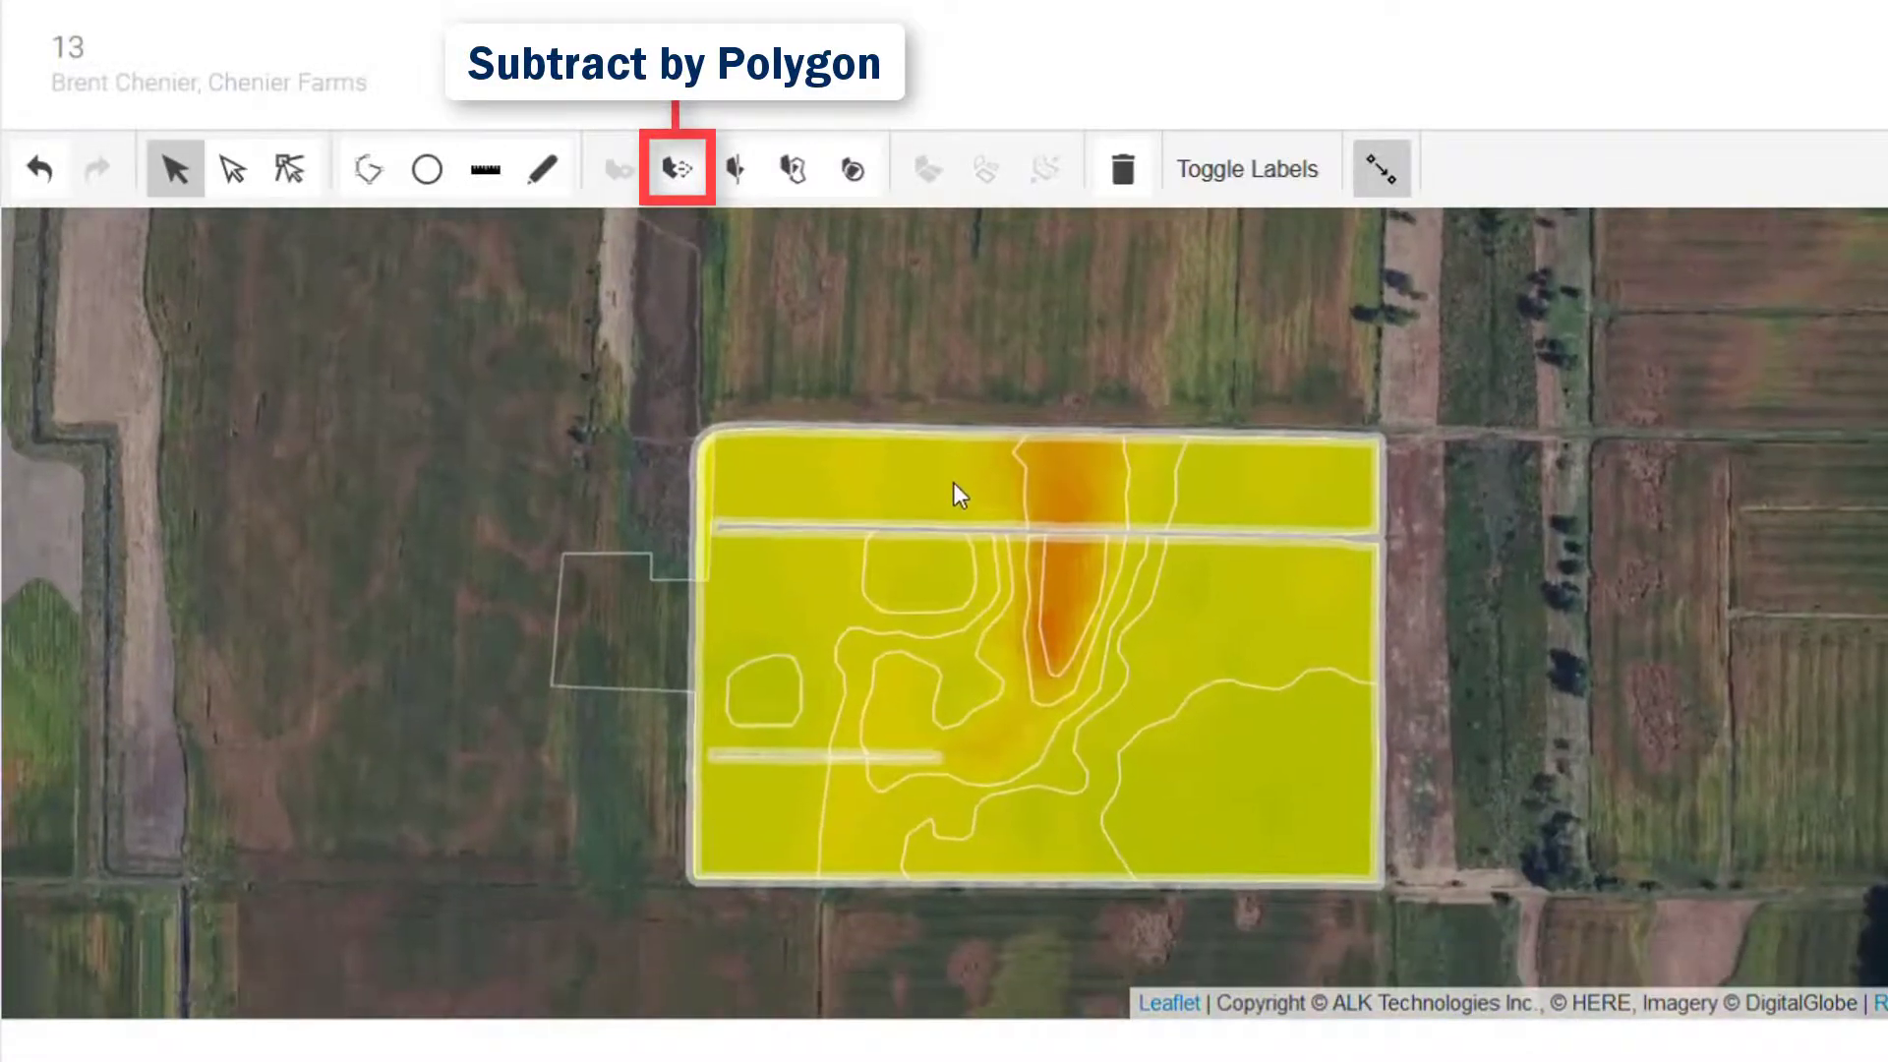
Split the left zone with a line drawn along the field's west edge.
left_click(736, 175)
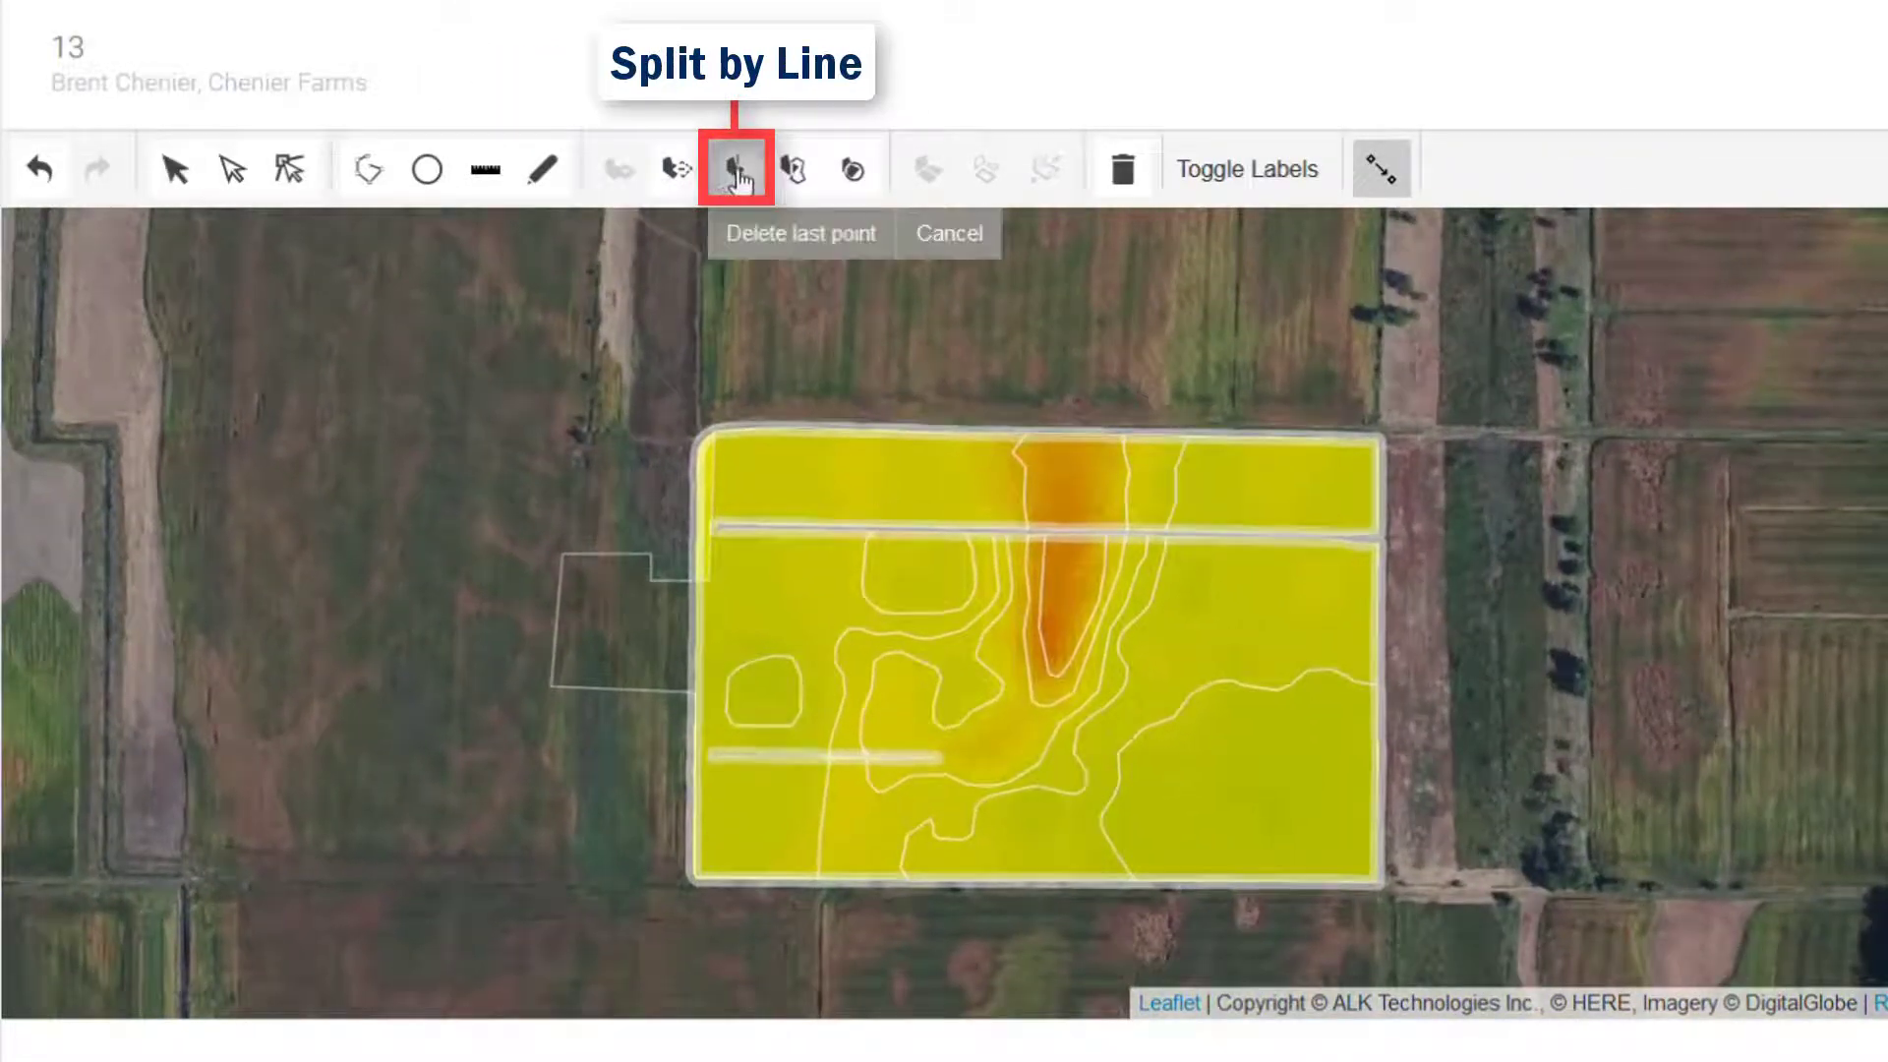
scroll(702, 653, "up", 1)
left_click(684, 468)
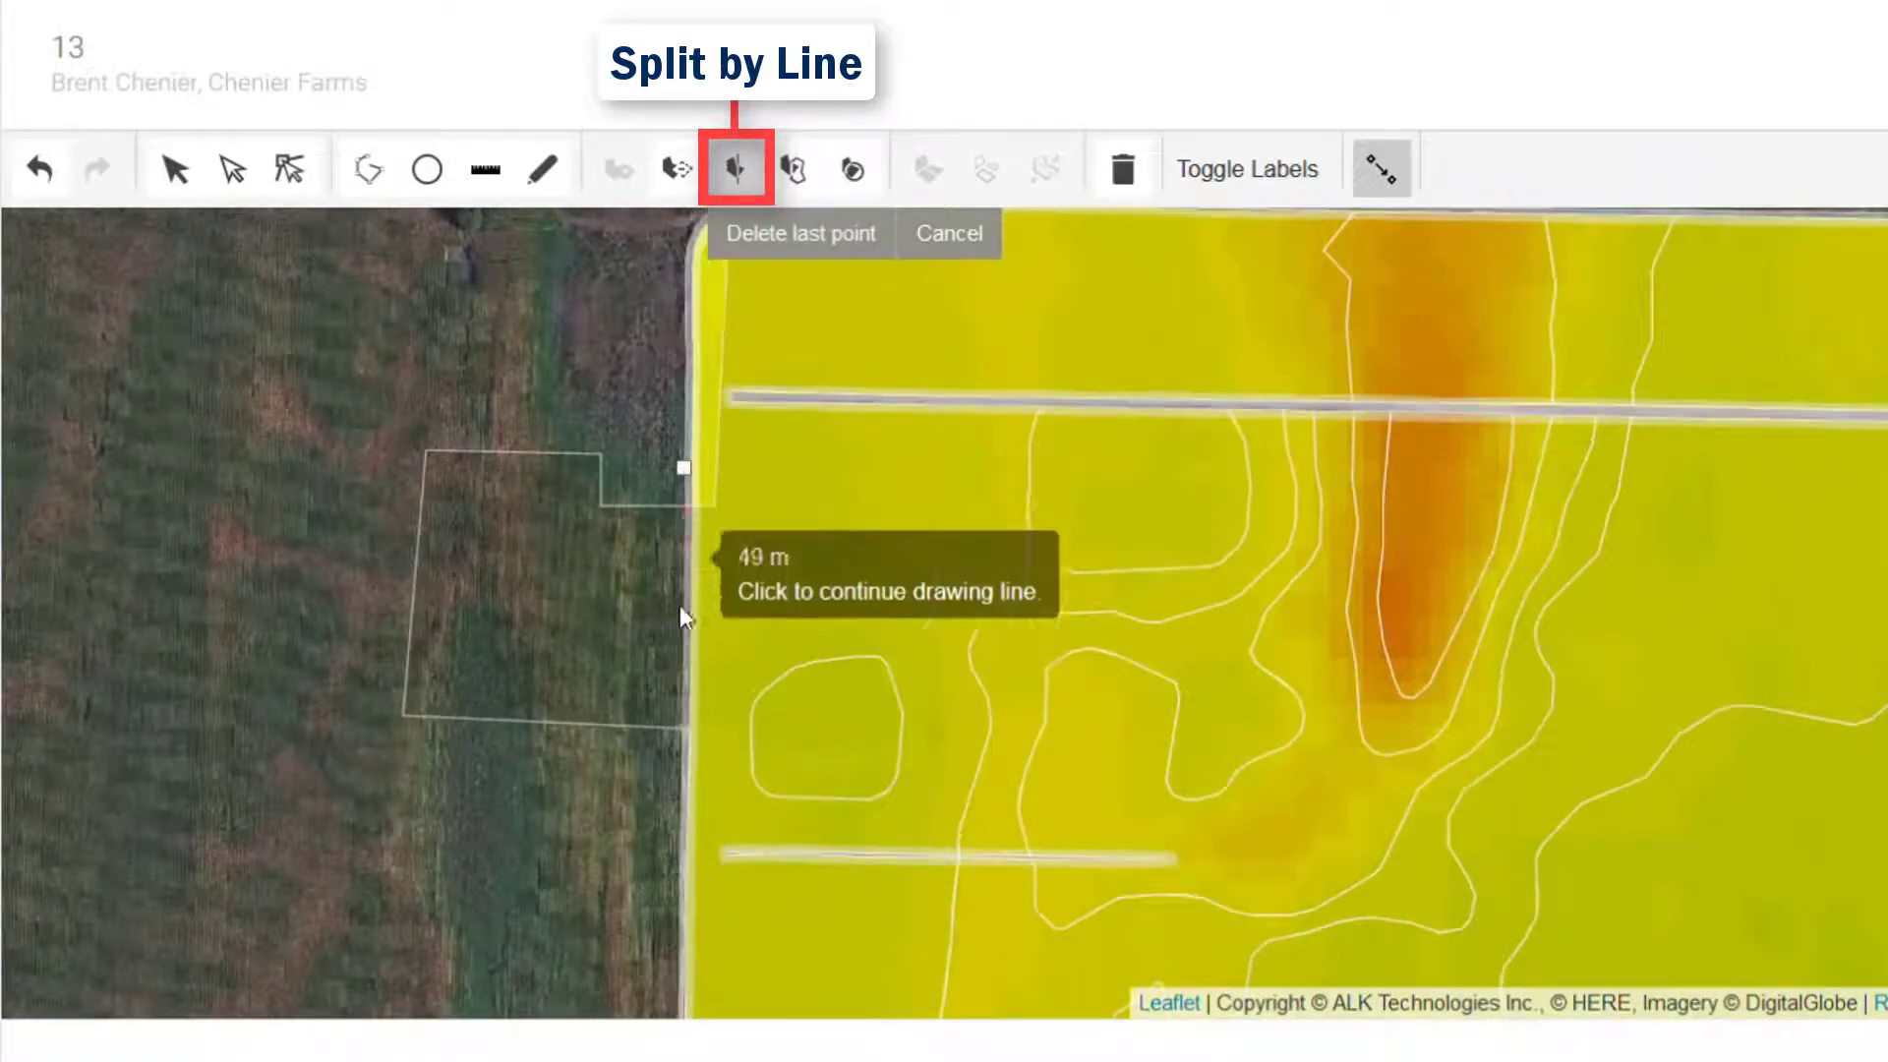
double_click(664, 788)
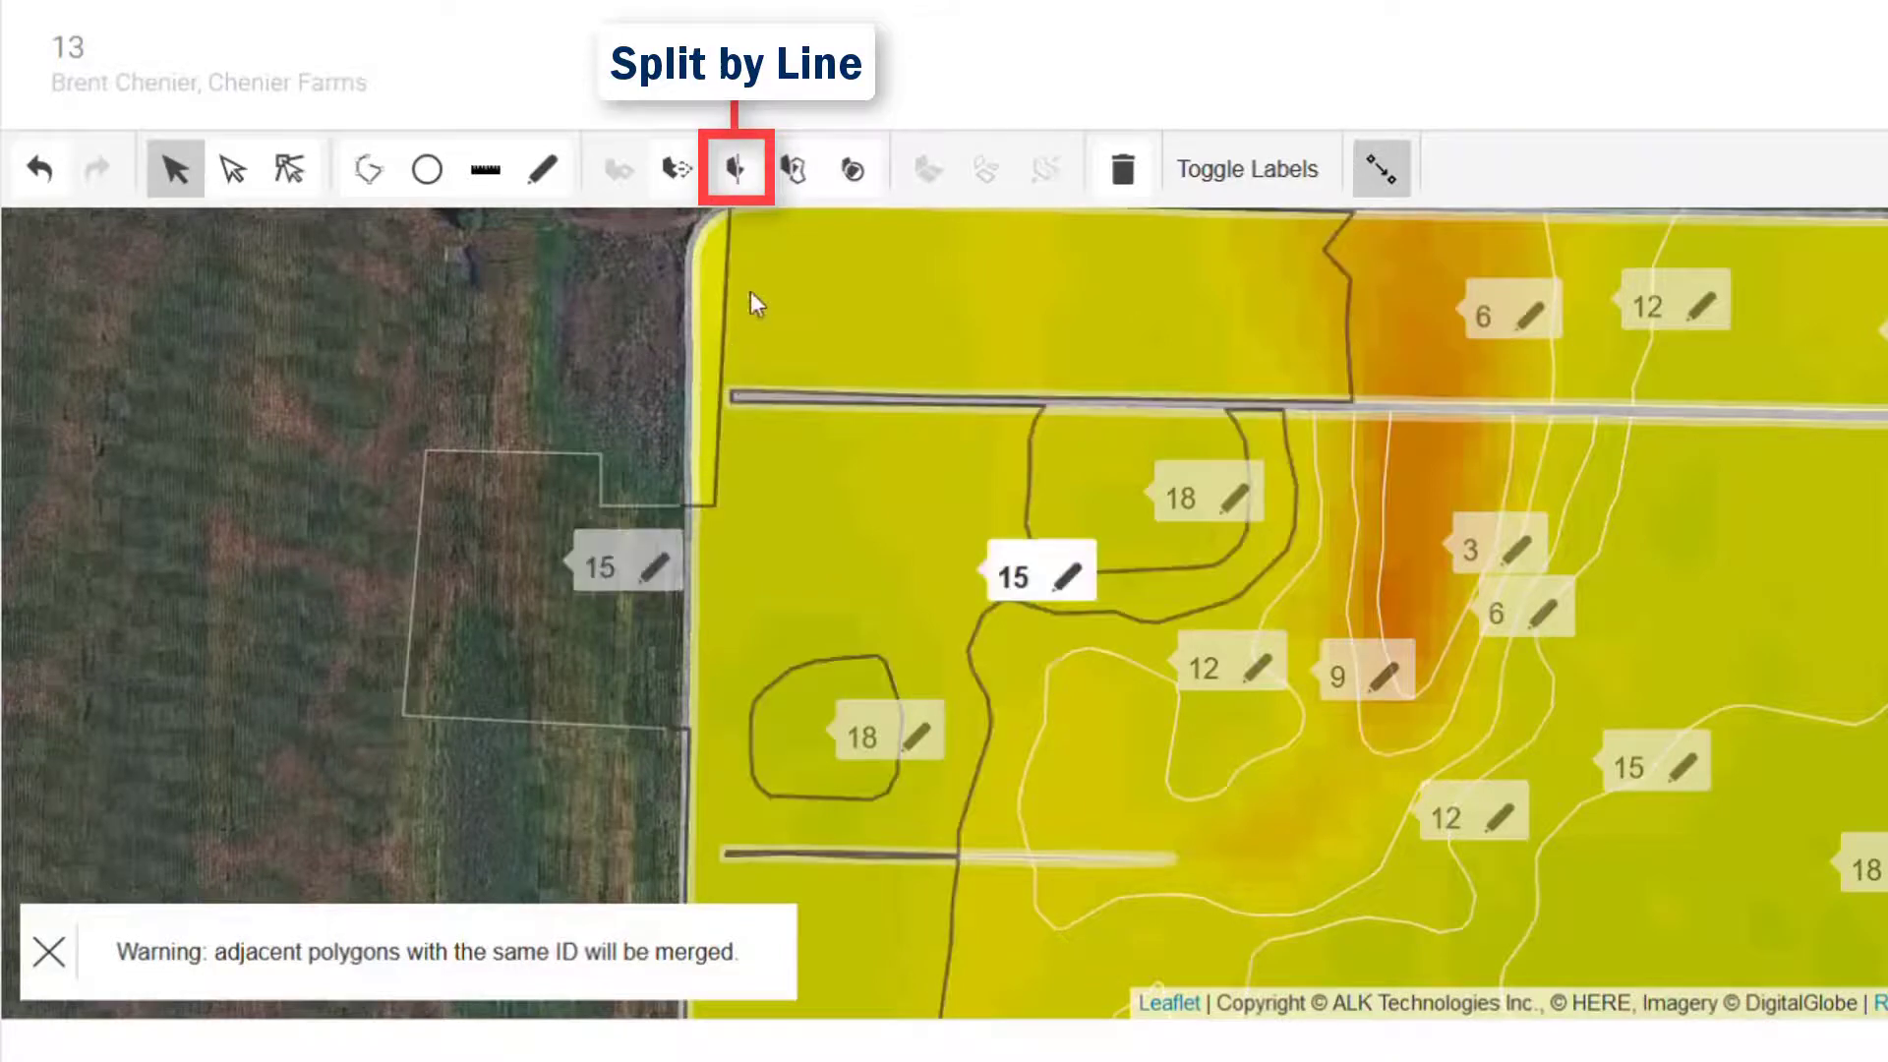
Split the outlying 15 zone into two parts with a drawn polygon.
left_click(786, 177)
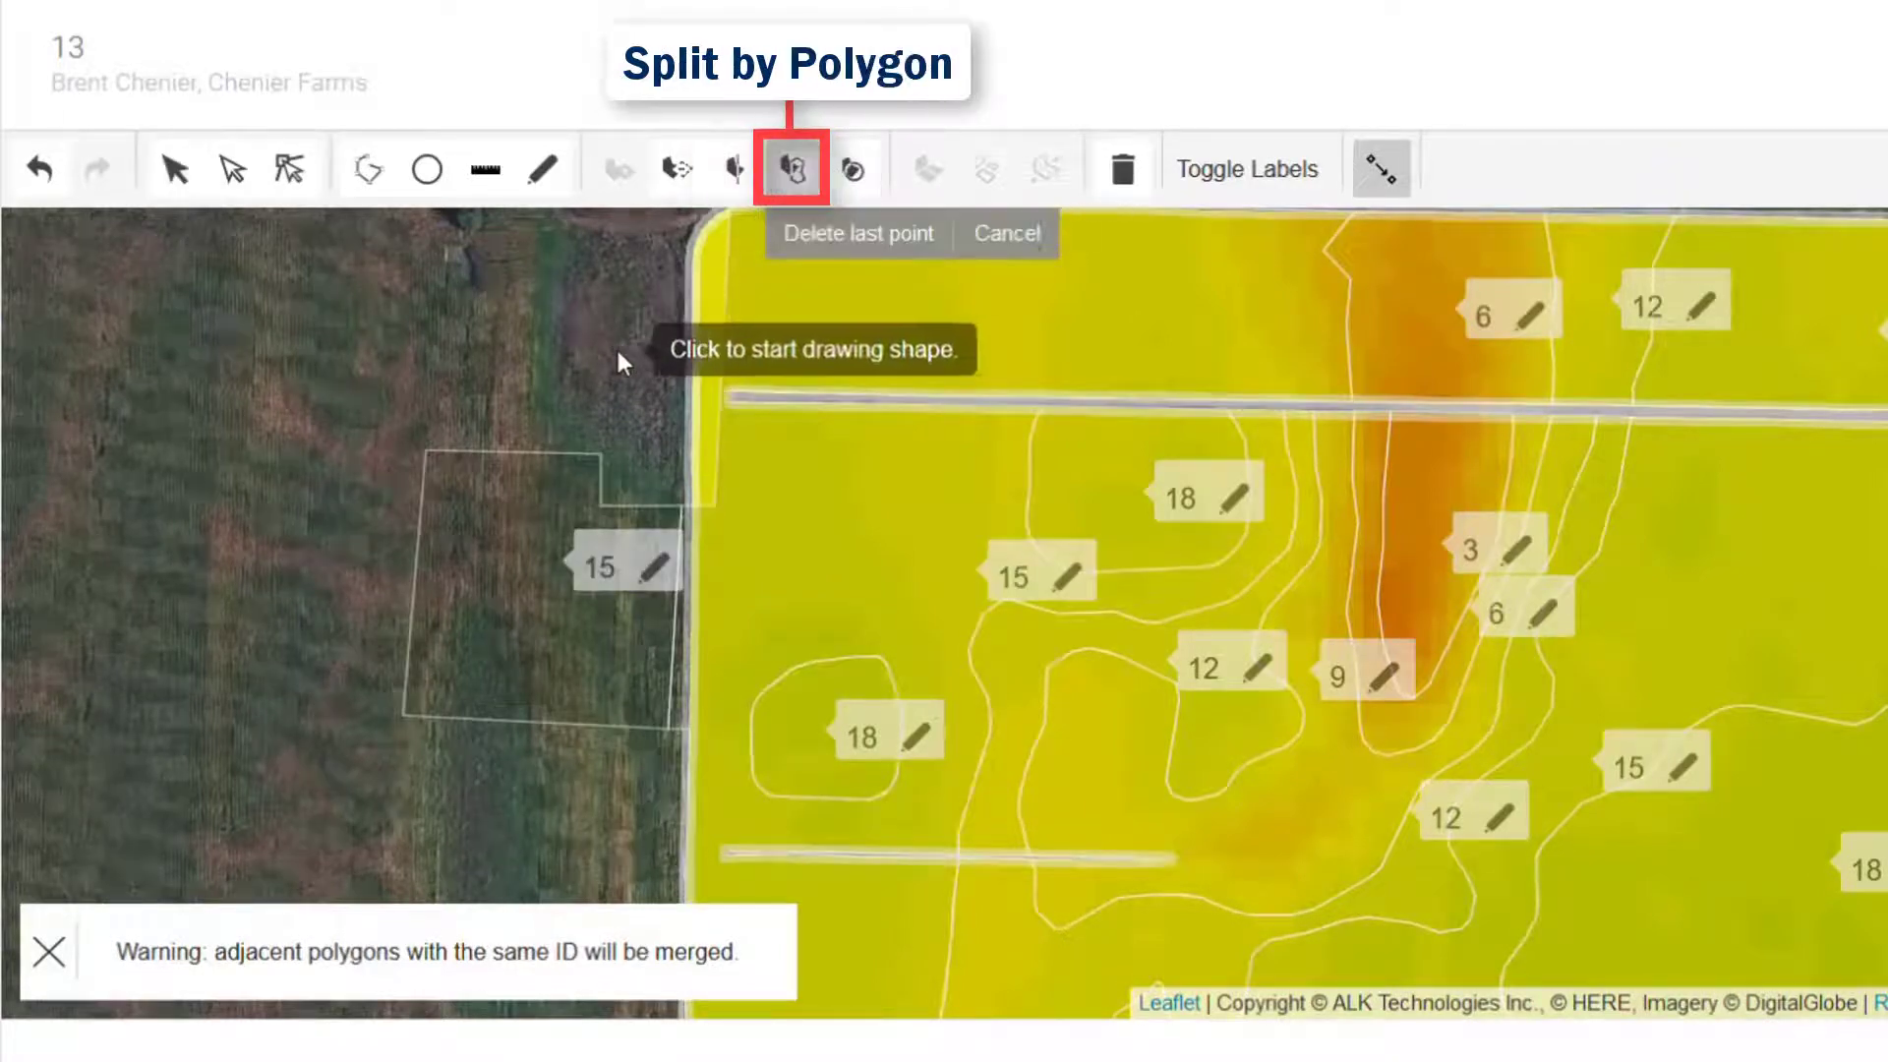
left_click(637, 366)
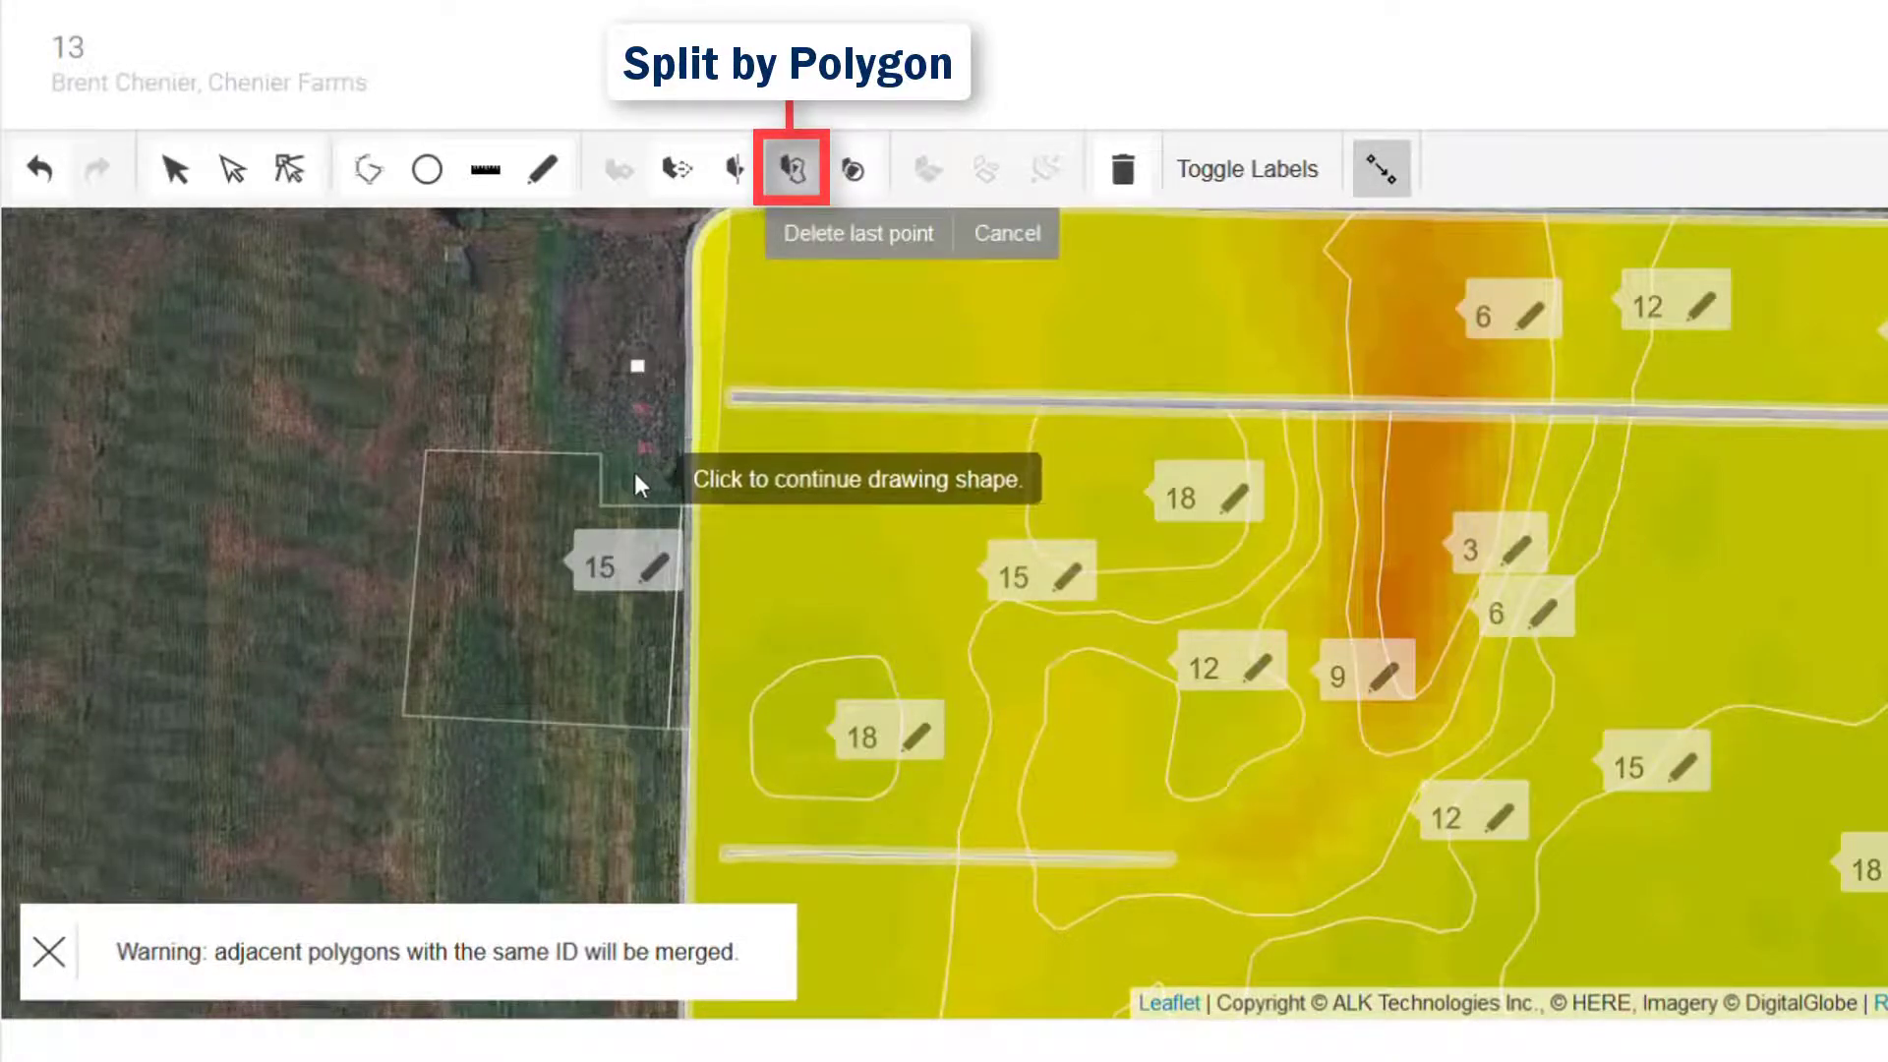
left_click(621, 483)
left_click(501, 495)
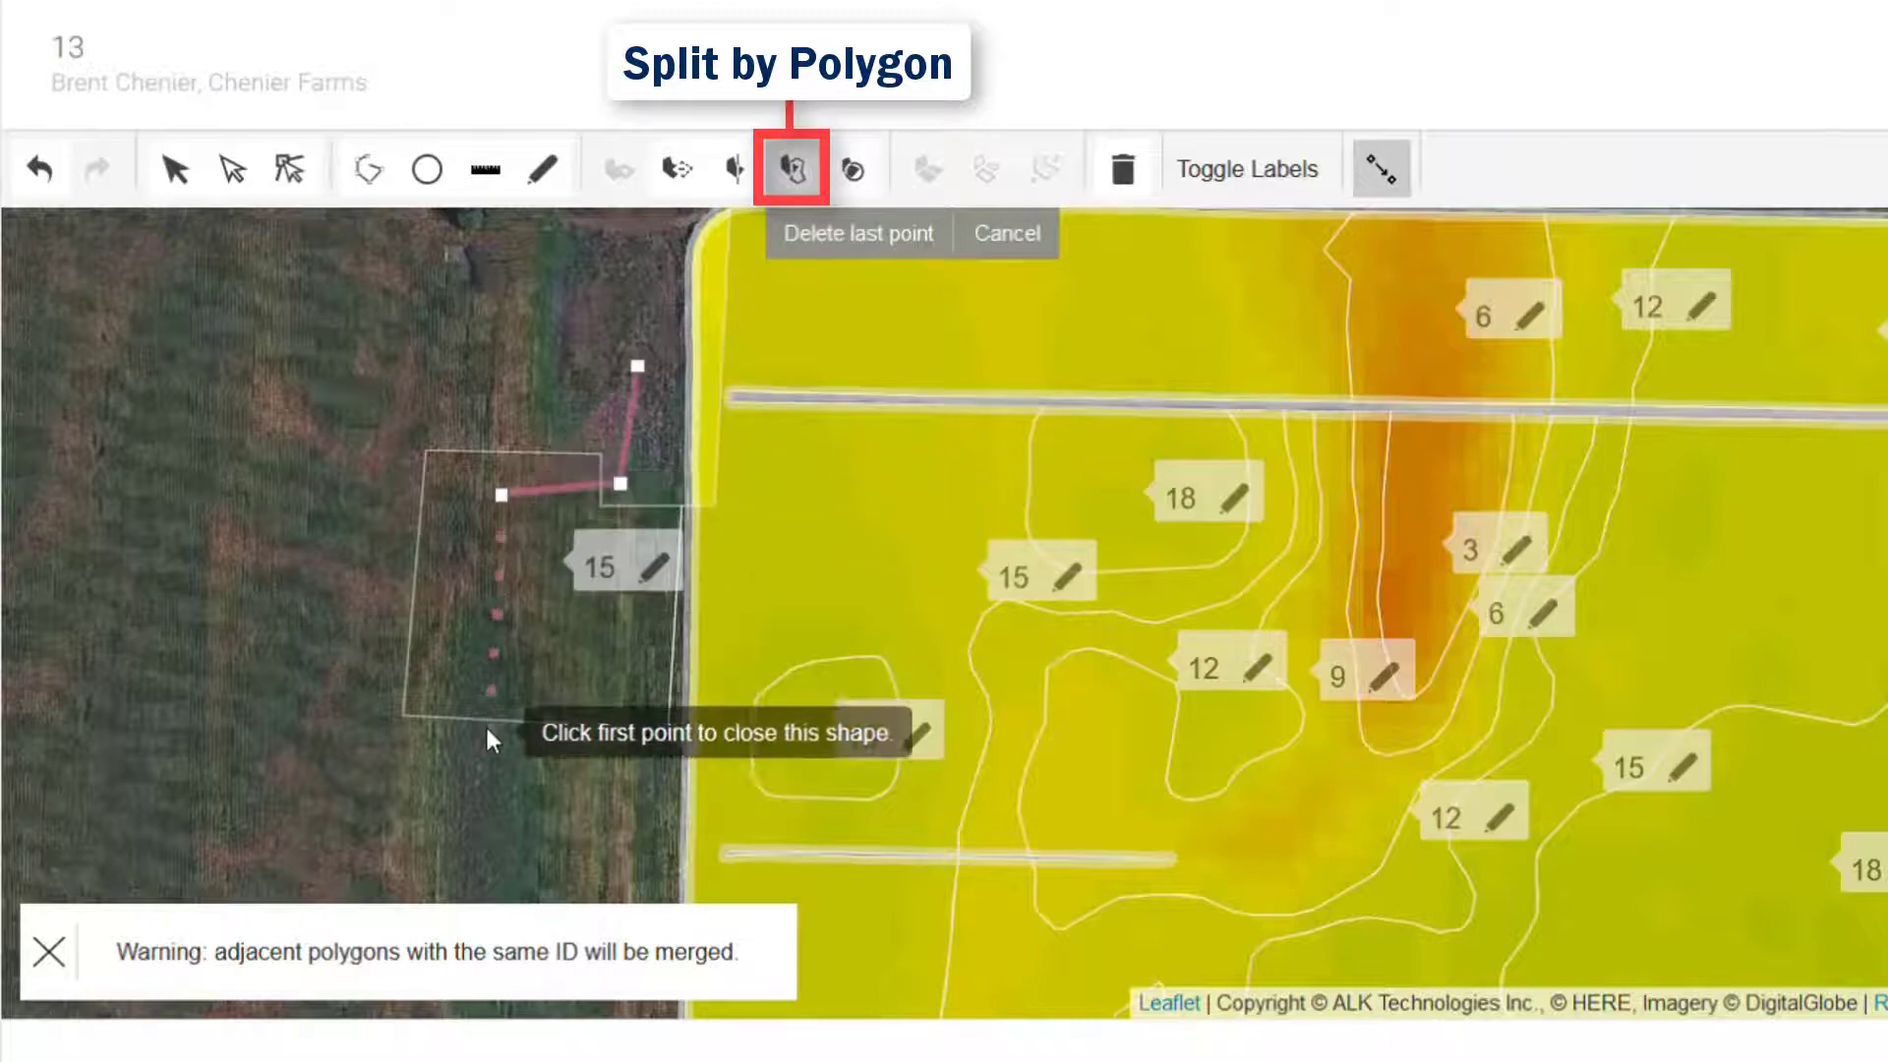
left_click(477, 782)
left_click(327, 775)
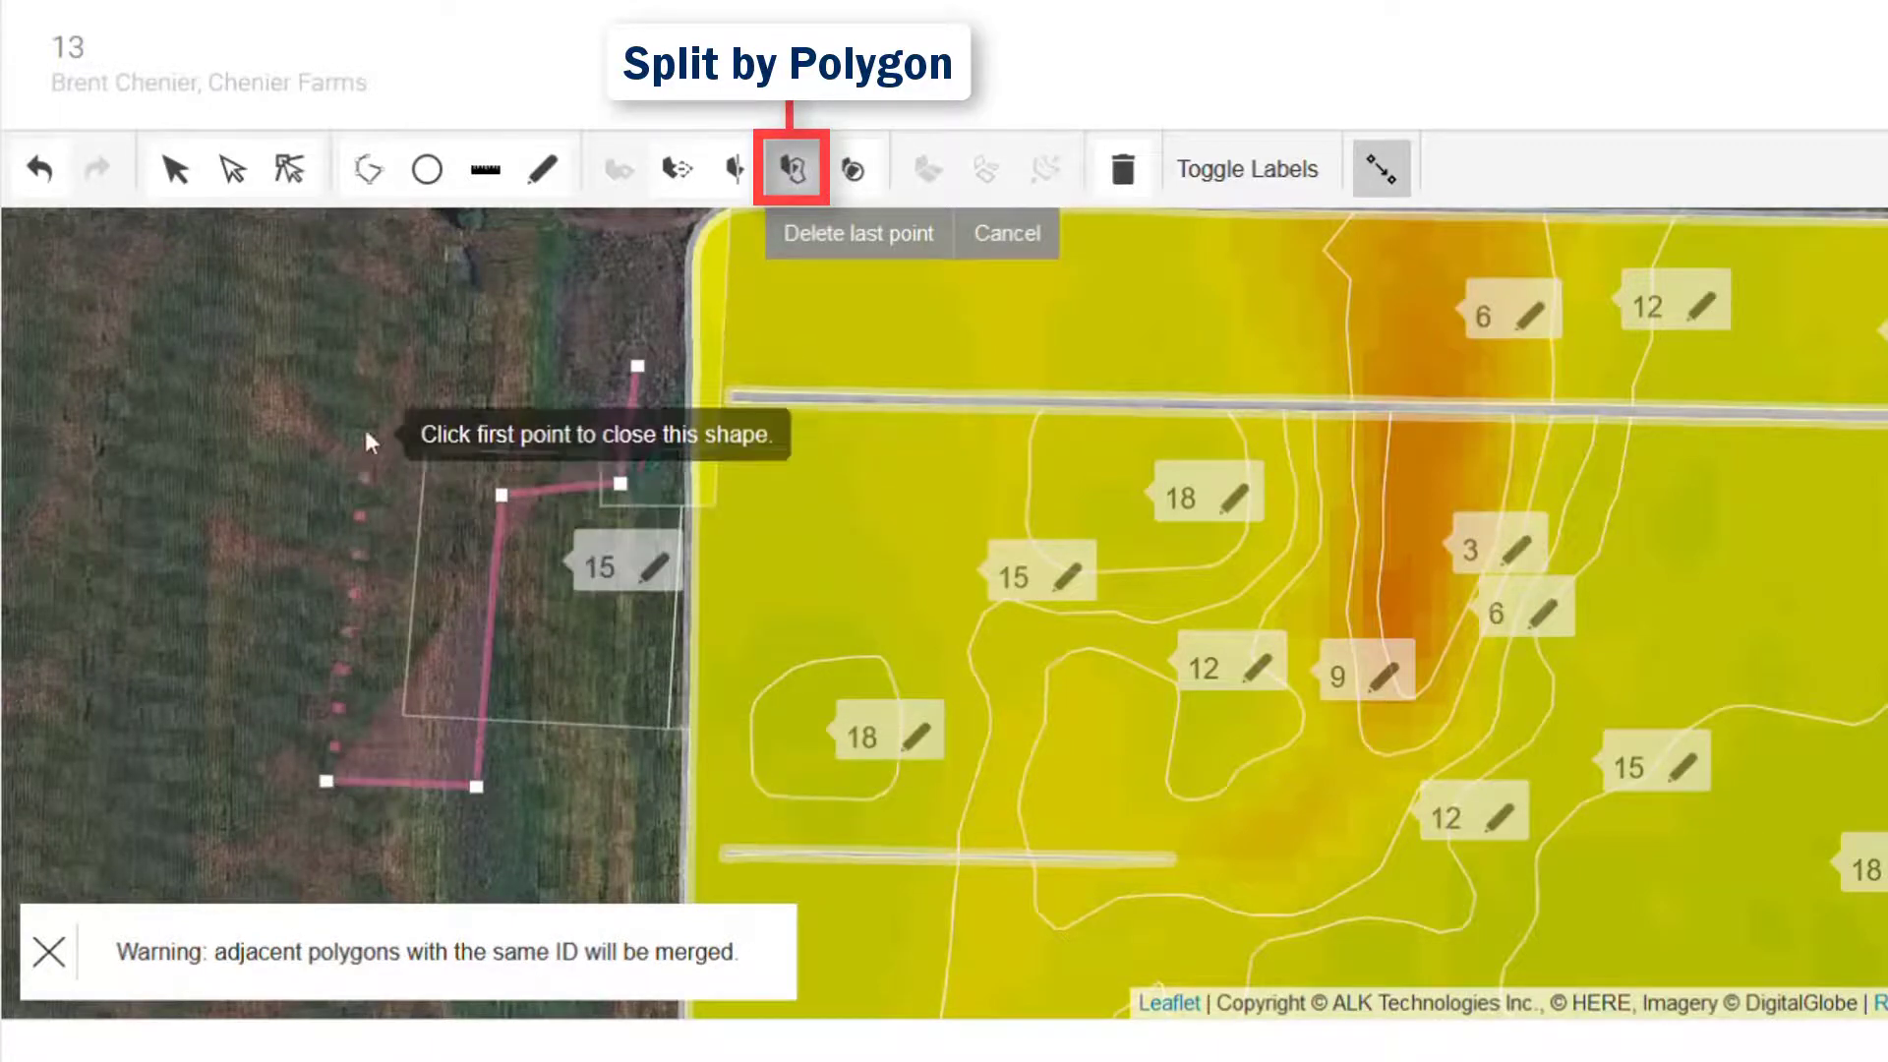
double_click(352, 346)
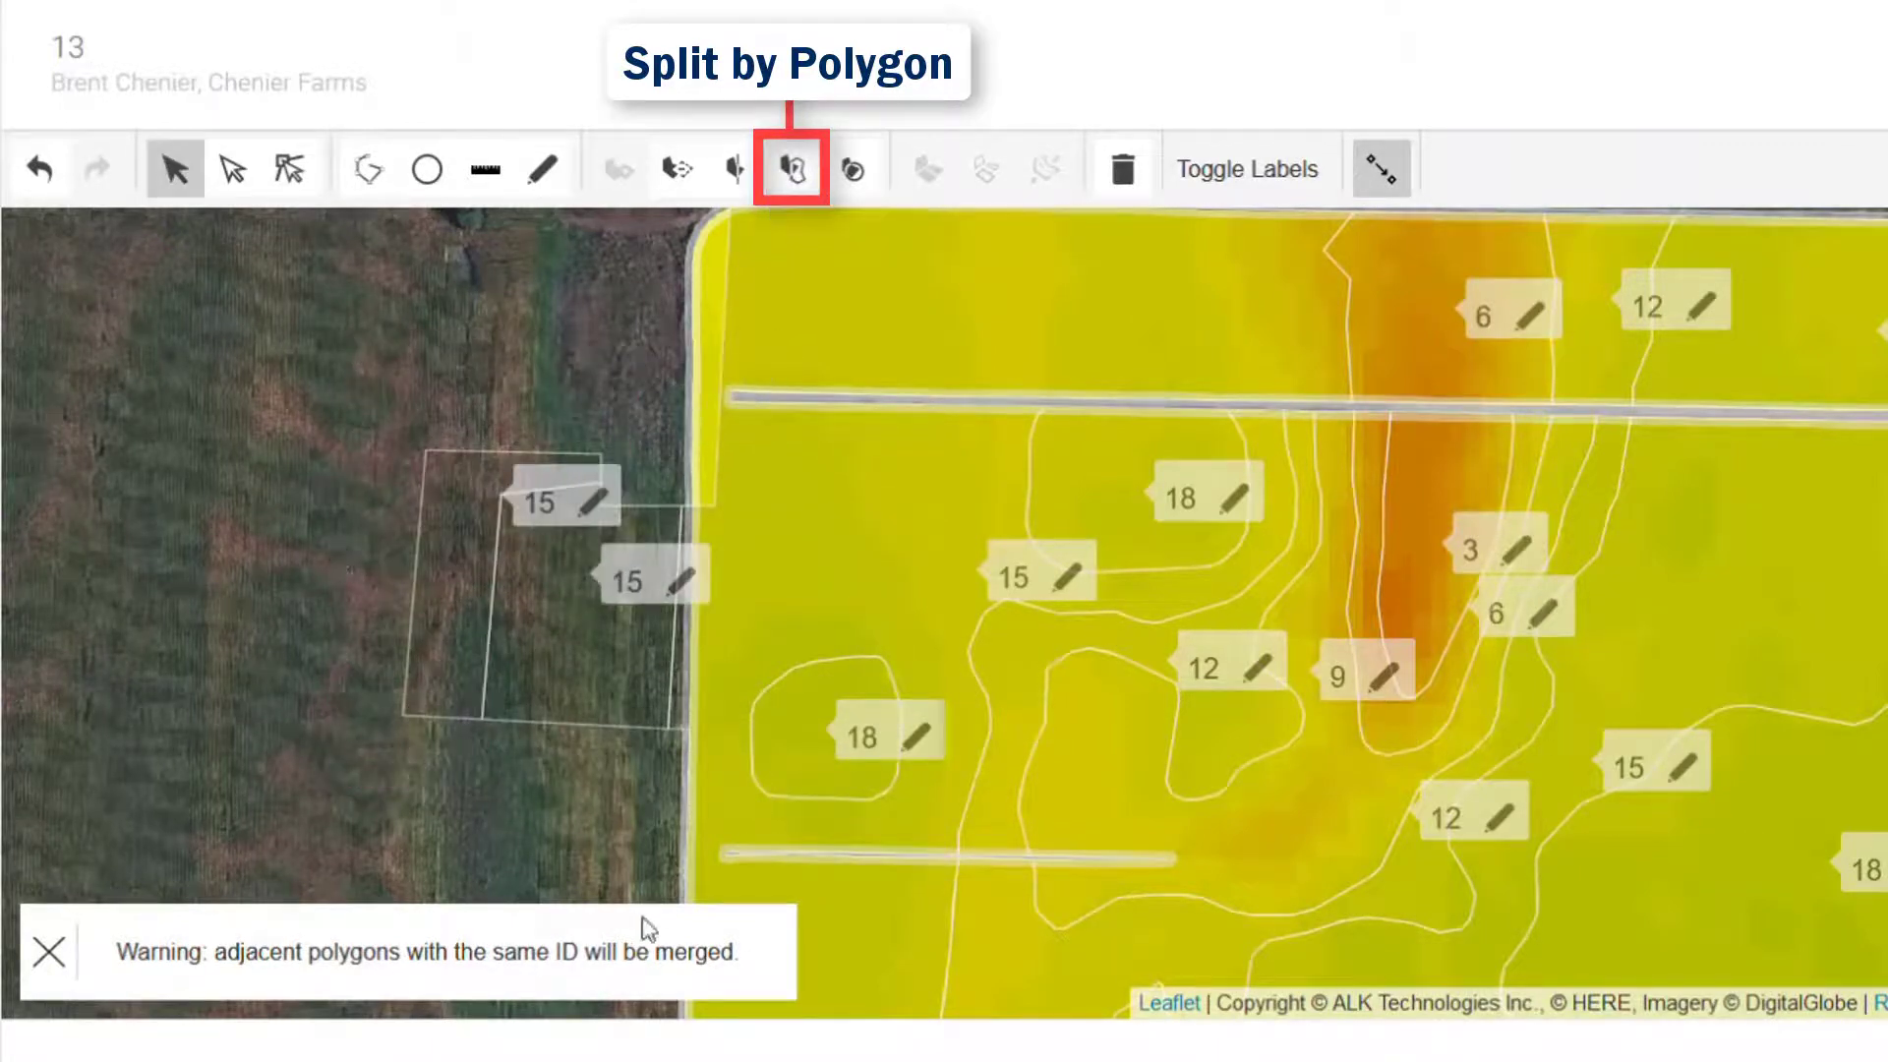
Cut a small circular zone near the field's lower-left corner with Split by Circle.
left_click(854, 177)
scroll(851, 551, "down", 2)
left_click_drag(849, 557, 837, 568)
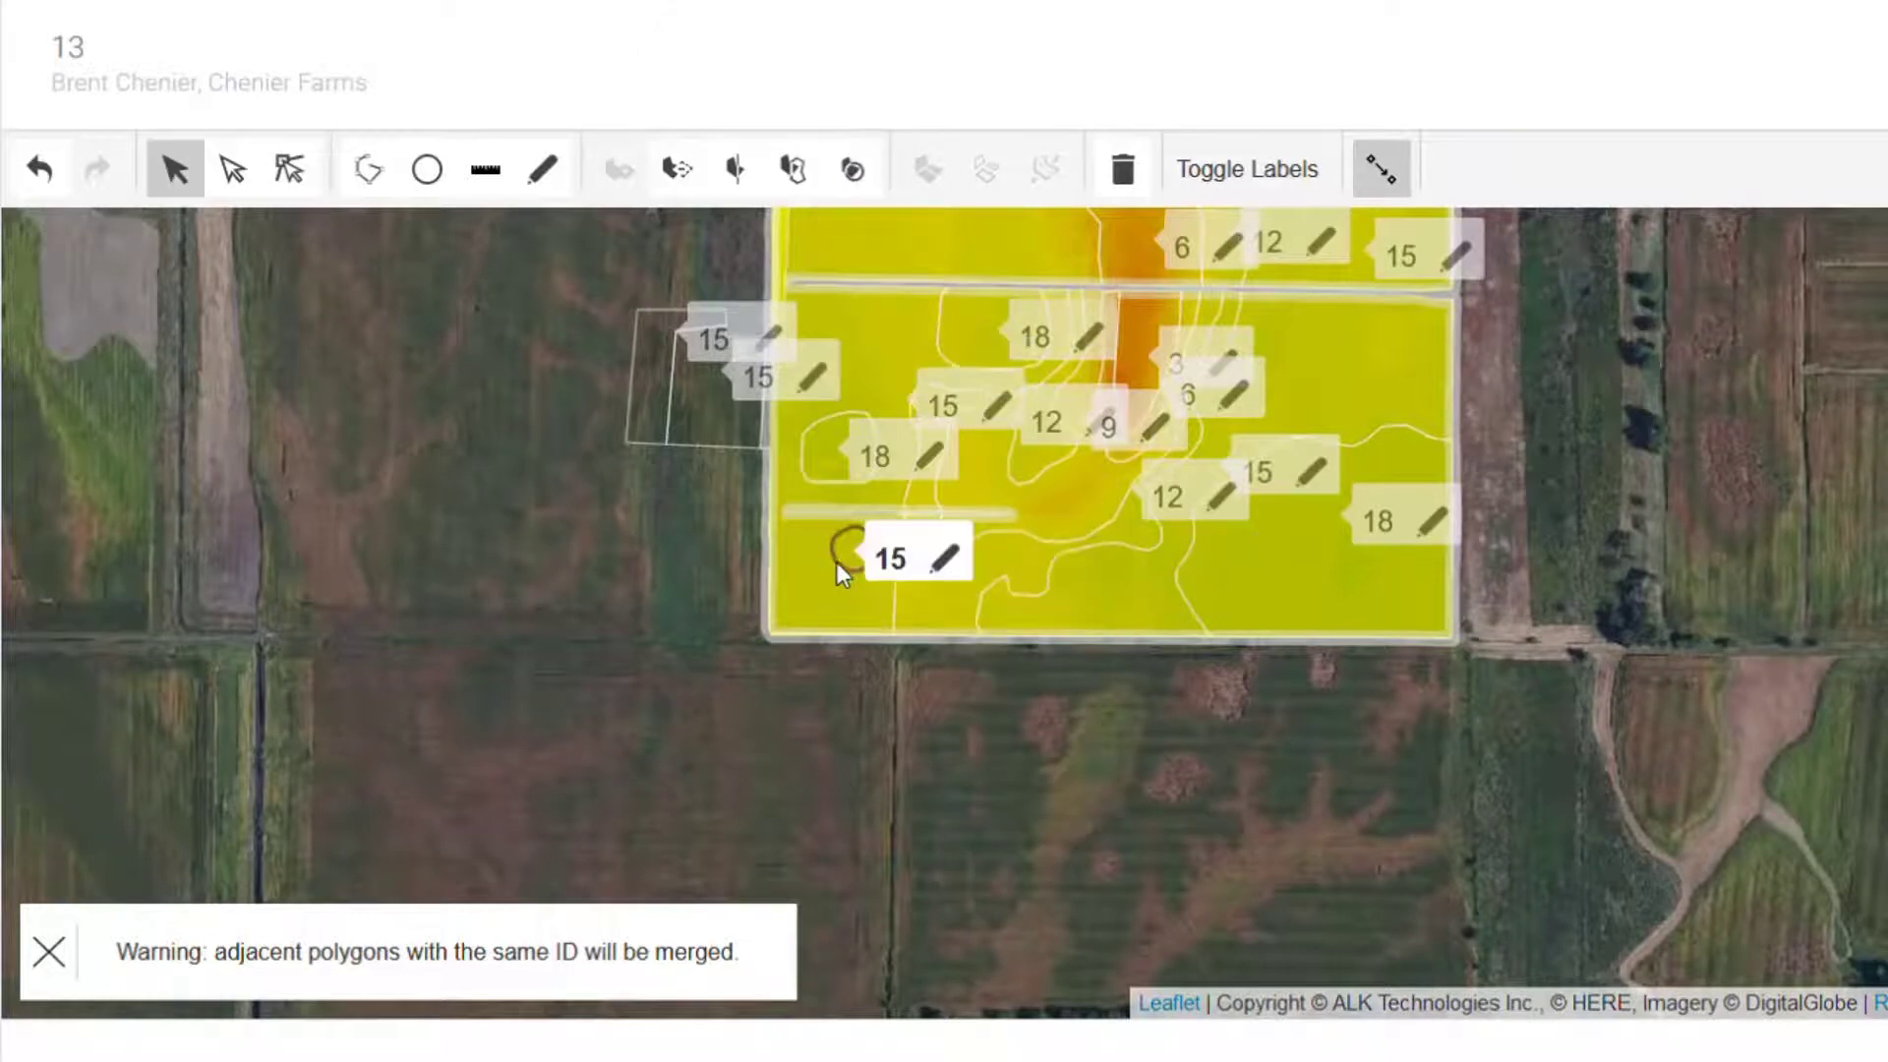
Shift-select the large 15 zone and the orange 6 zone together.
left_click(880, 313)
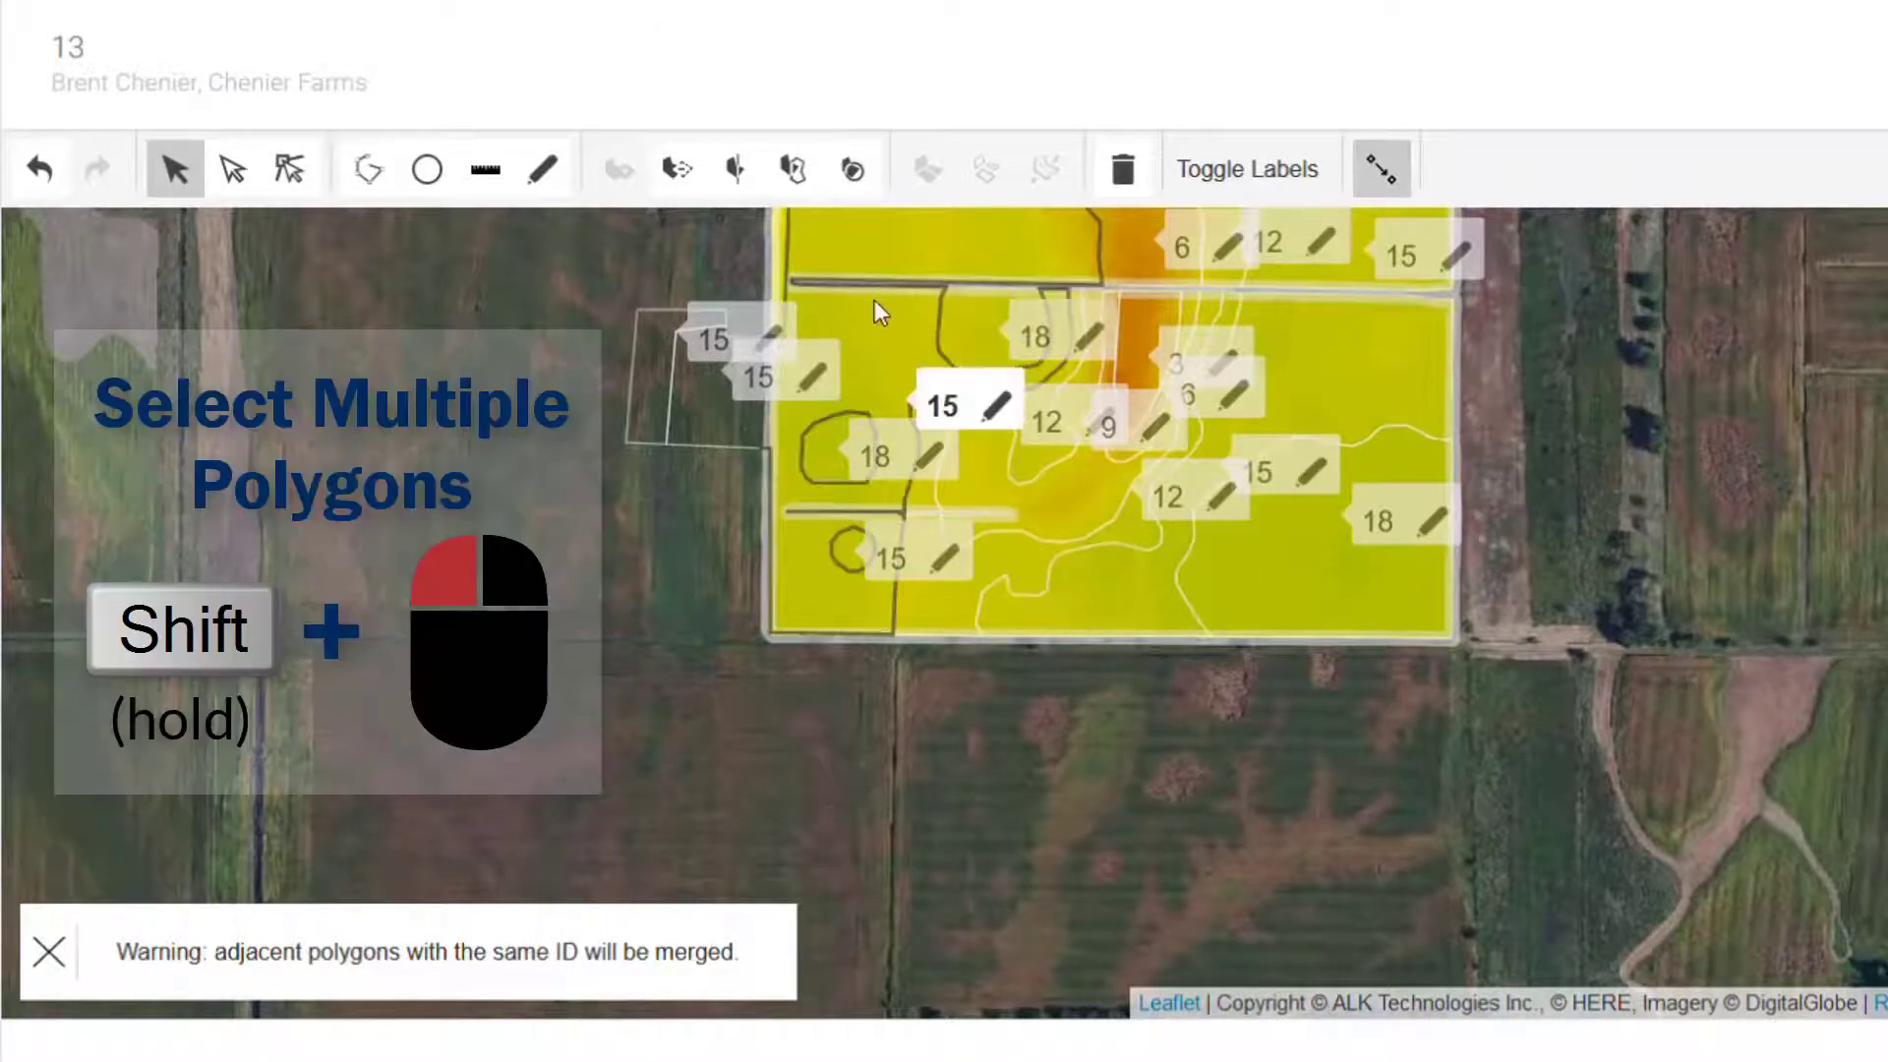
left_click_drag(880, 312, 811, 434)
left_click(810, 435)
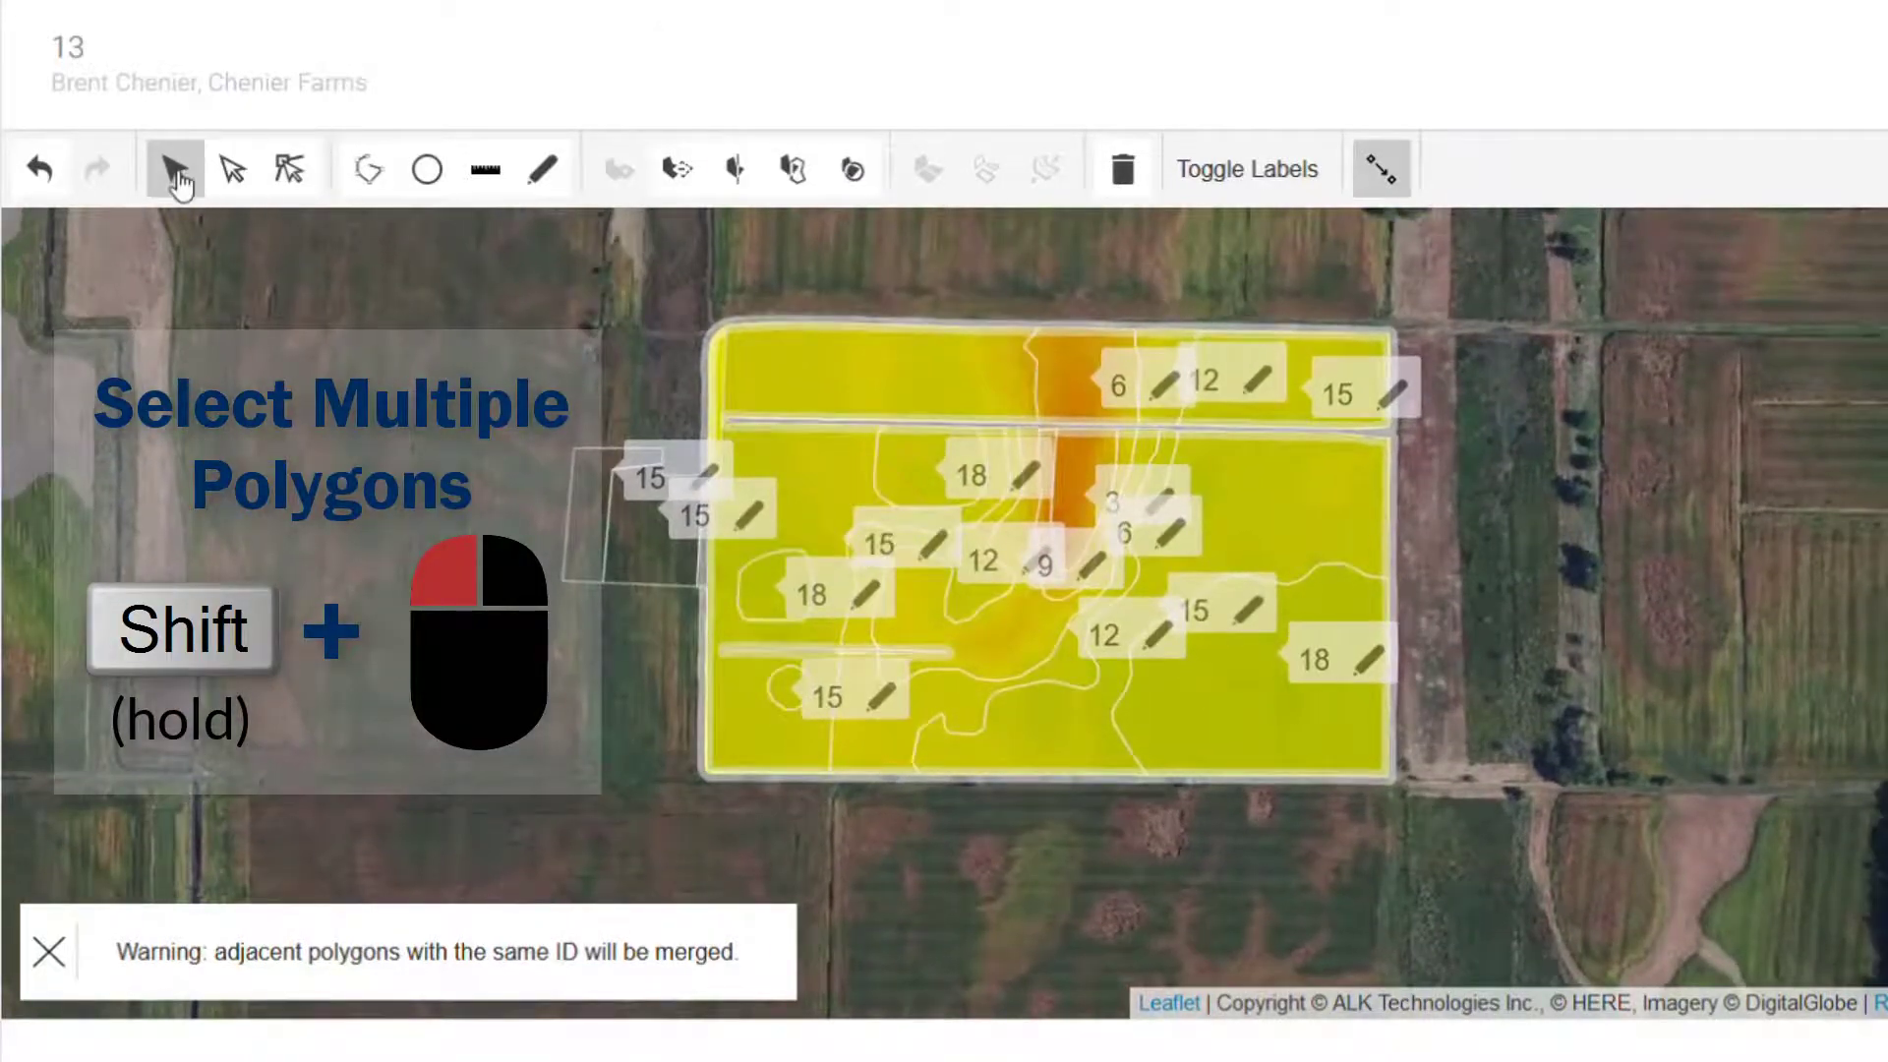
left_click(797, 352)
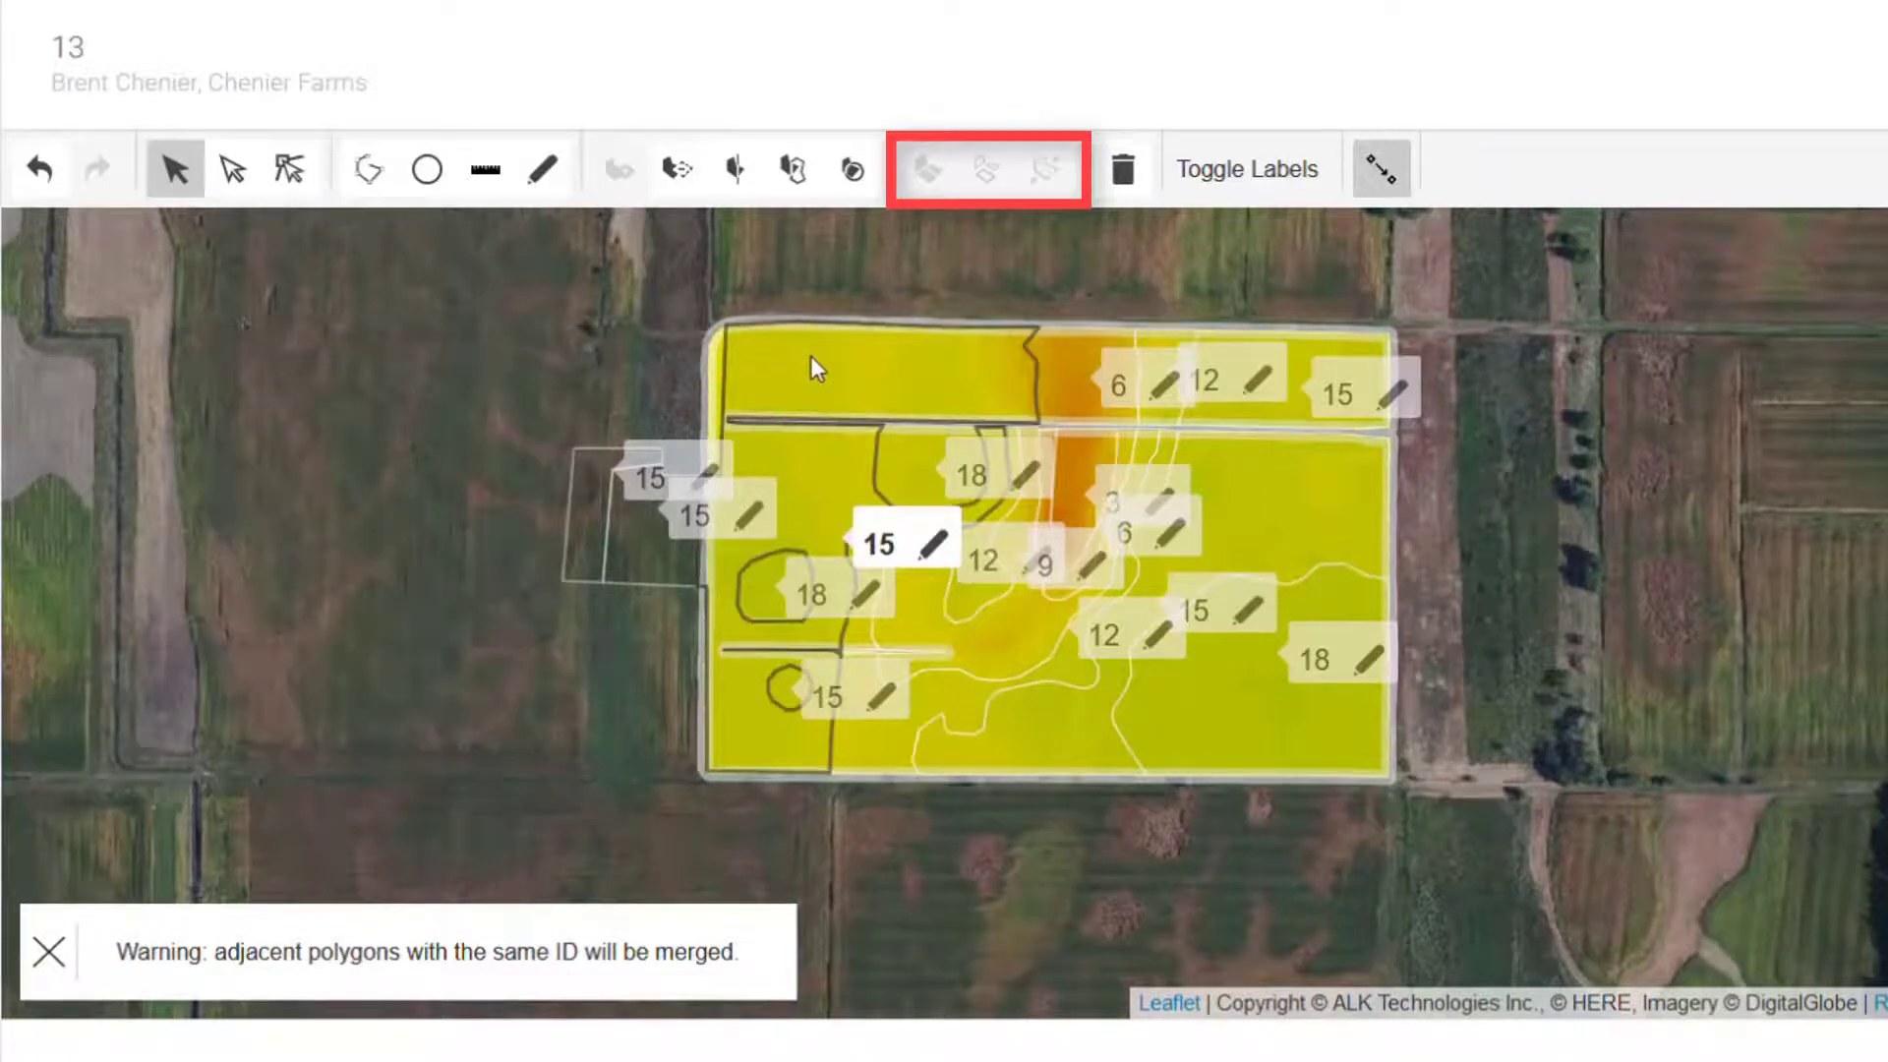
left_click(813, 360)
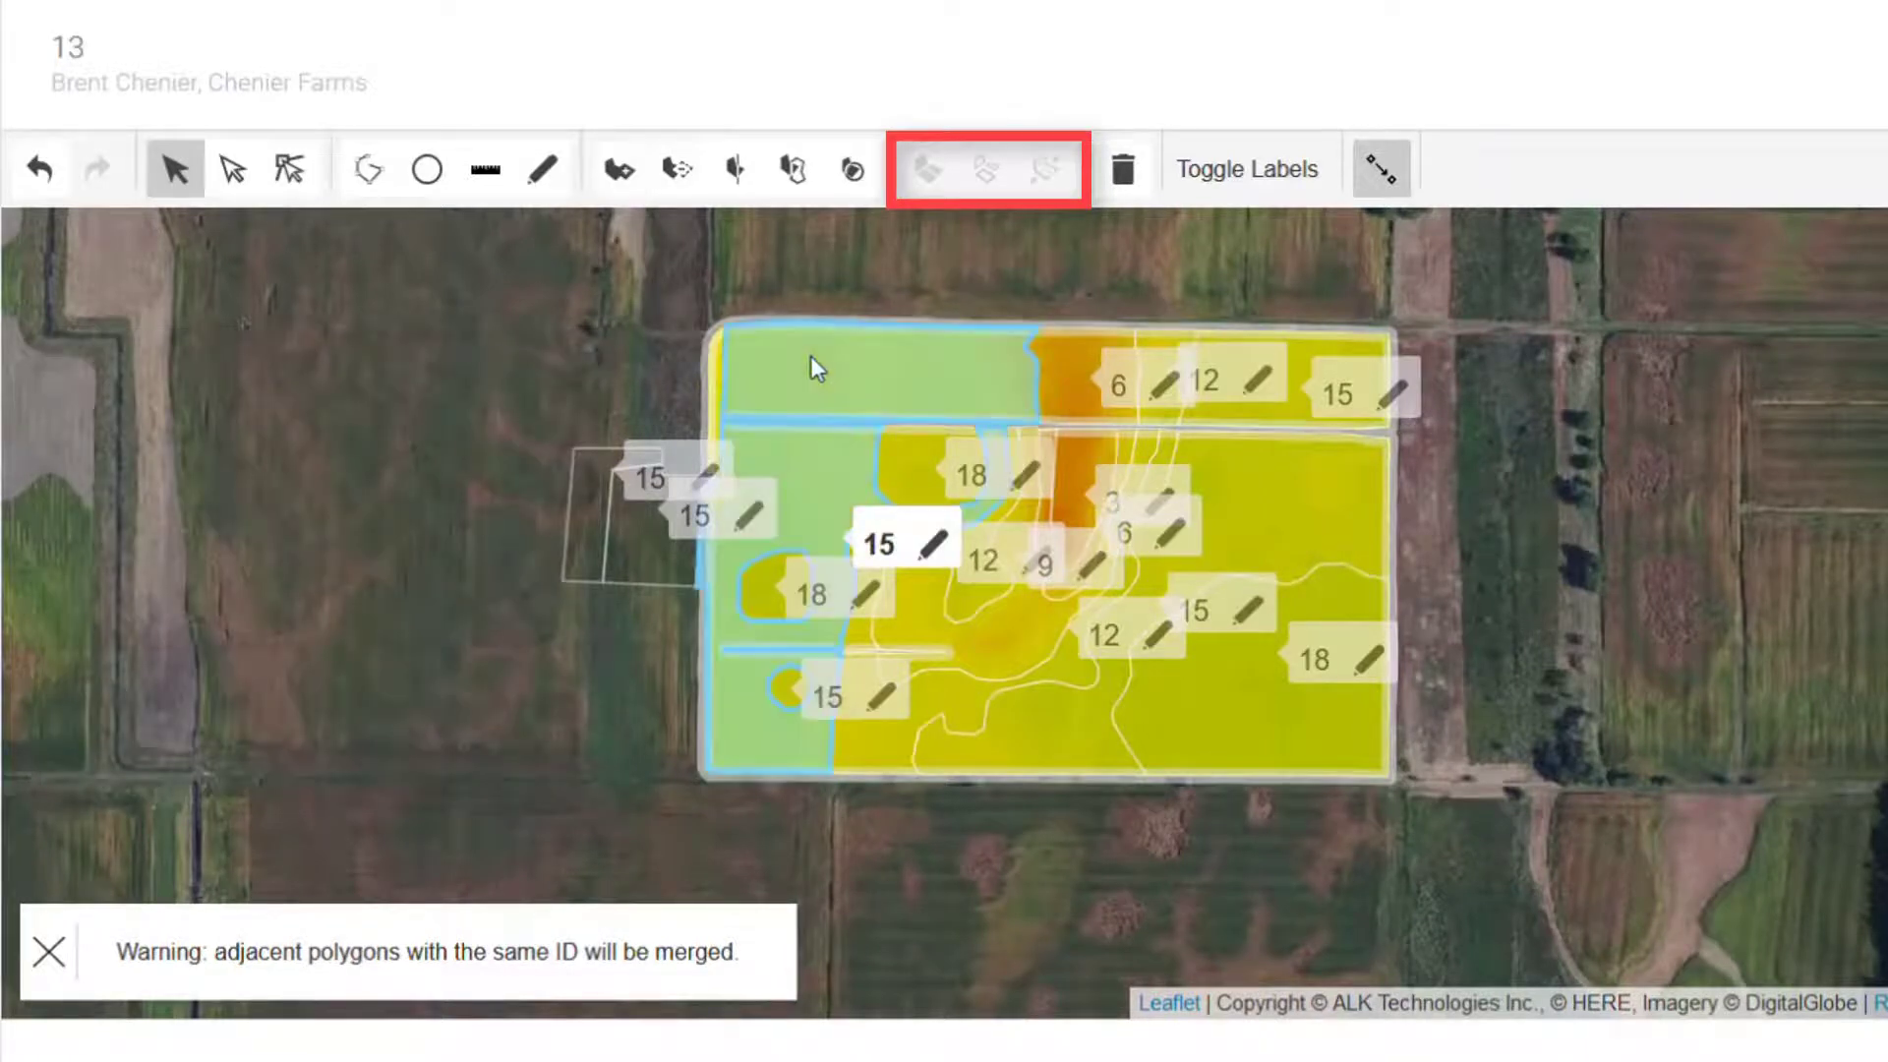
left_click(1082, 386)
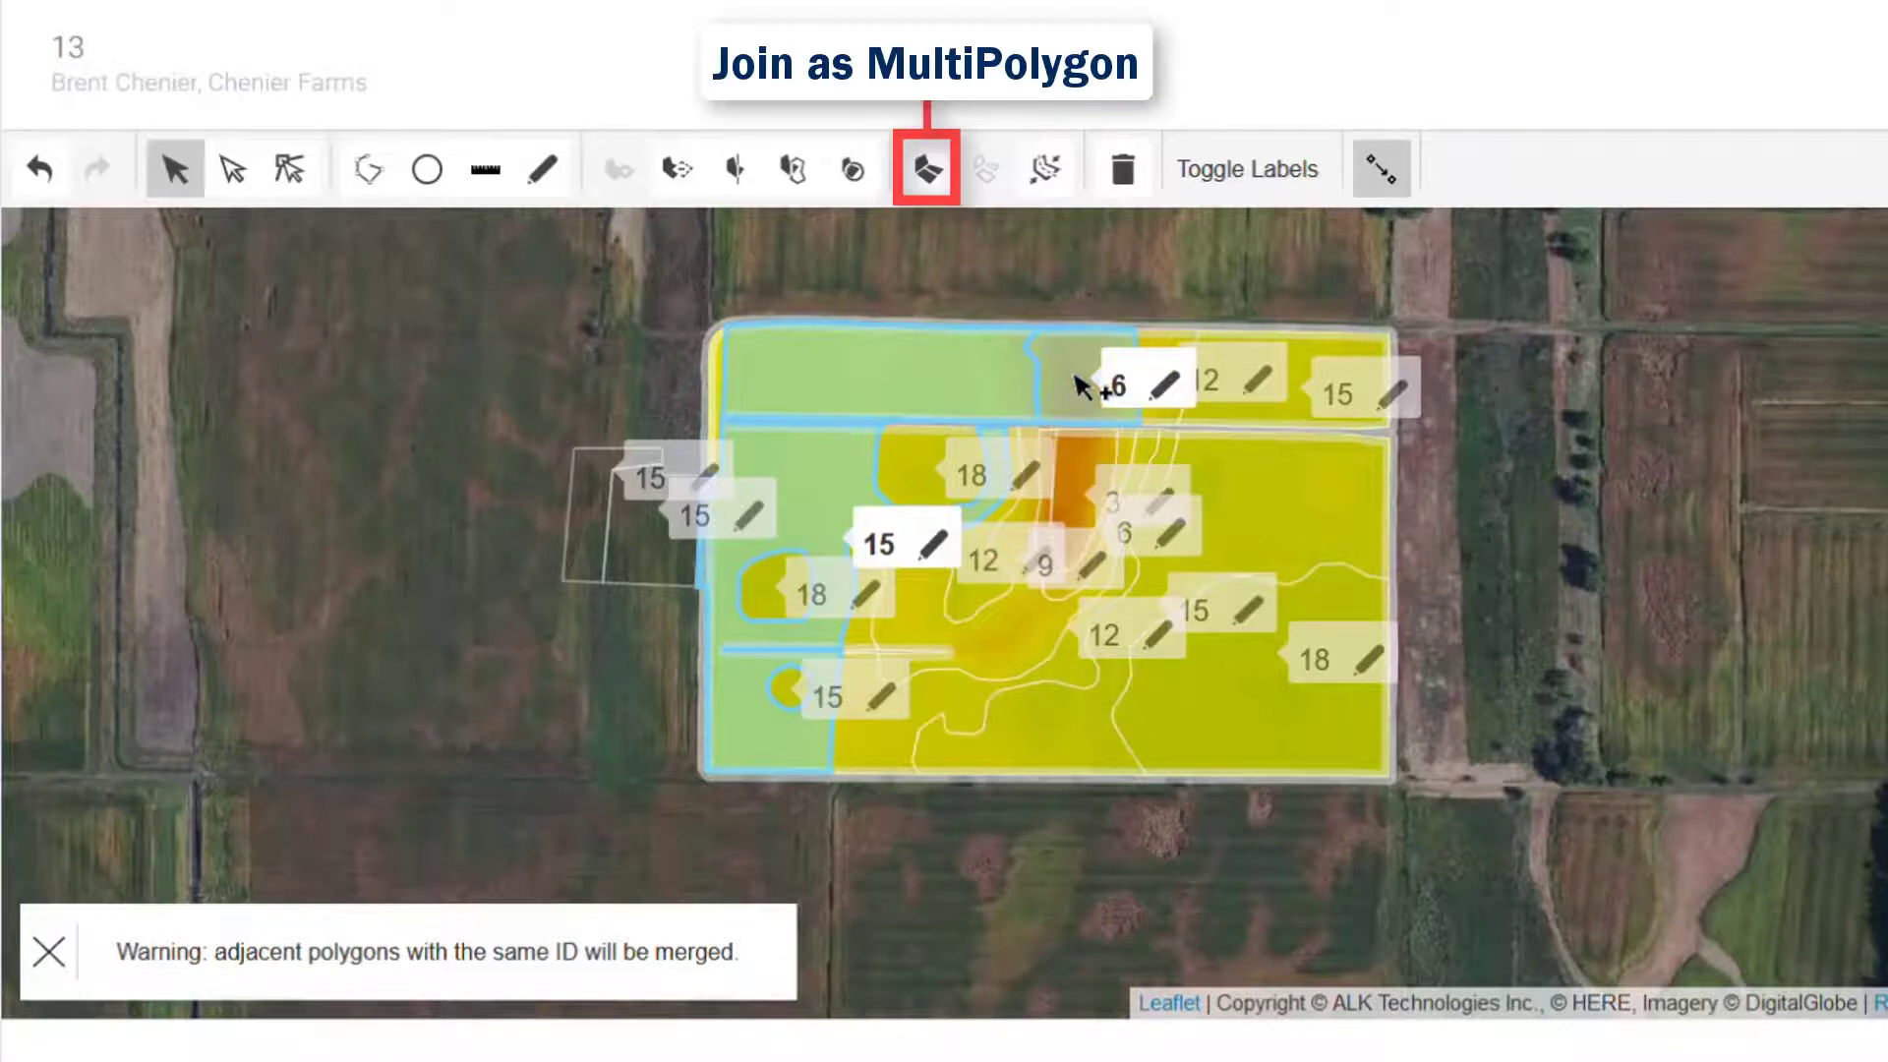
left_click(929, 185)
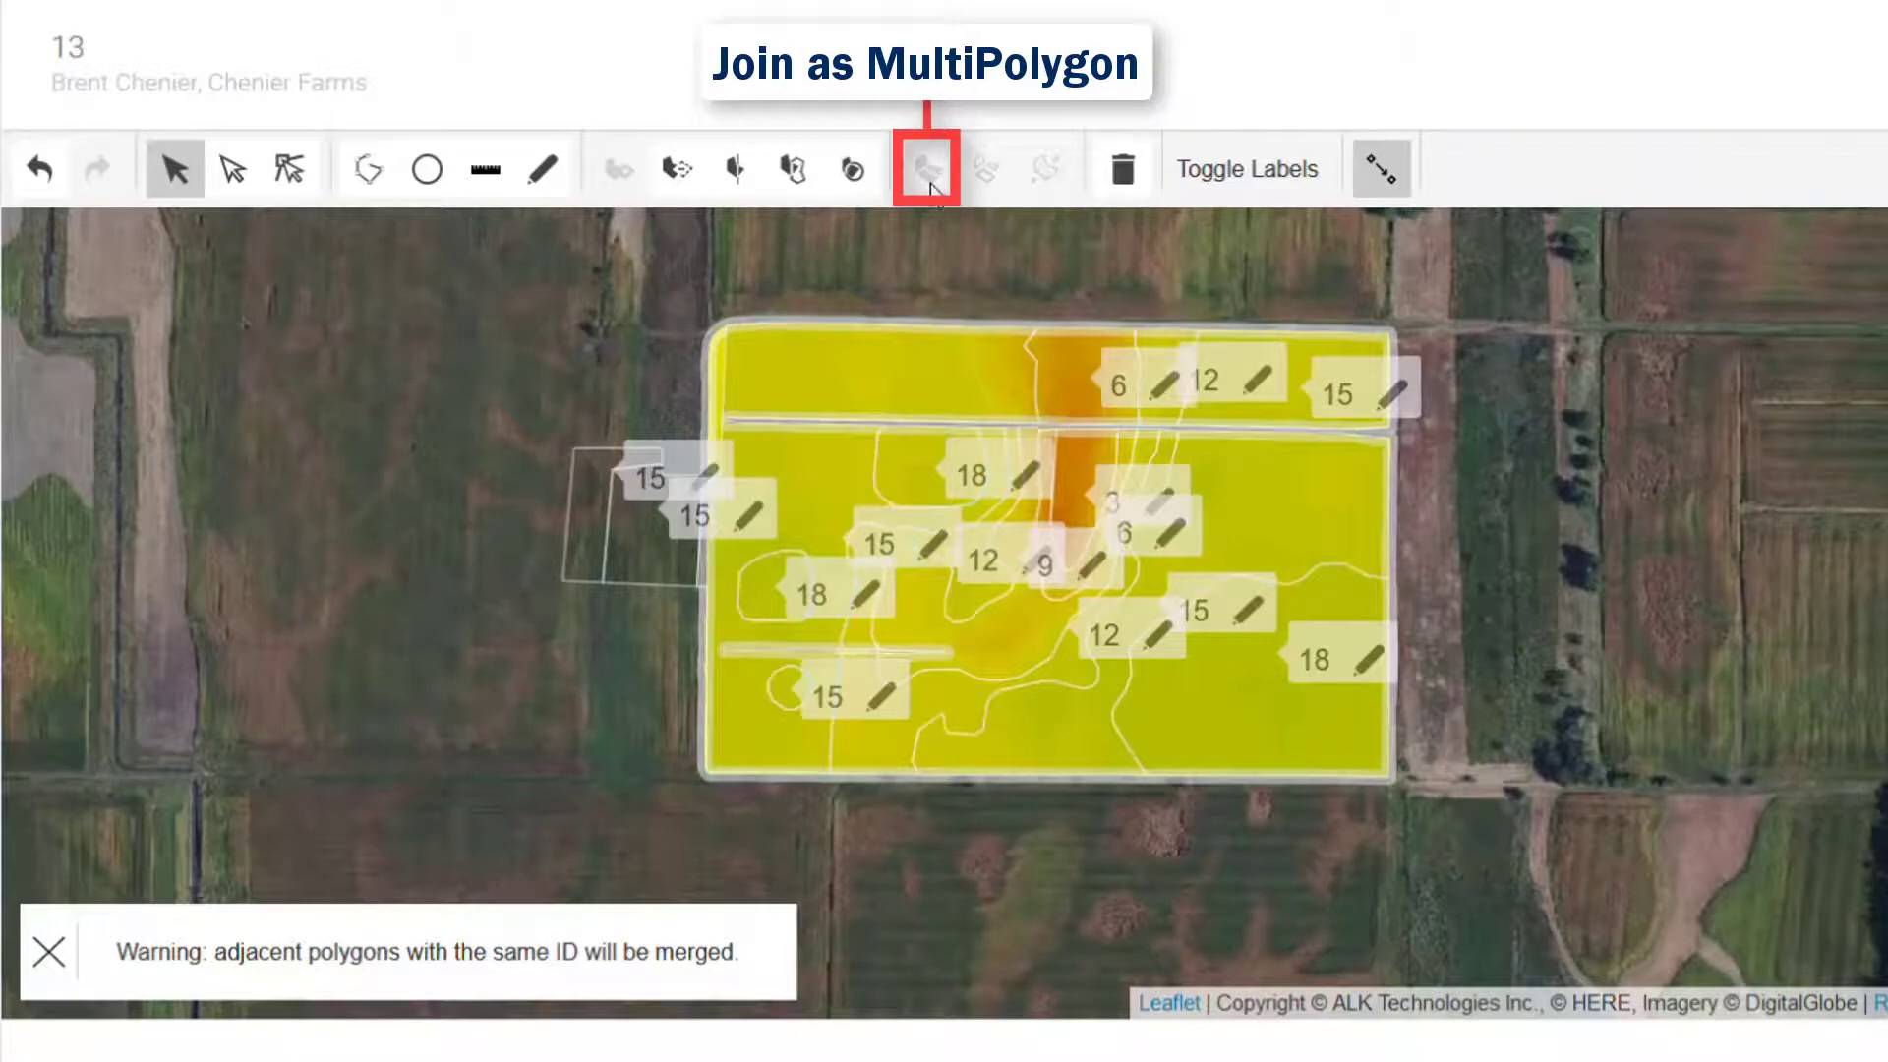
left_click(934, 368)
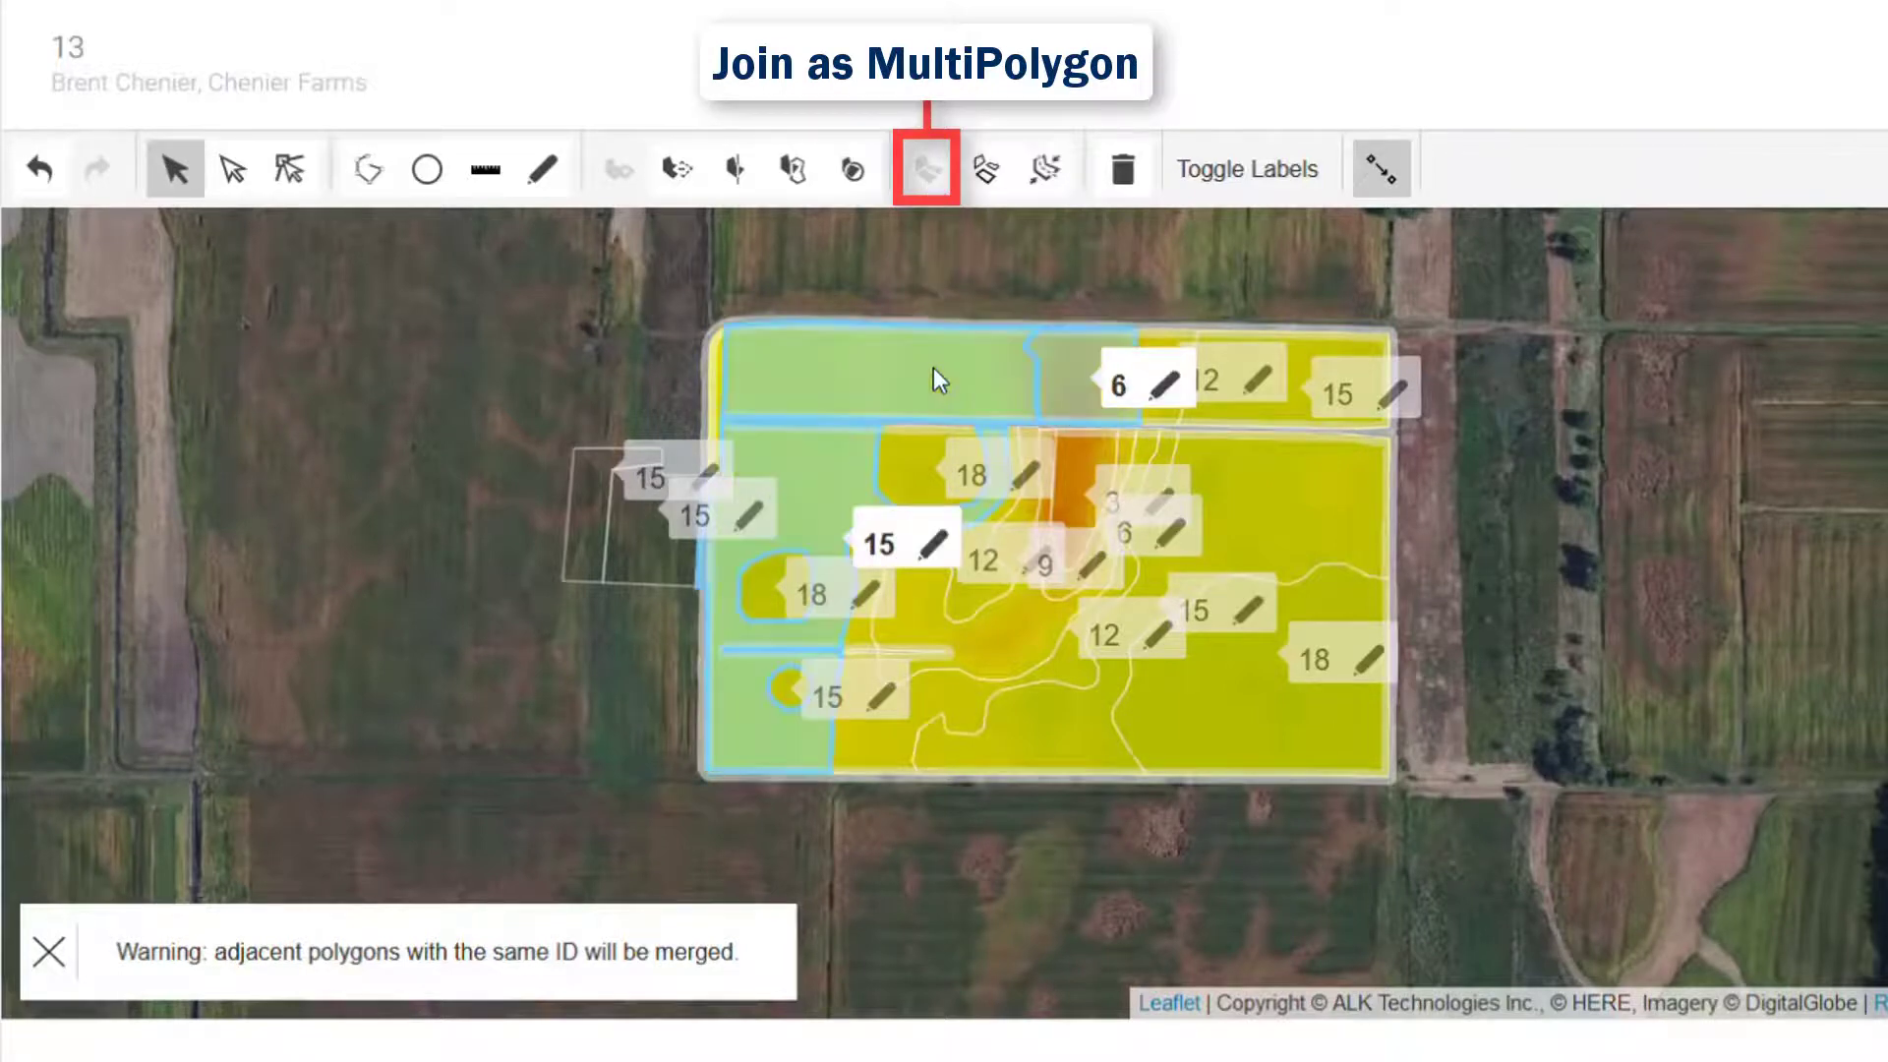
left_click(986, 171)
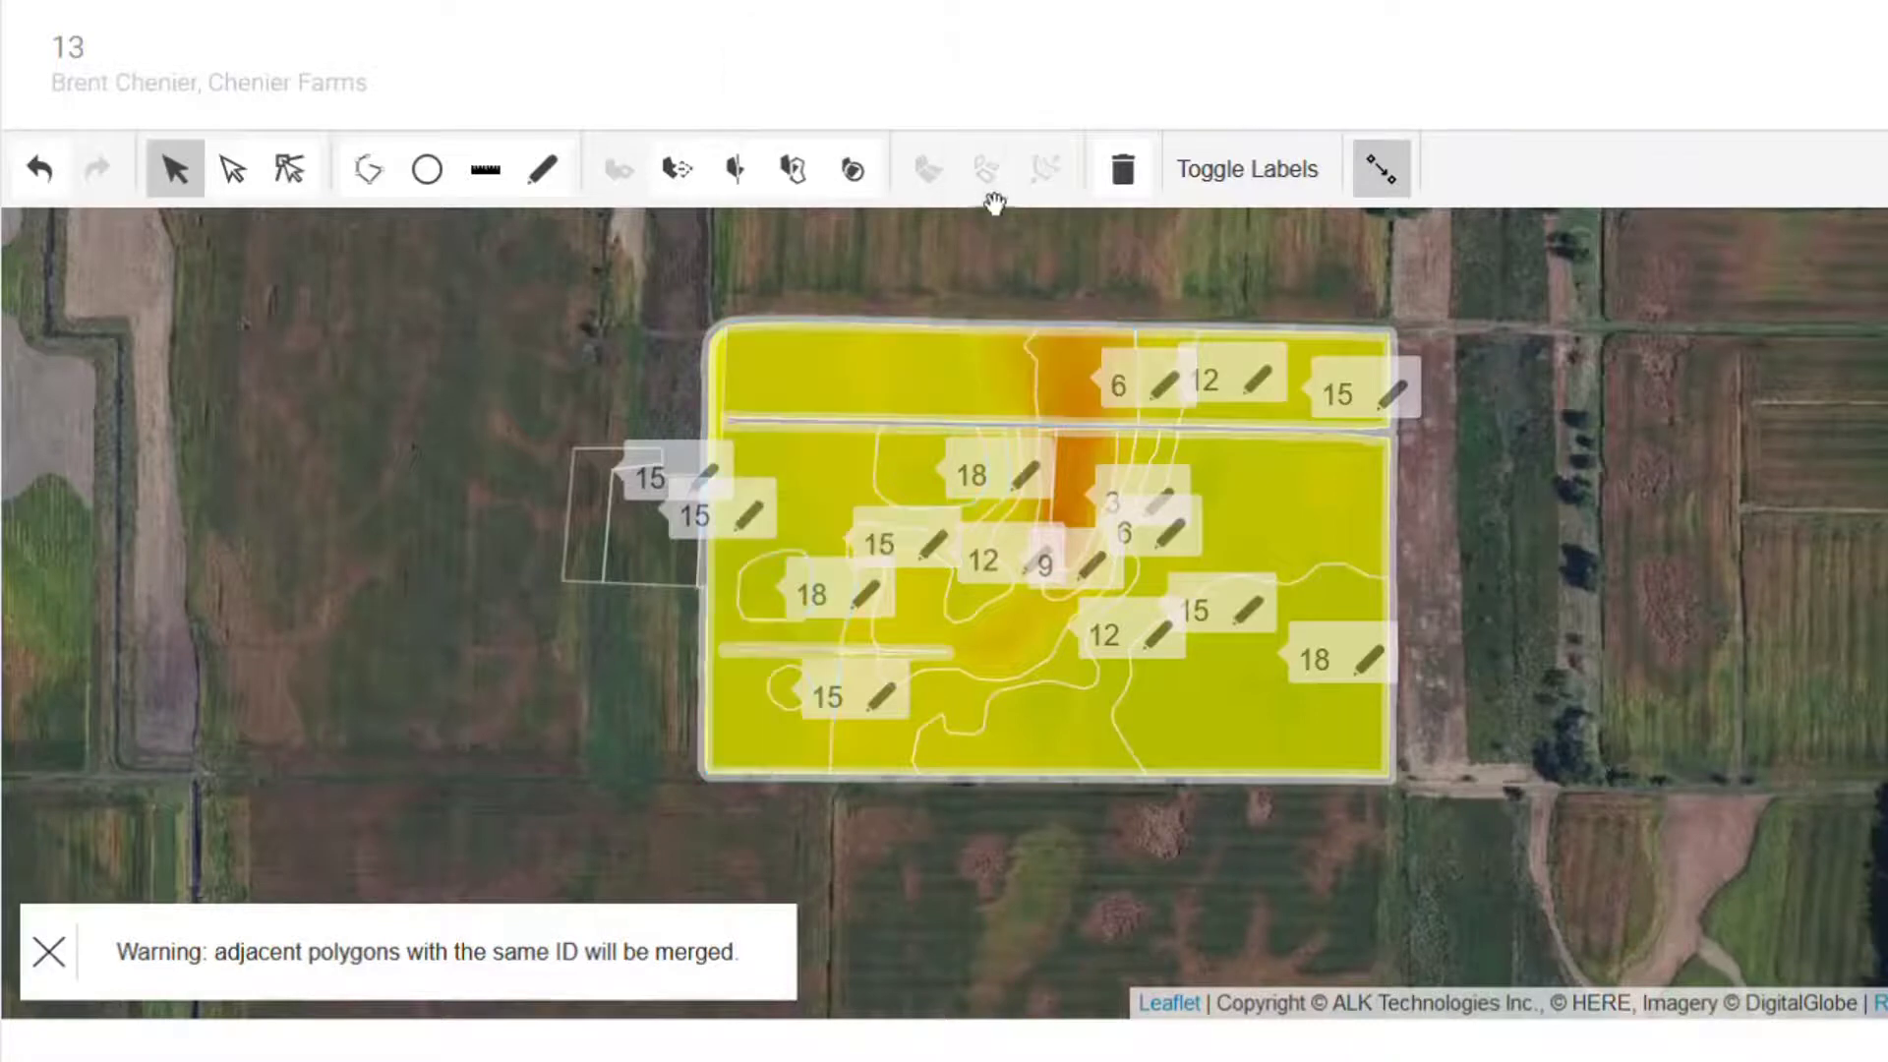
left_click(969, 358)
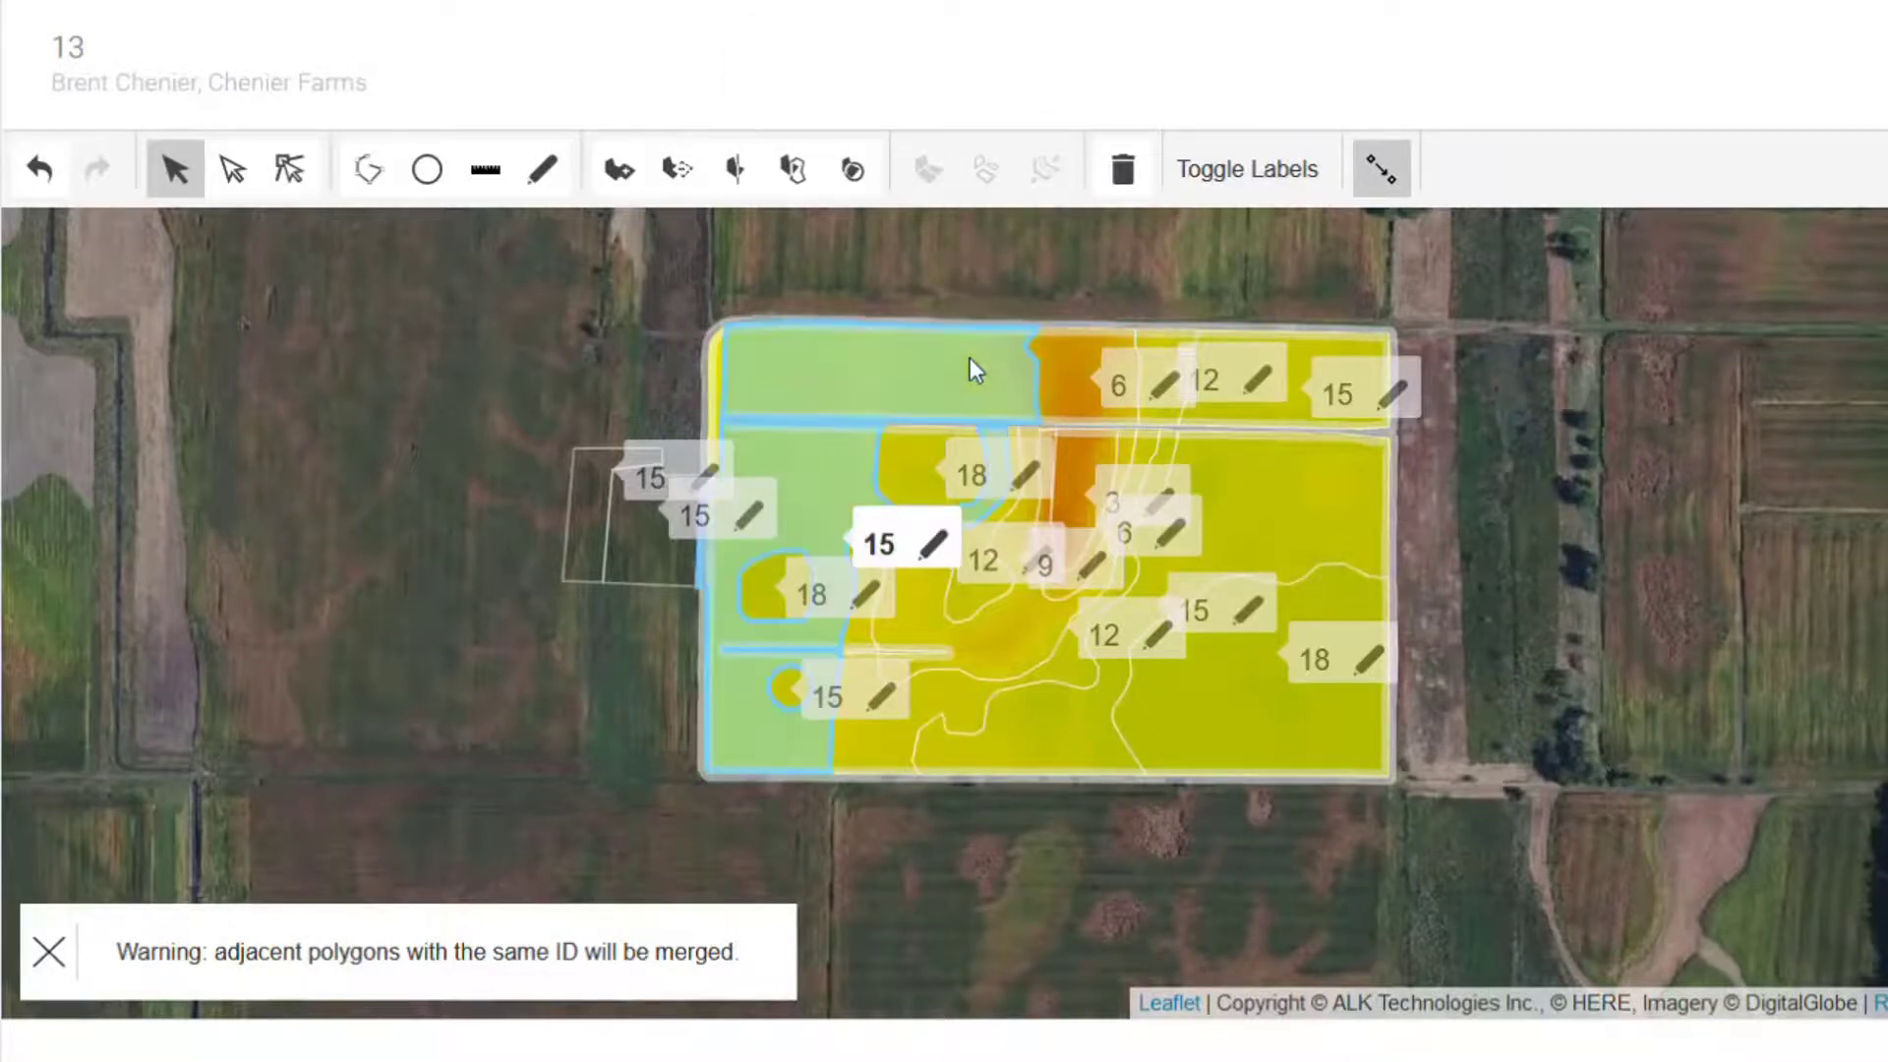
left_click(1077, 379)
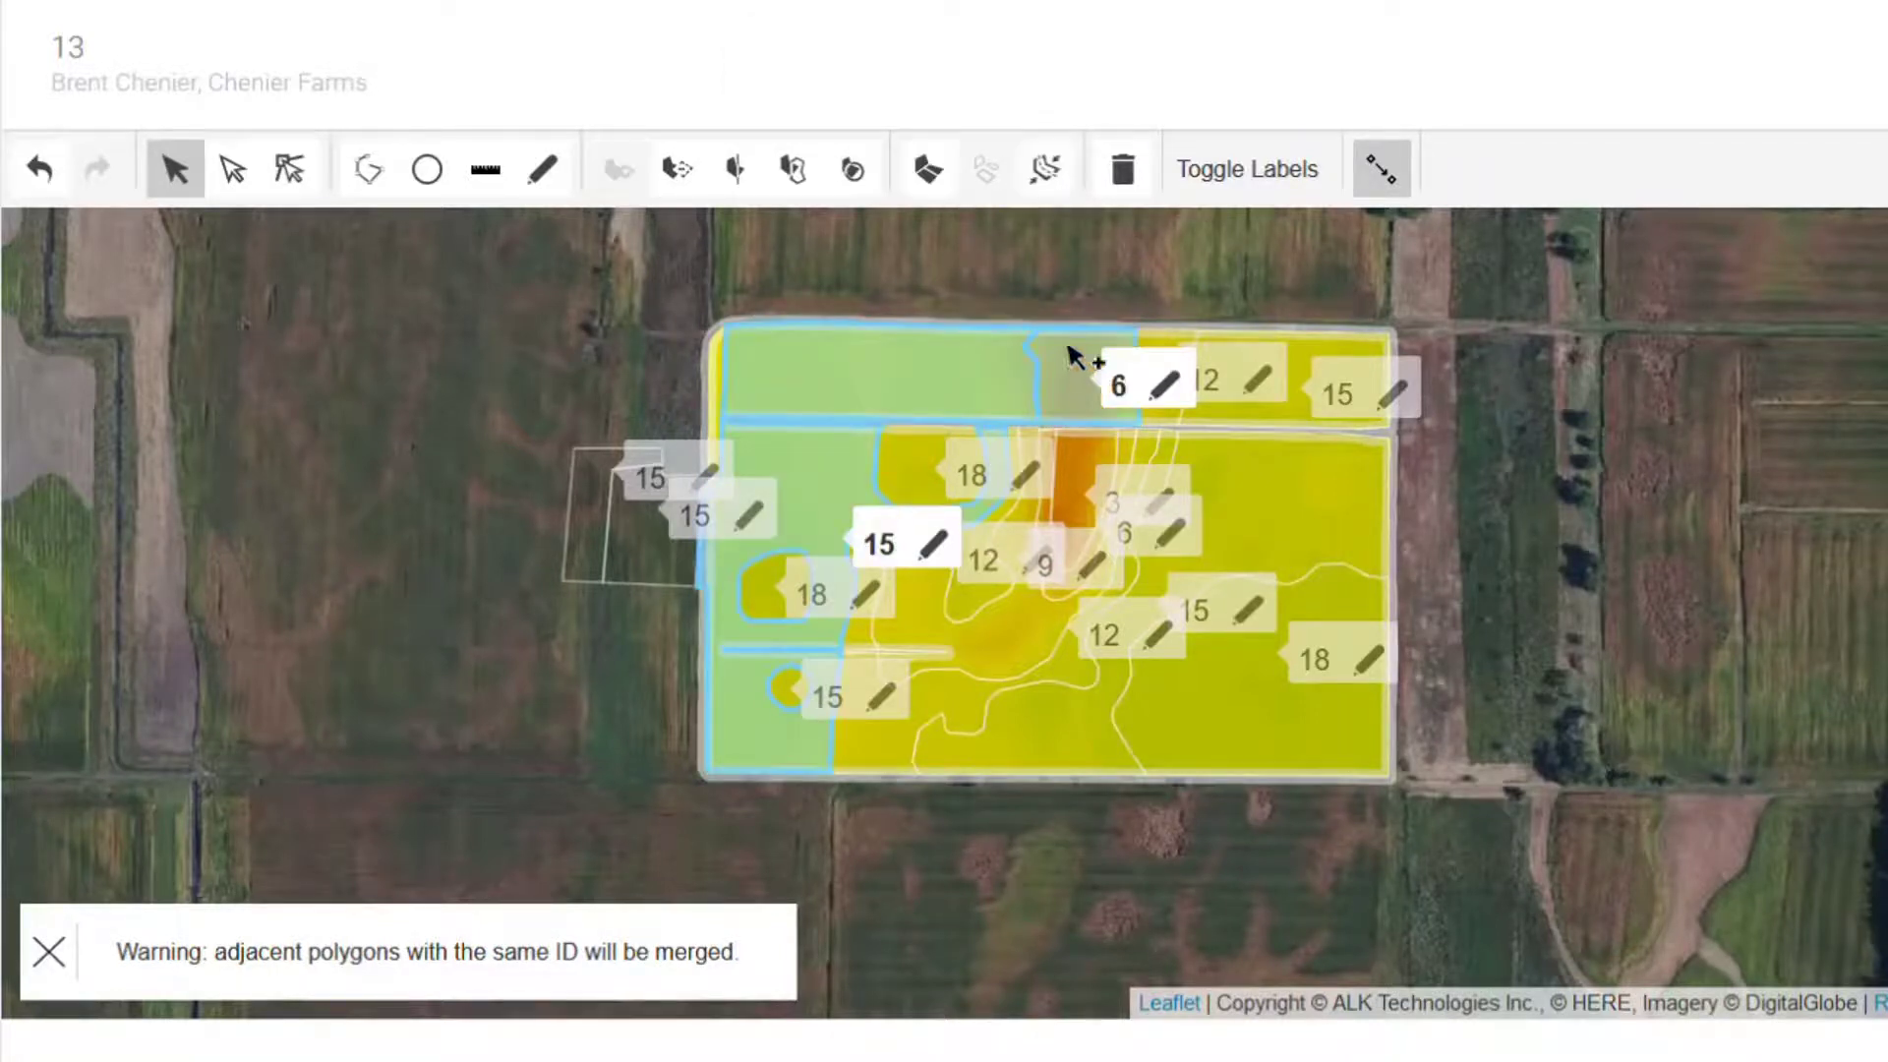
Merge the selected 15 and 6 zones into a single zone labeled 15.
left_click(1048, 175)
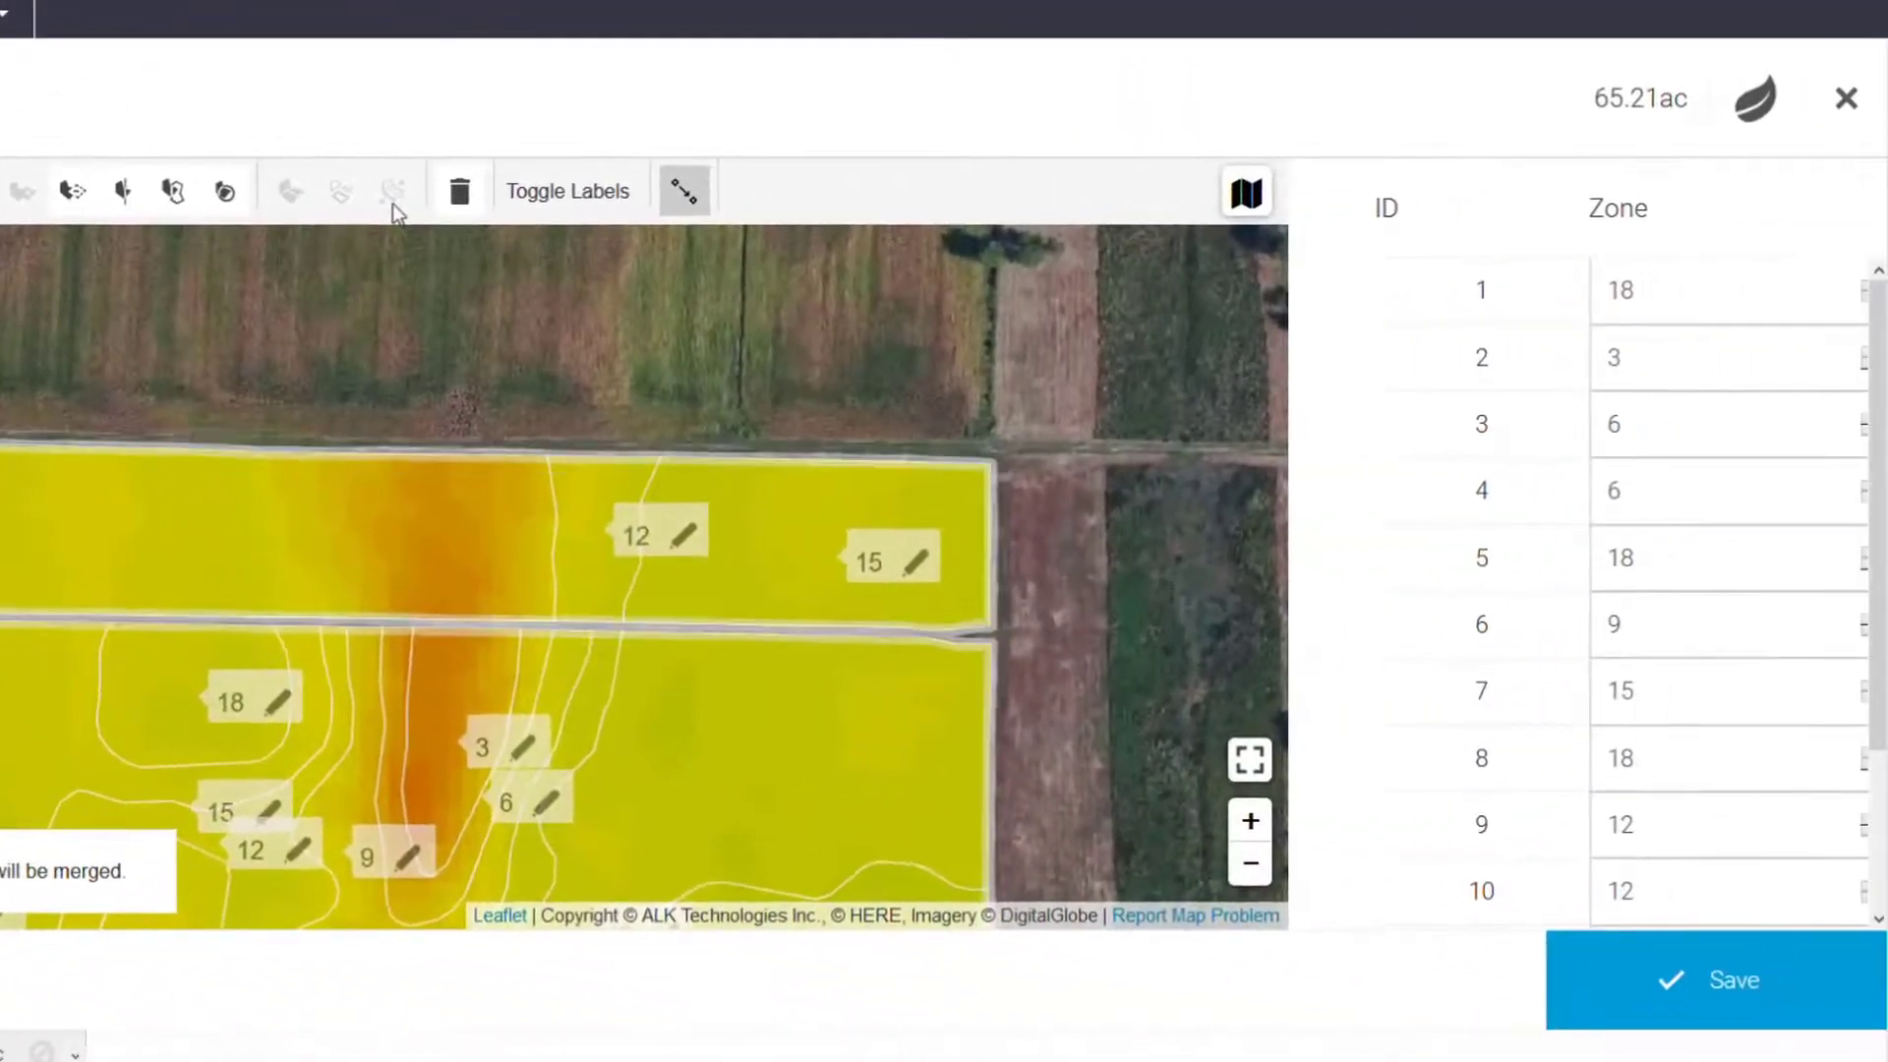
left_click(258, 524)
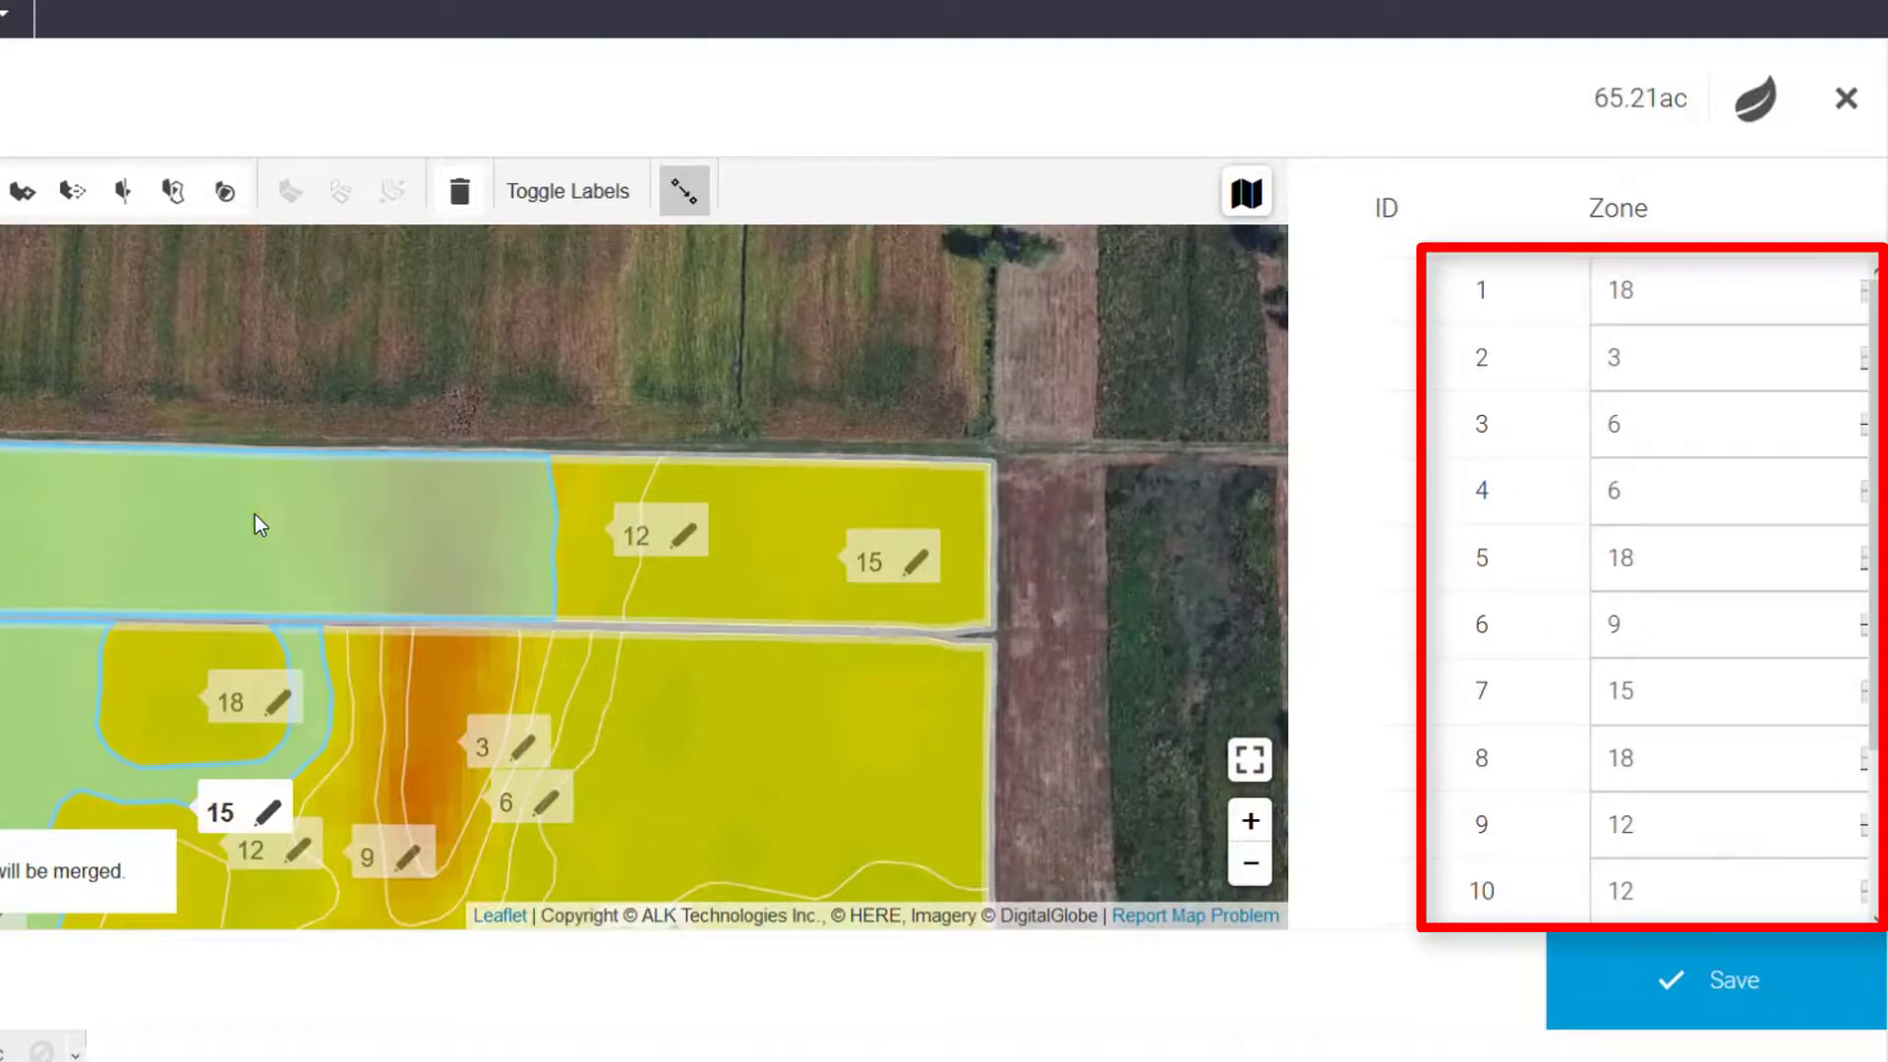
scroll(257, 518, "down", 1)
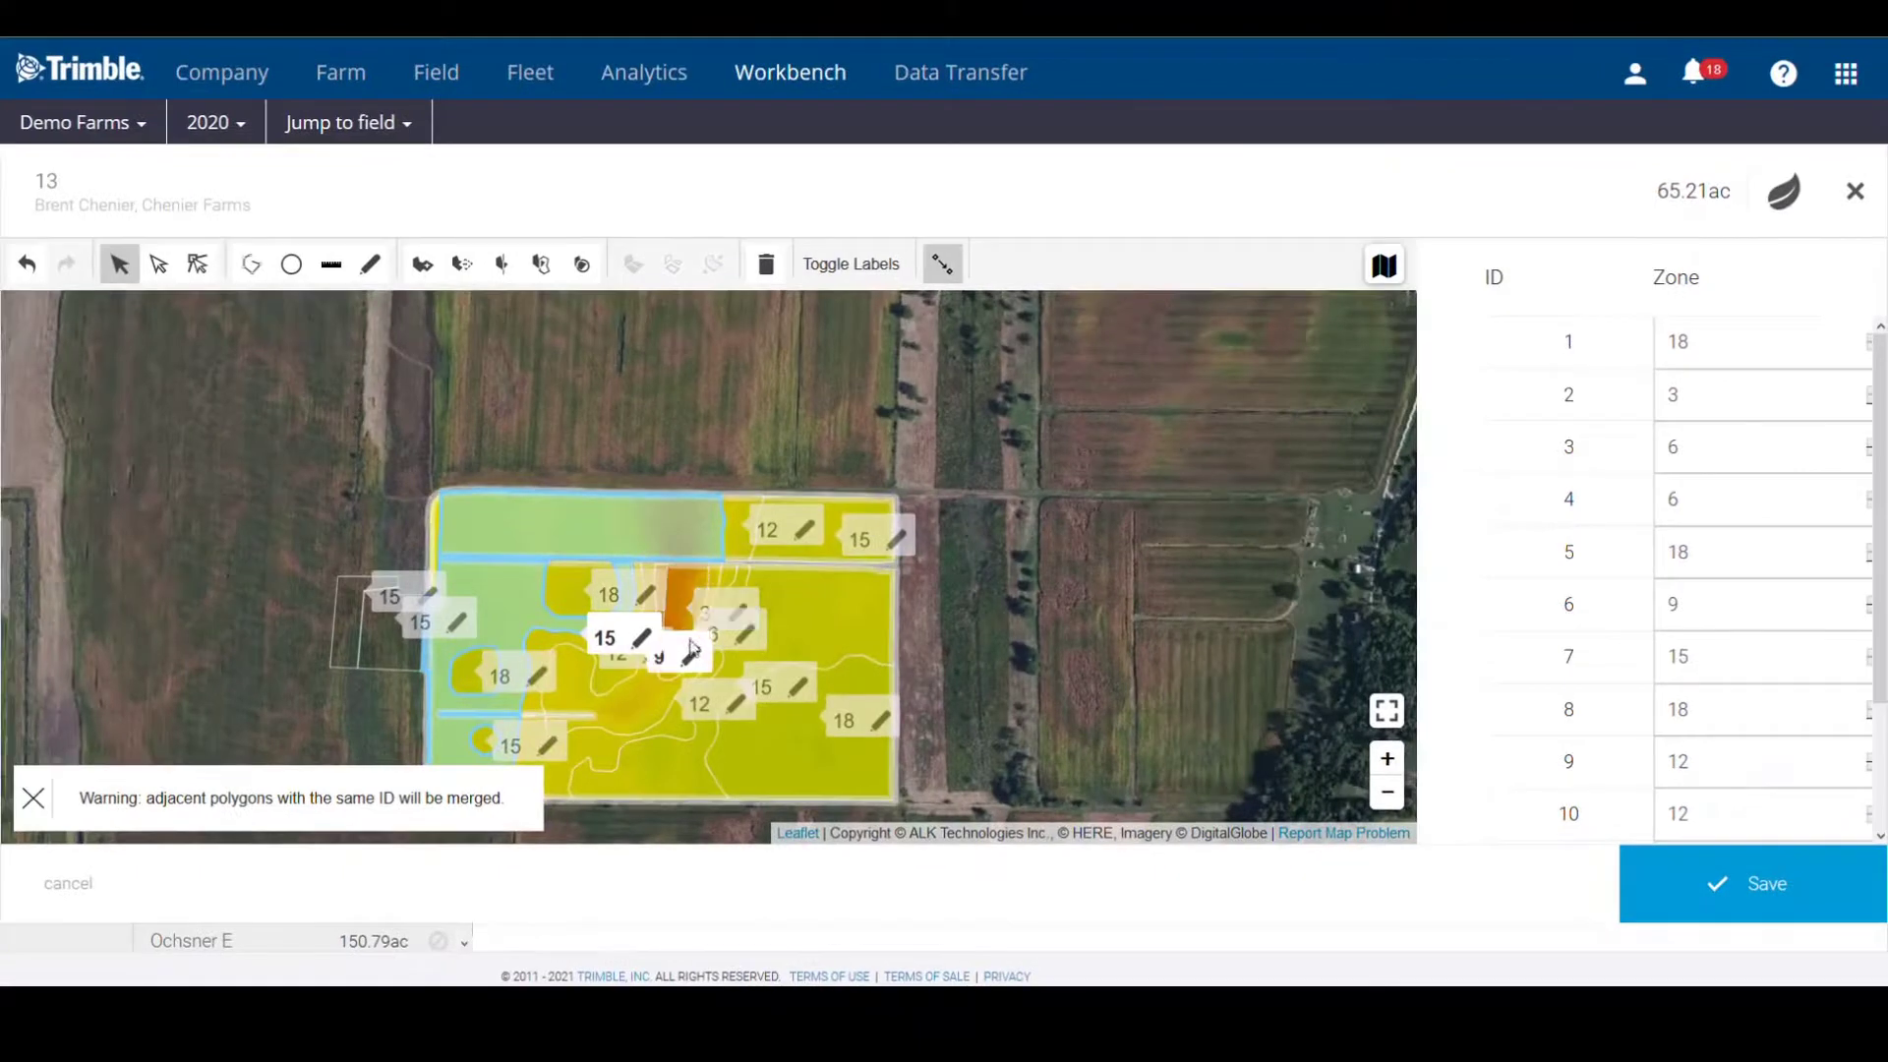
left_click_drag(692, 649, 756, 568)
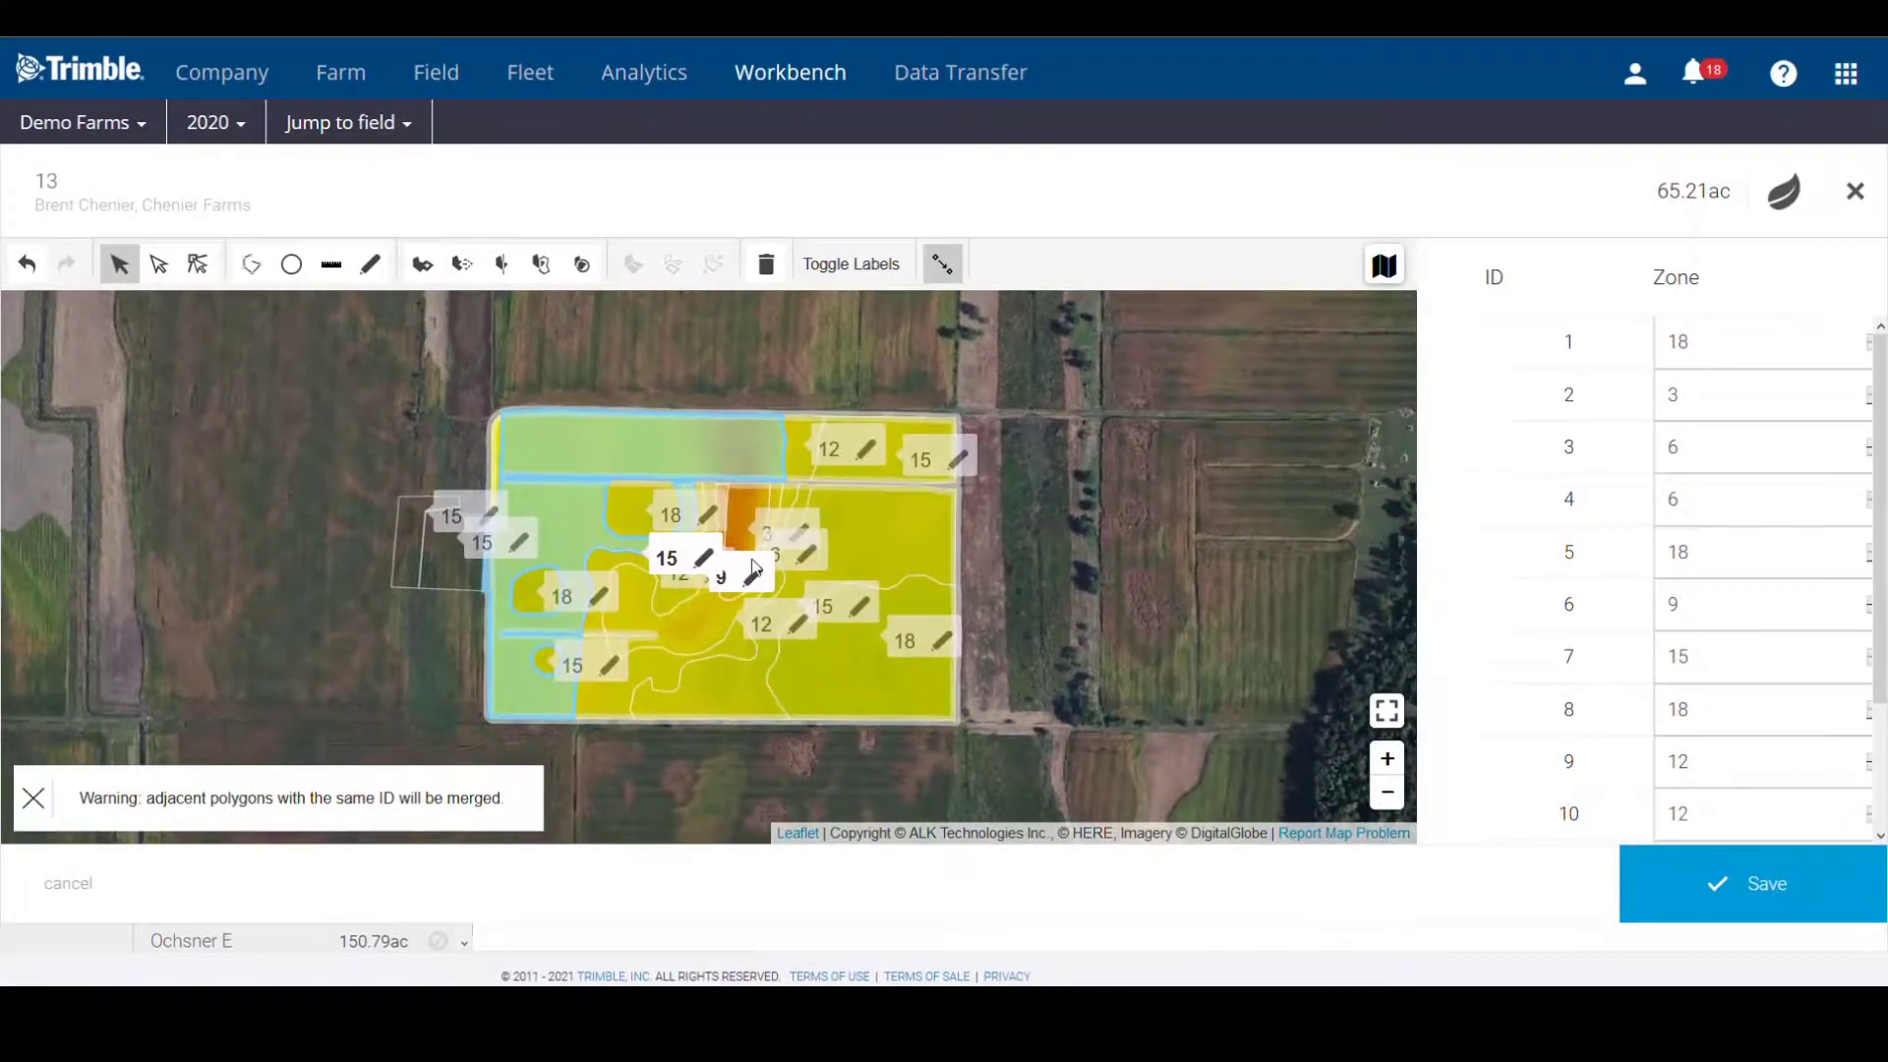